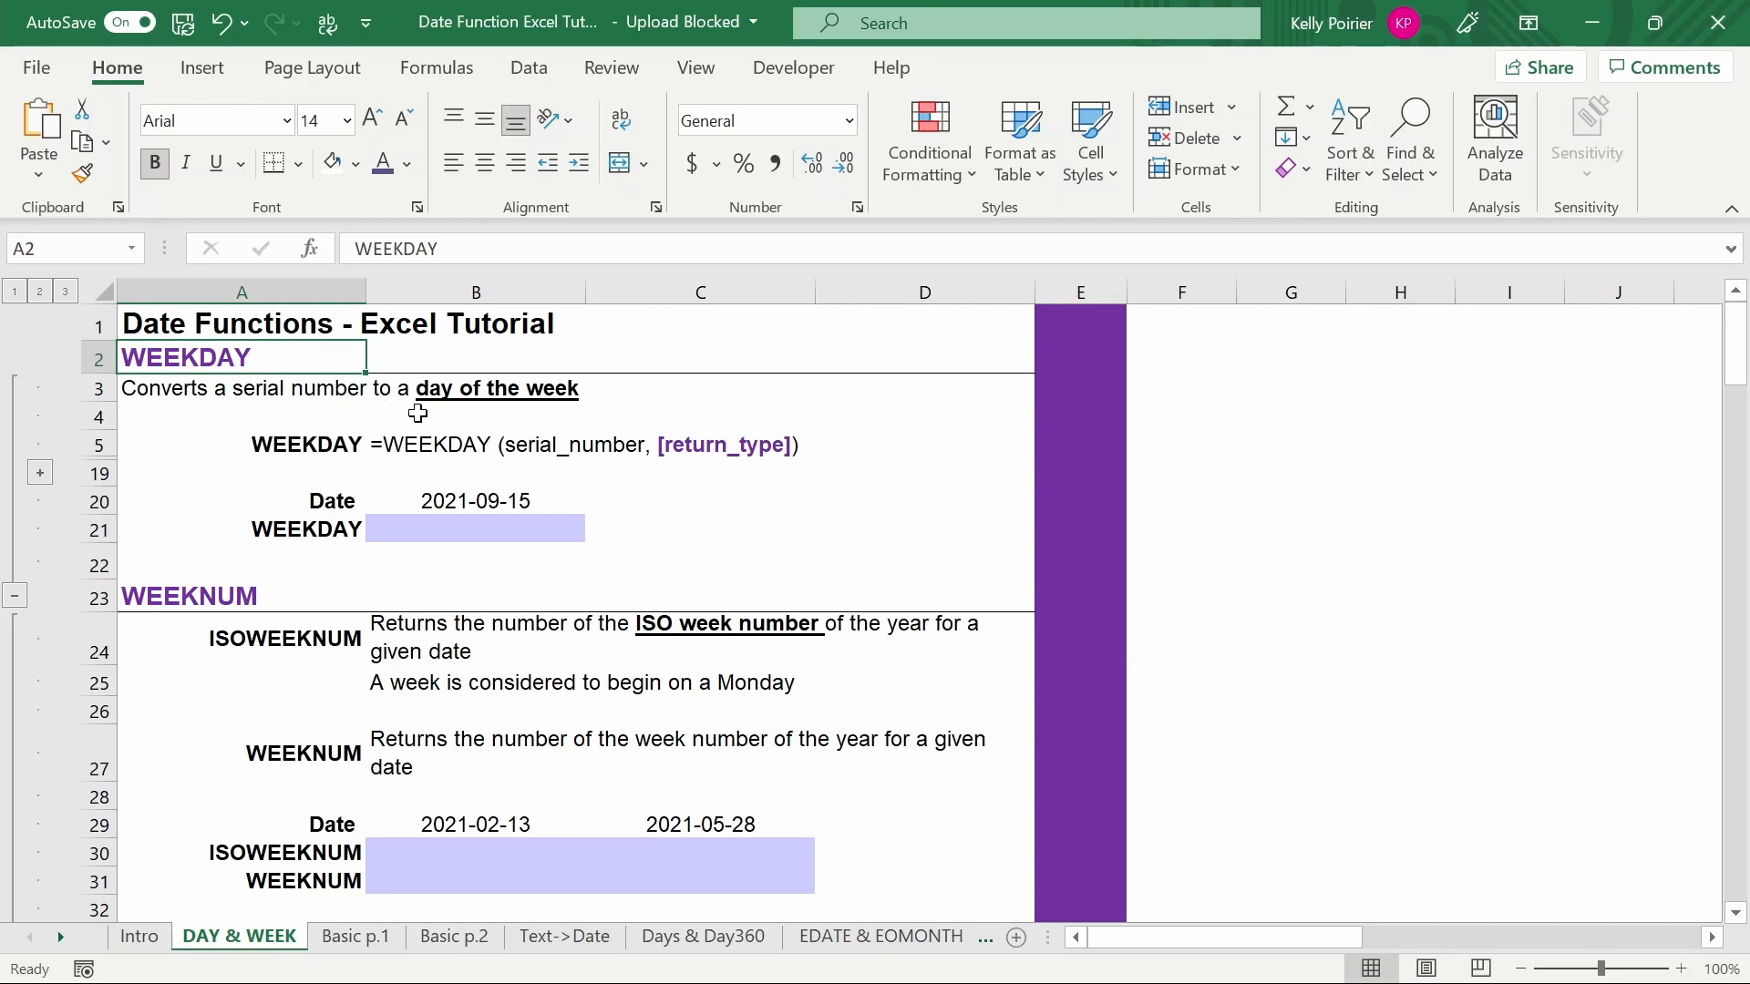
- Review the WEEKDAY and WEEKNUM section headings and their function descriptions on the sheet
{"action": "left_click", "coordinate": [296, 596]}
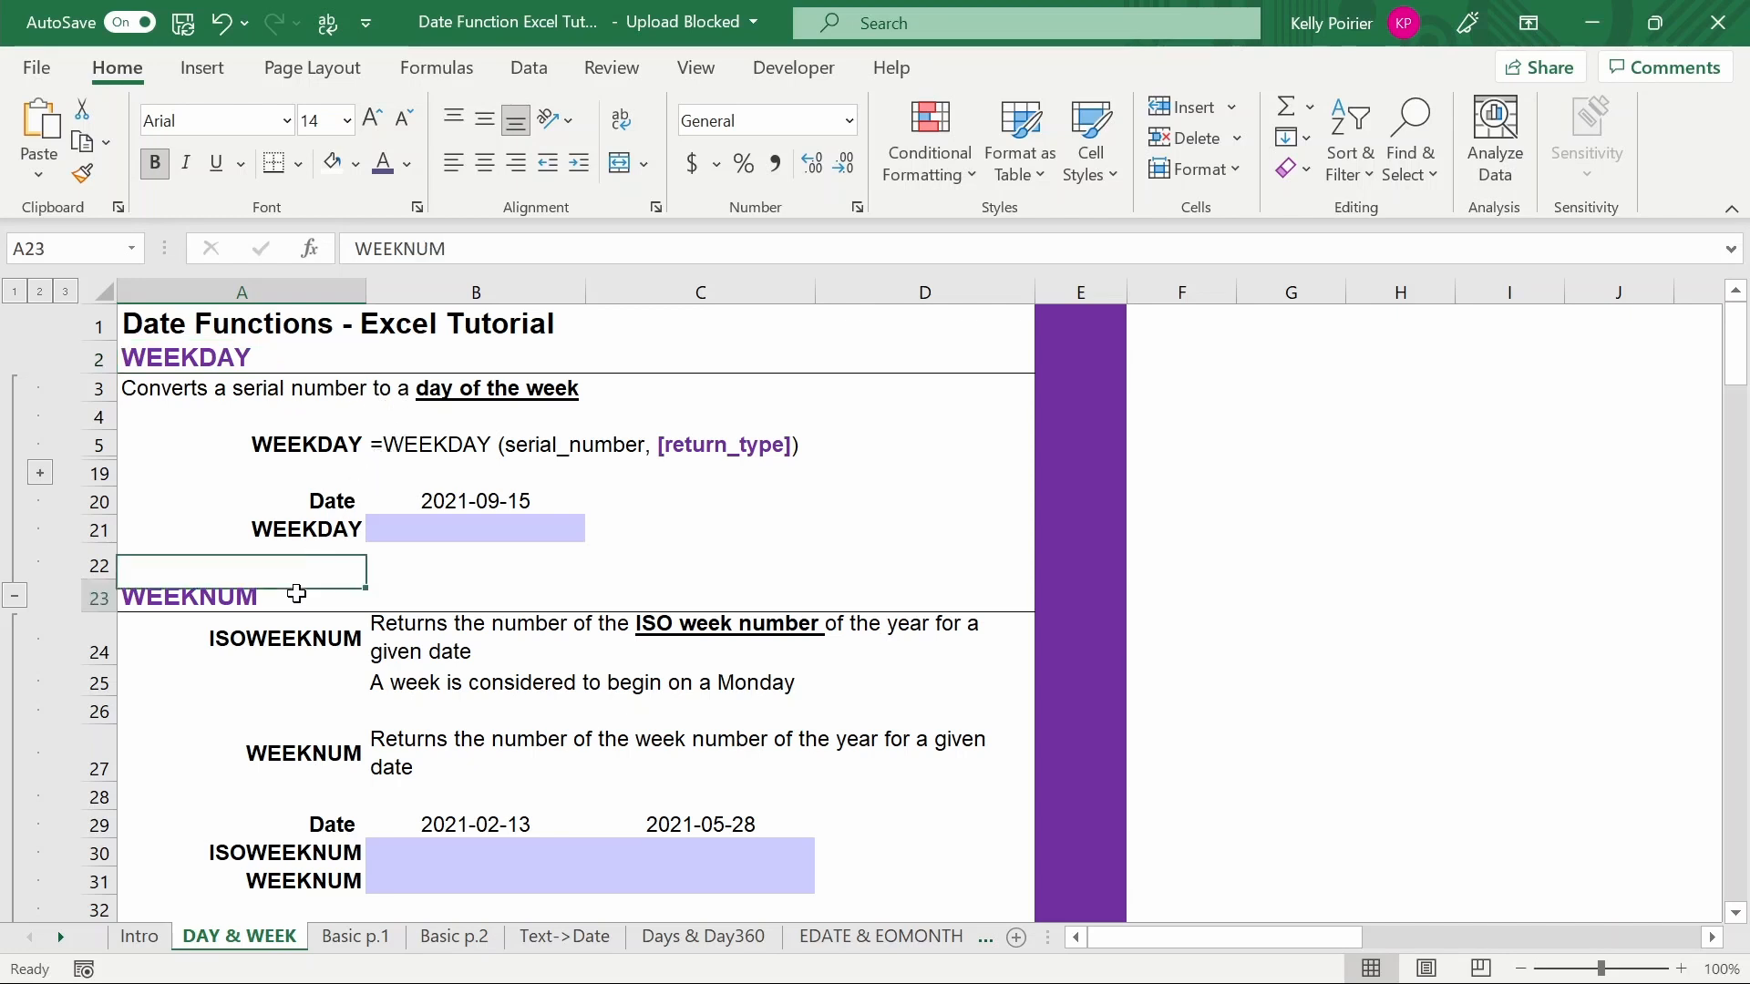
{"action": "left_click", "coordinate": [171, 644]}
{"action": "left_click", "coordinate": [173, 755]}
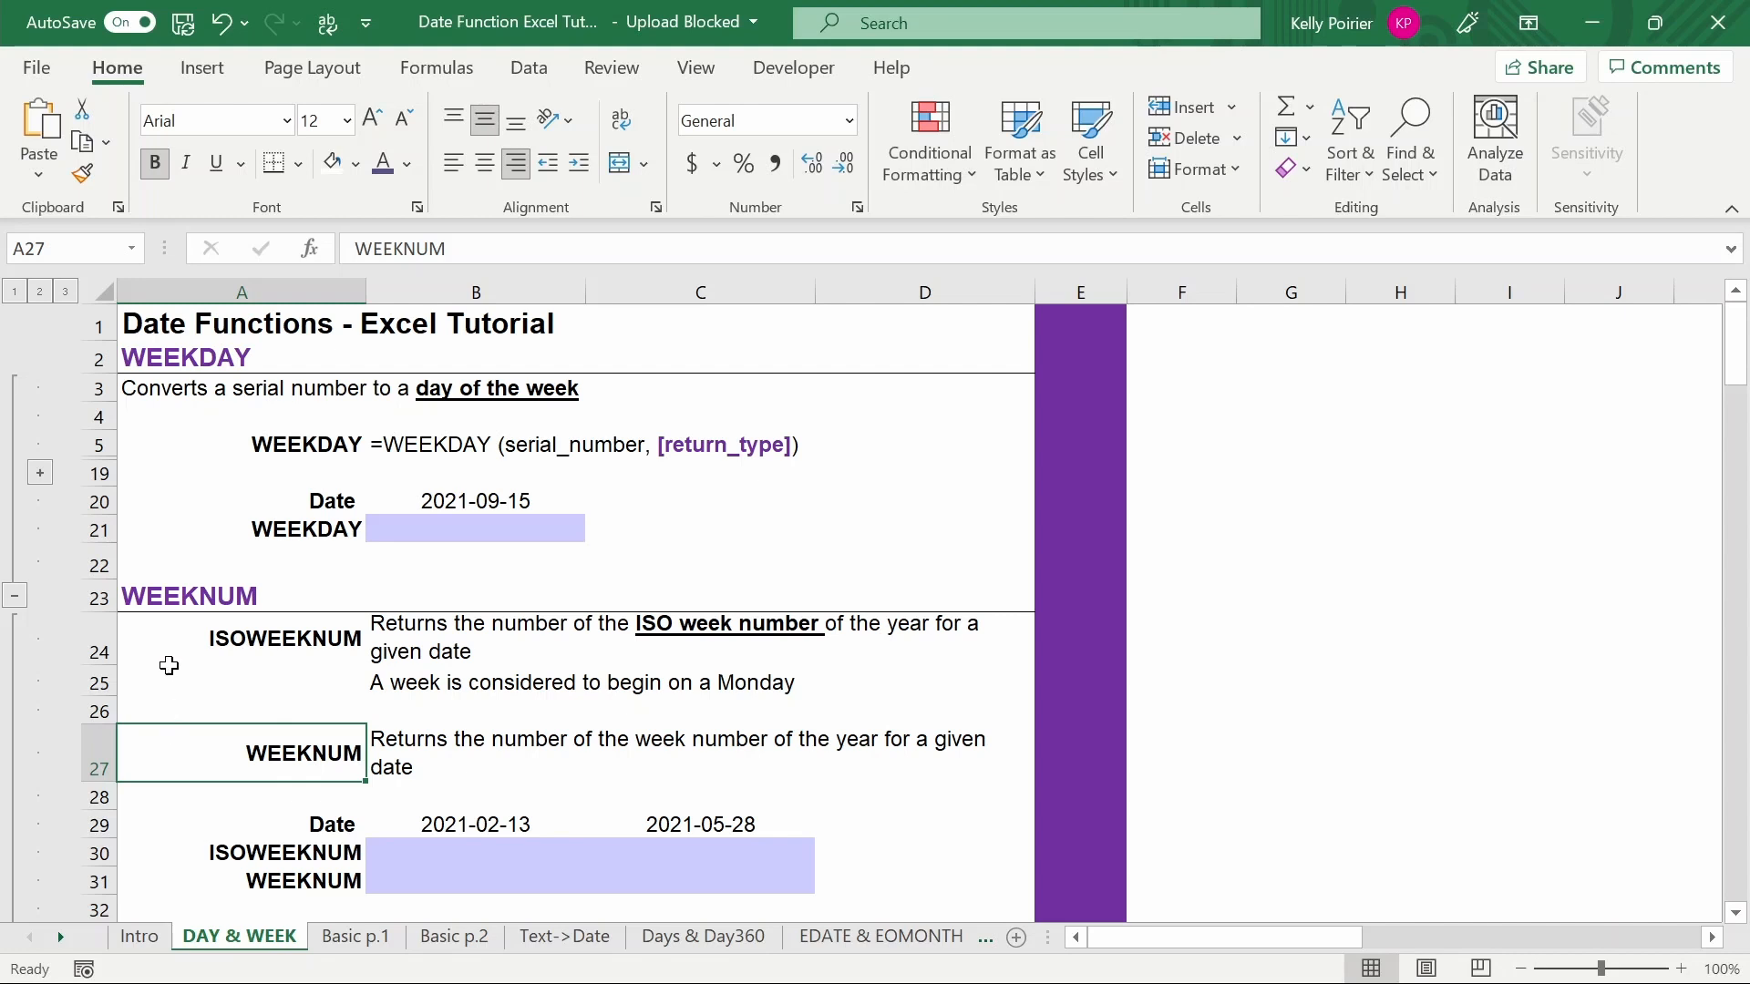
{"action": "left_click", "coordinate": [167, 639]}
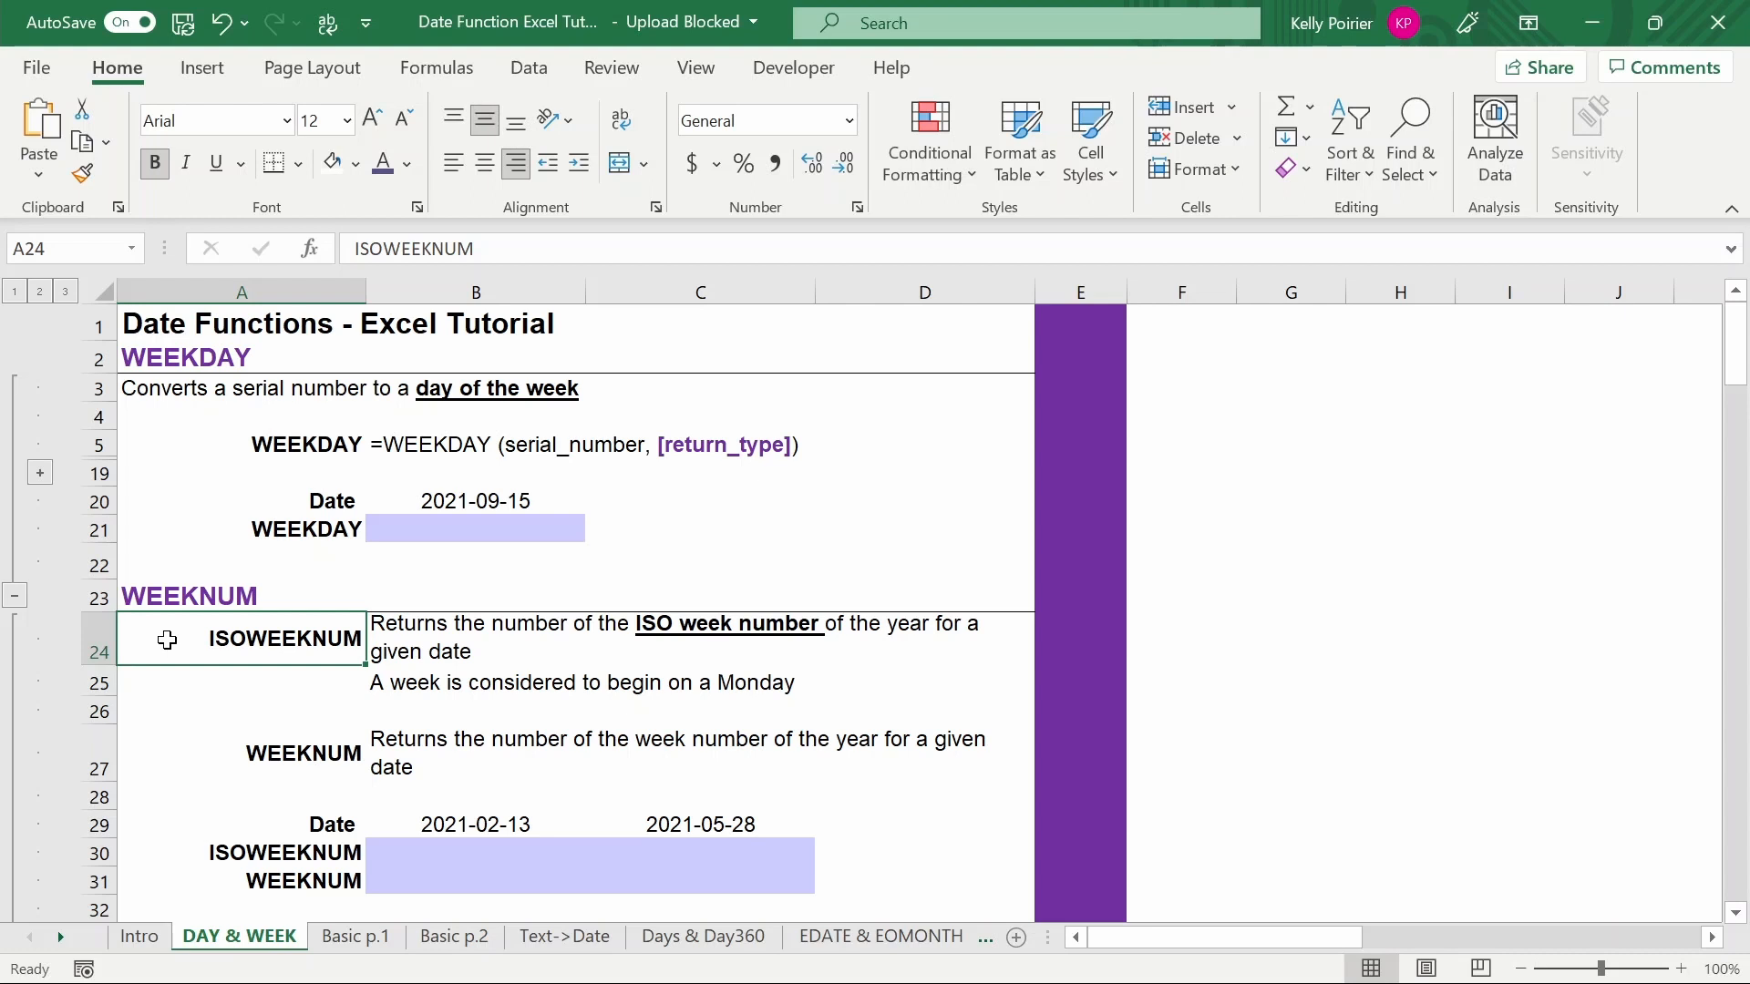
{"action": "left_click", "coordinate": [278, 362]}
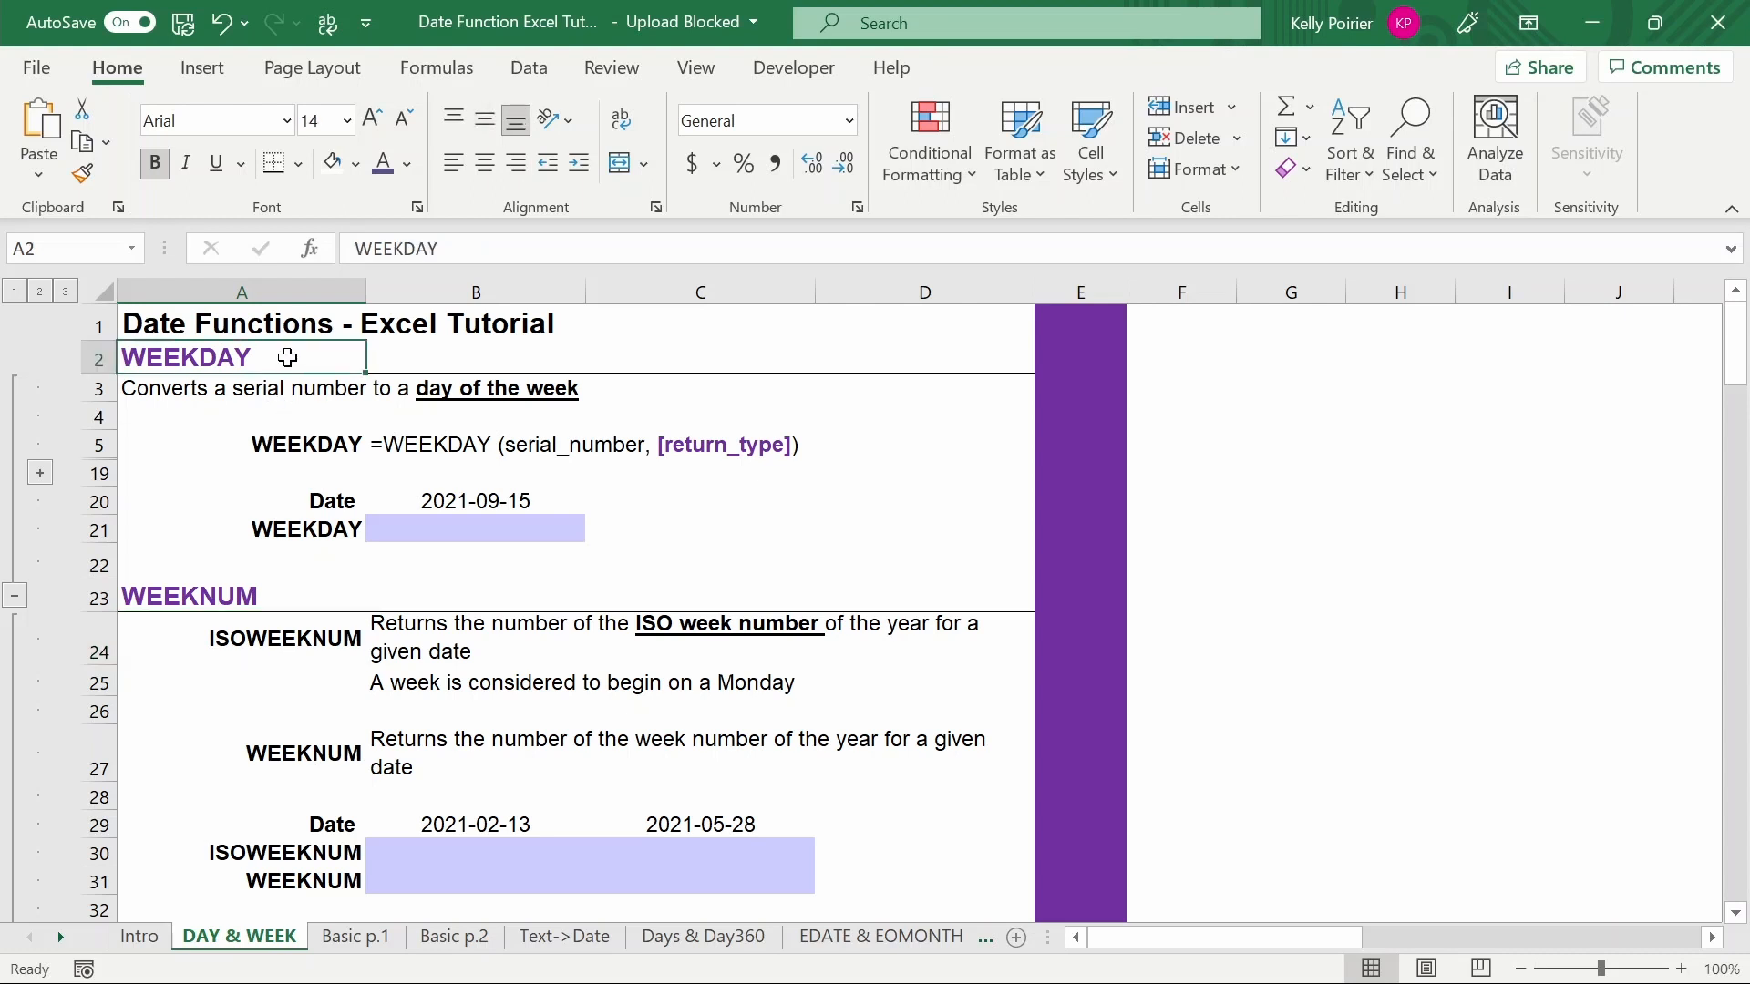
{"action": "left_click", "coordinate": [226, 443]}
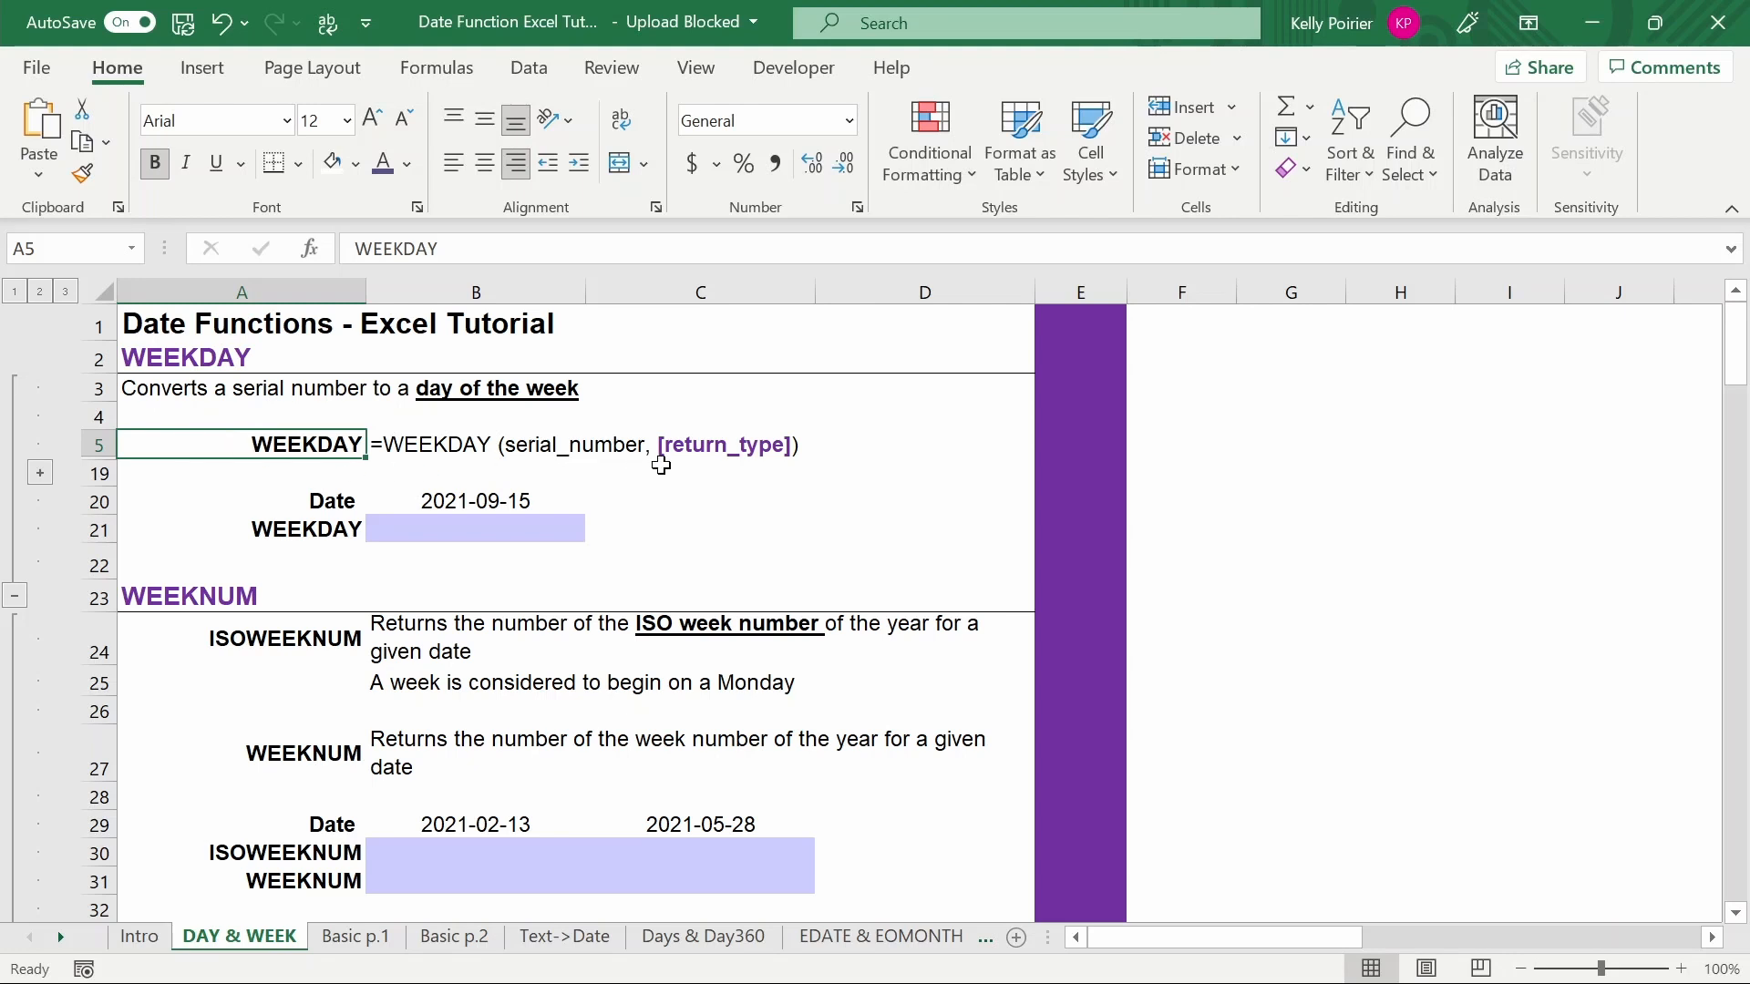
- Expand the collapsed rows under the WEEKDAY syntax to show the return type table, and select it for review
{"action": "left_click", "coordinate": [39, 474]}
{"action": "left_click", "coordinate": [151, 495]}
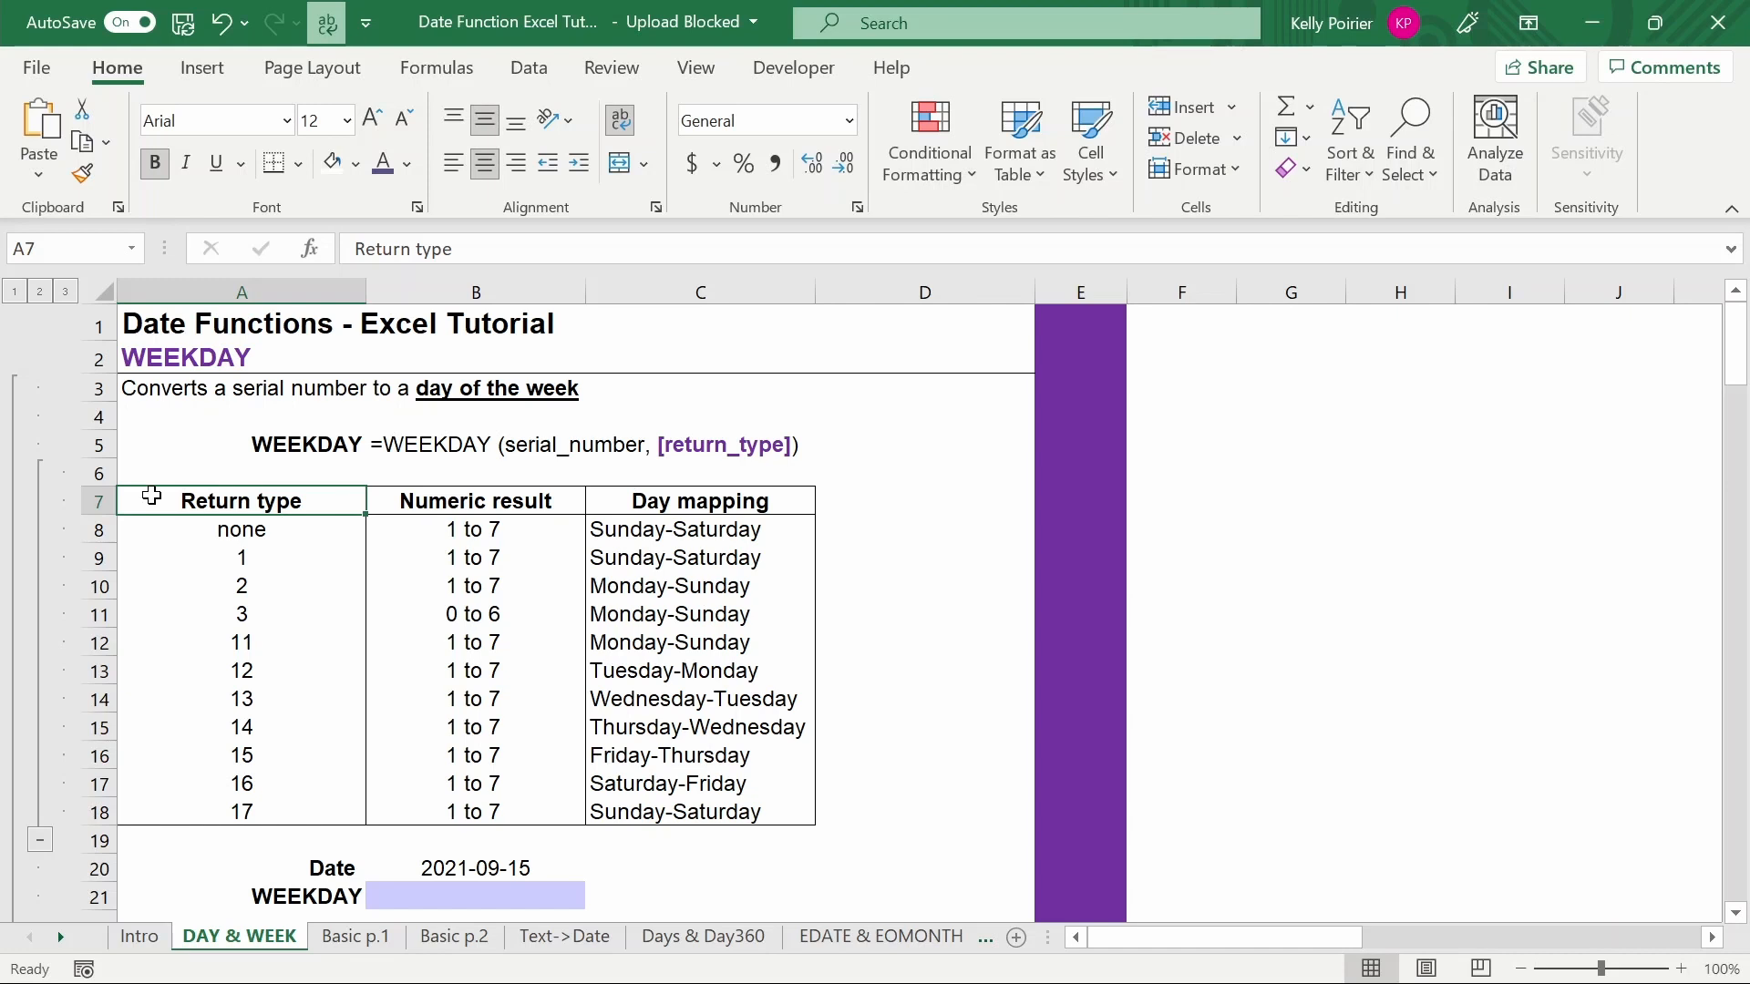
{"action": "key", "text": "ctrl+shift+Down"}
{"action": "key", "text": "ctrl+shift+Right"}
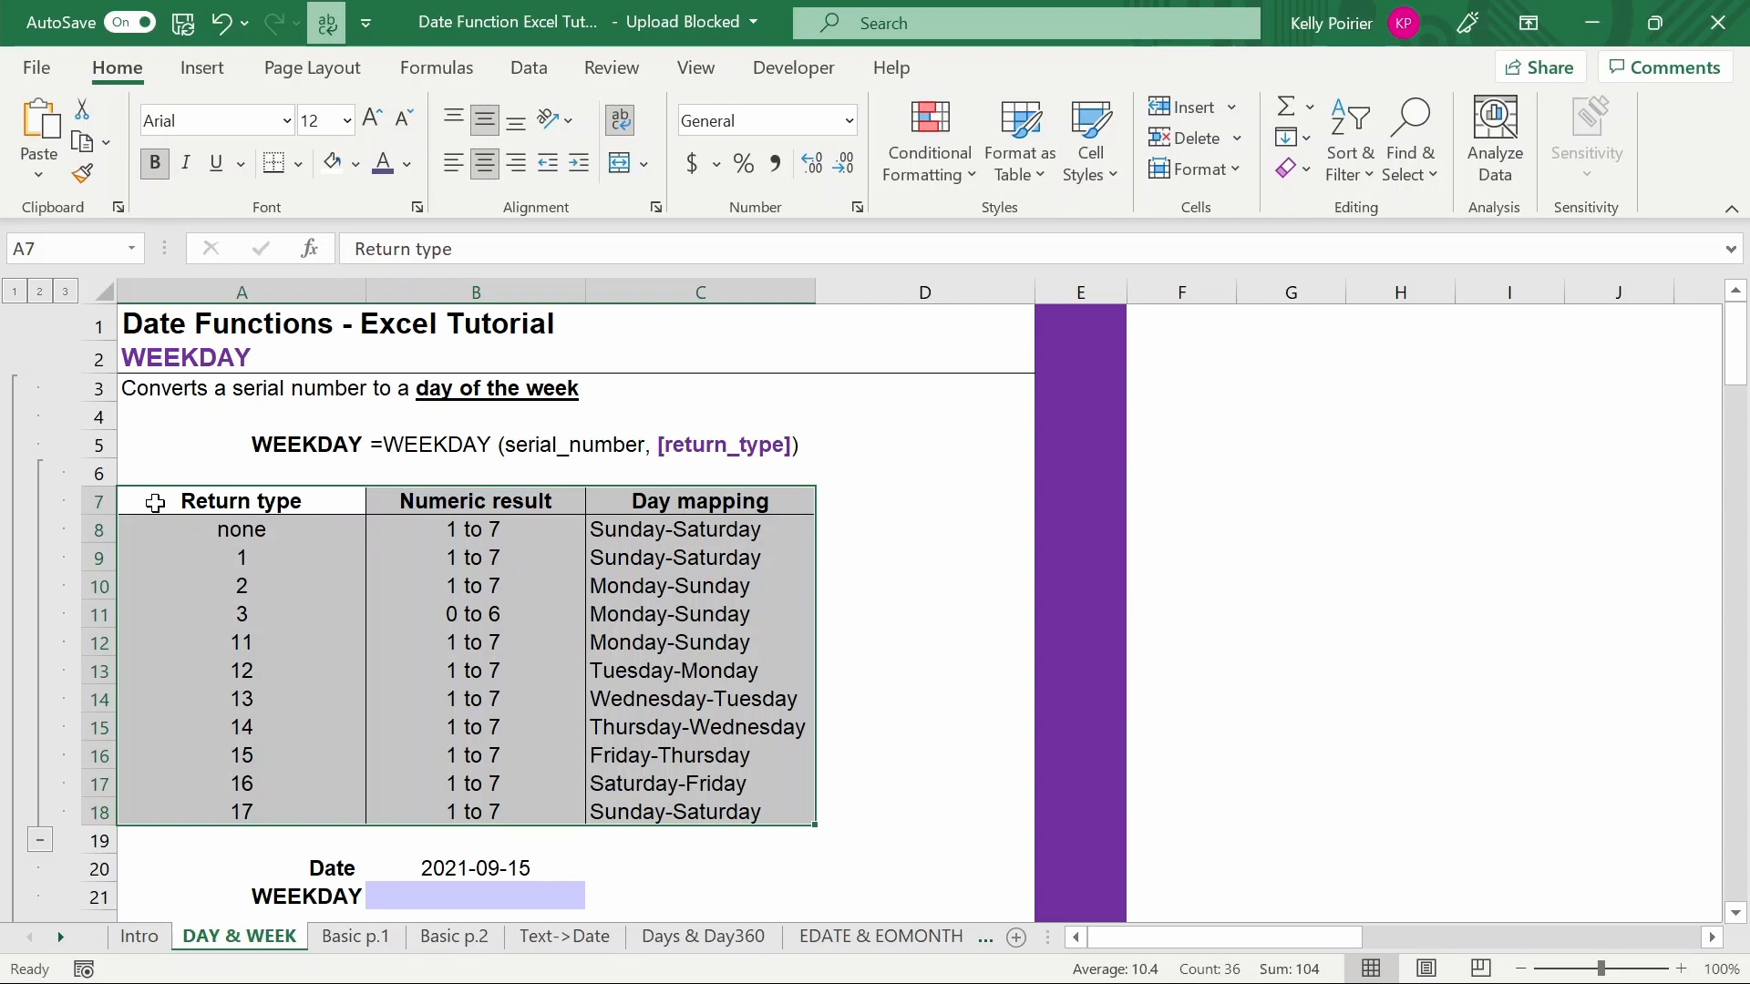
{"action": "left_click", "coordinate": [150, 527]}
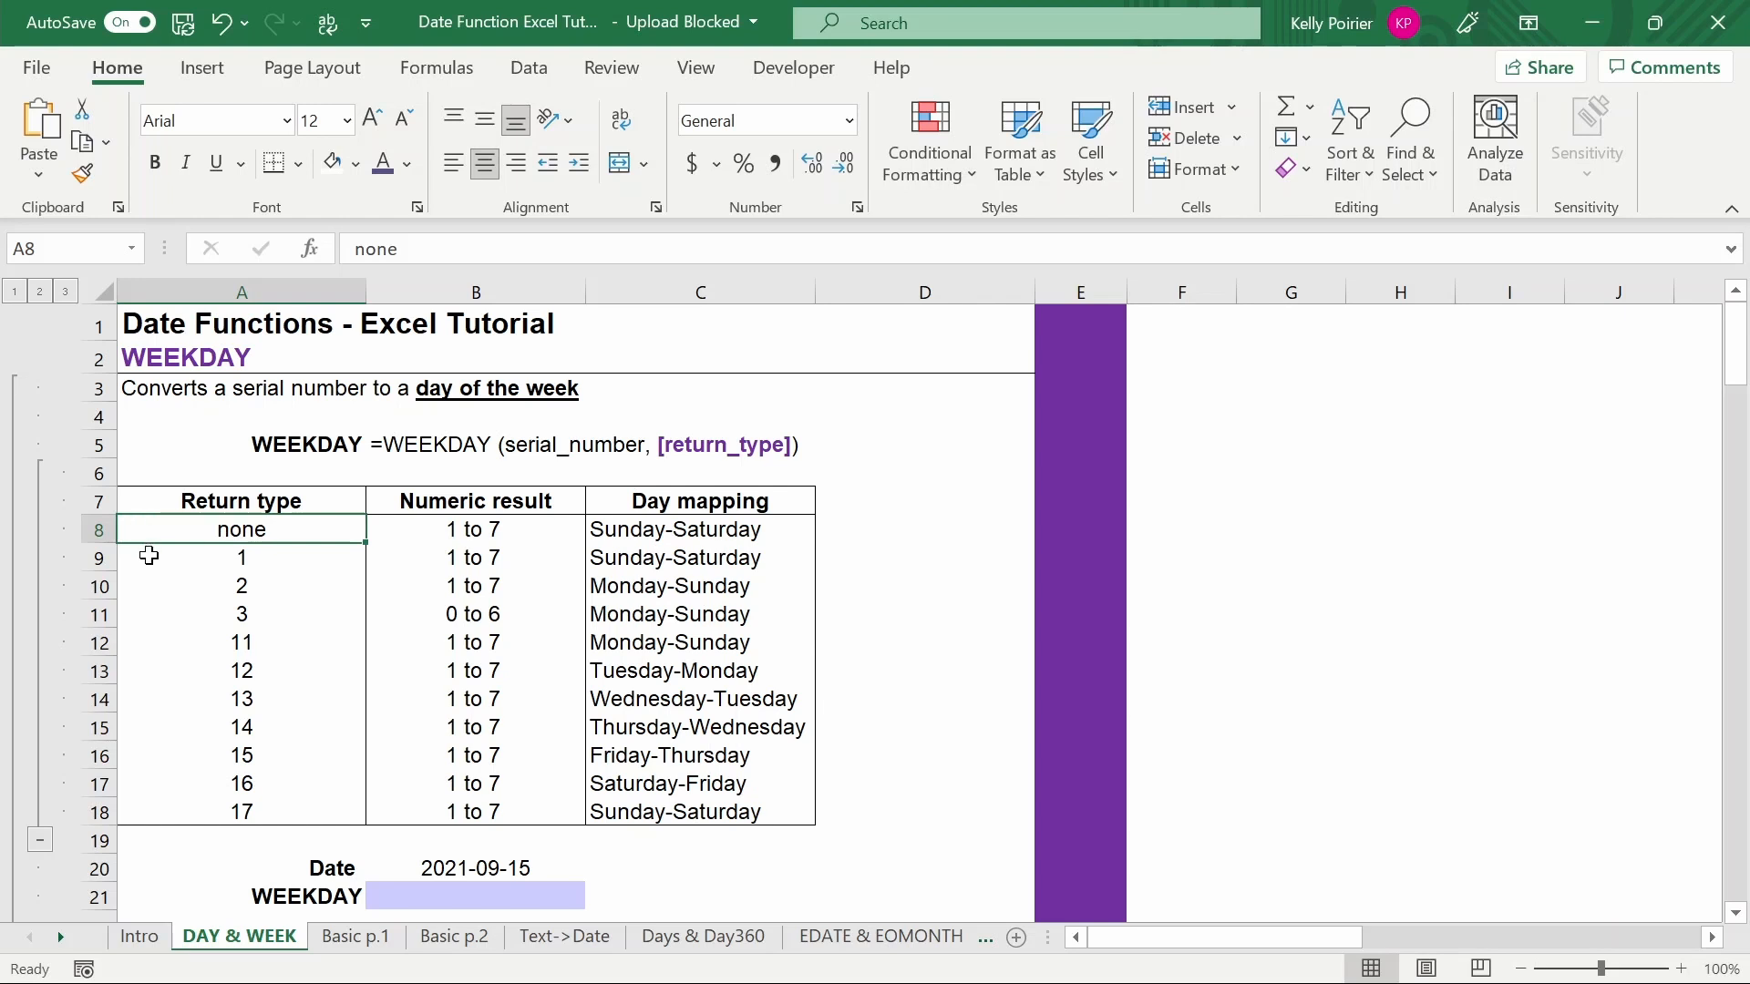
{"action": "left_click", "coordinate": [149, 556]}
{"action": "left_click", "coordinate": [163, 819]}
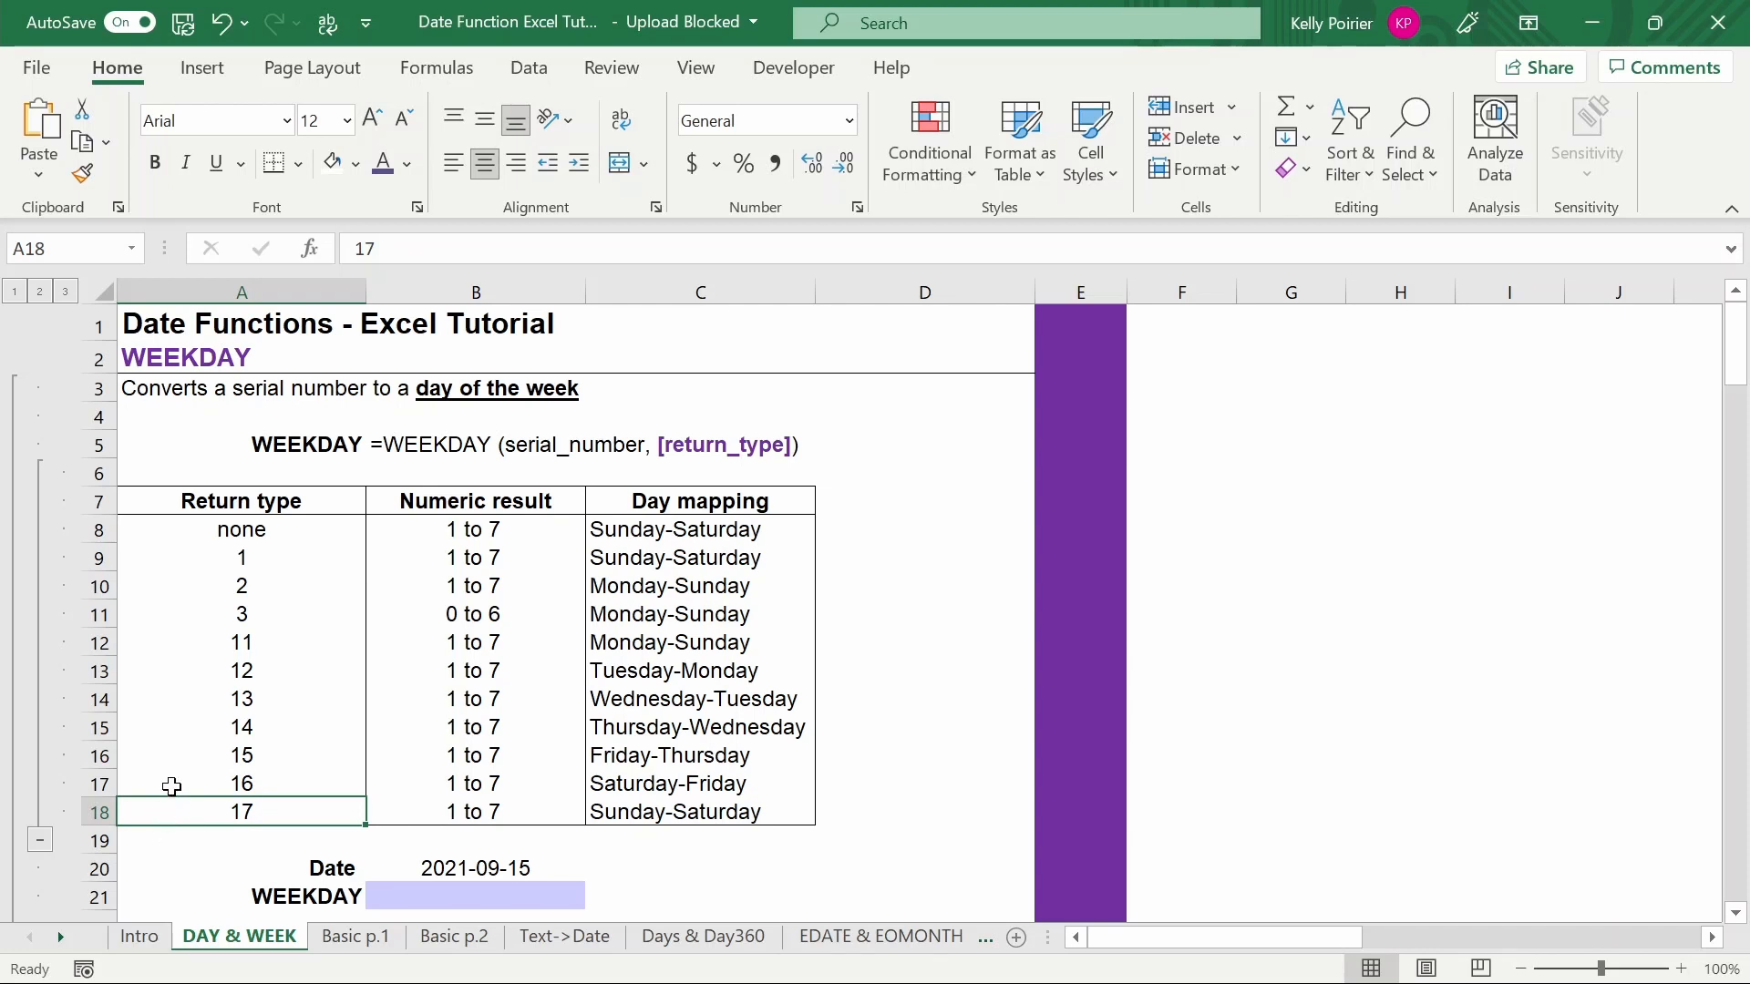
{"action": "left_click", "coordinate": [176, 749]}
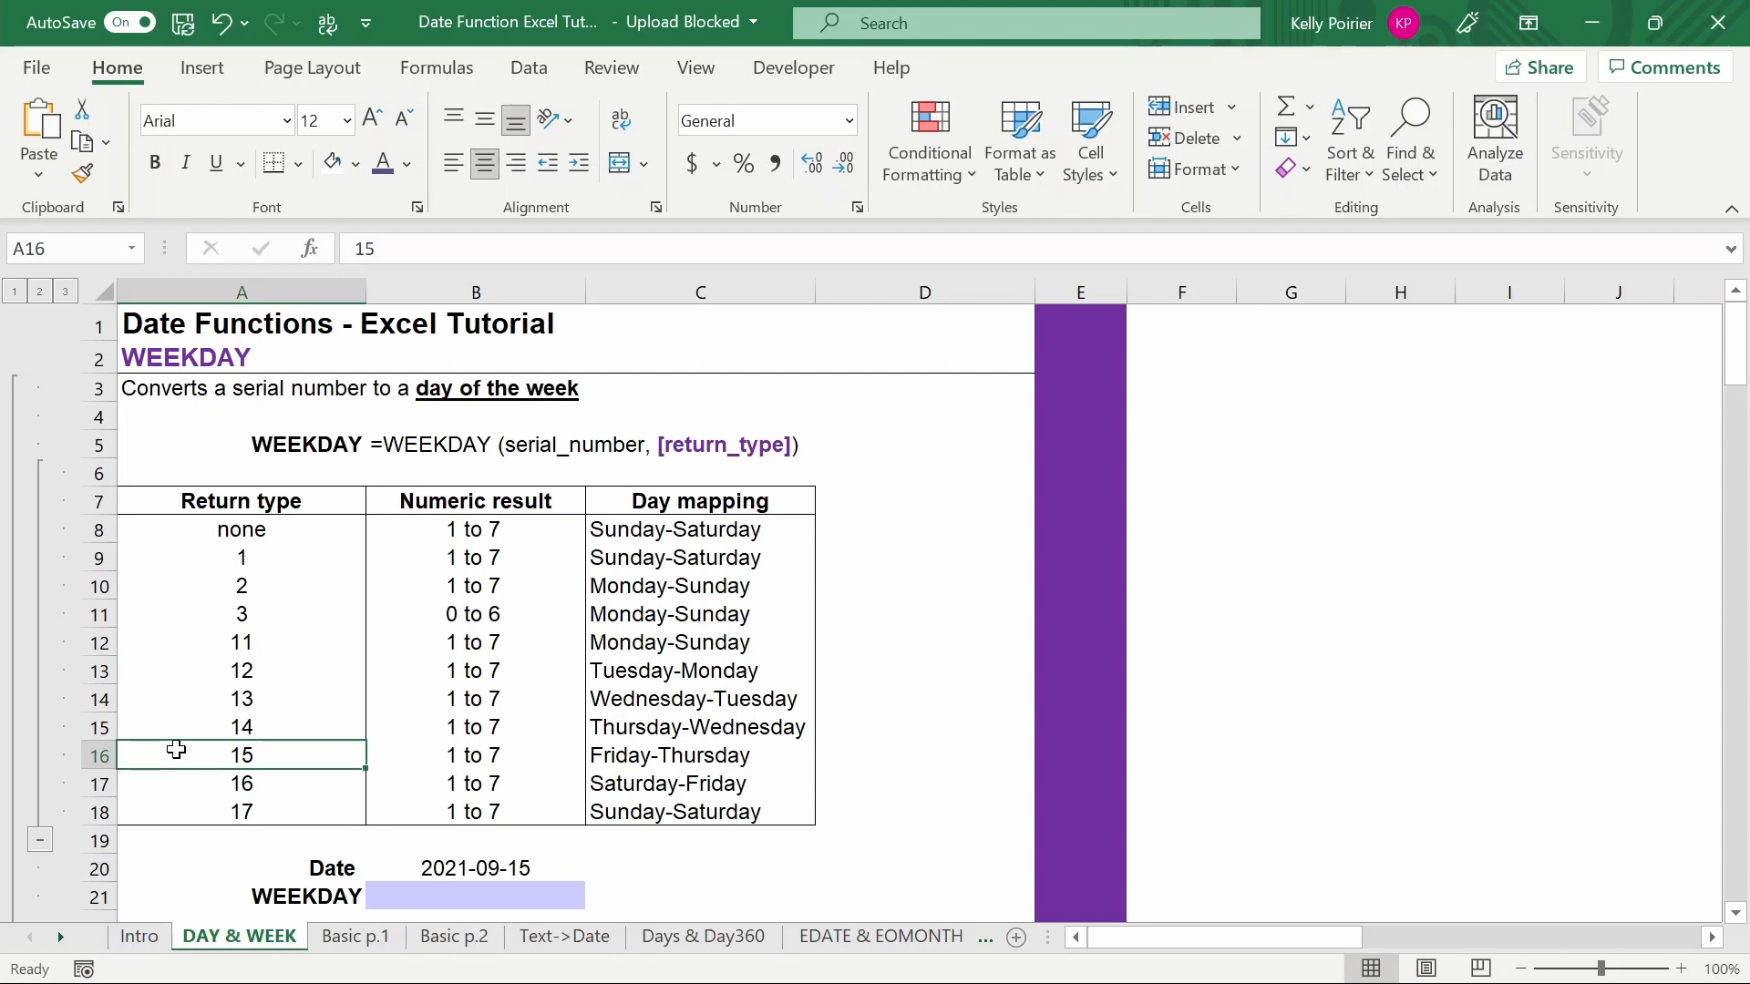
- Highlight the return type 1 row of the table, spanning its numeric result and day mapping
{"action": "scroll", "coordinate": [176, 749], "scroll_direction": "down", "scroll_amount": 1}
{"action": "left_click", "coordinate": [375, 859]}
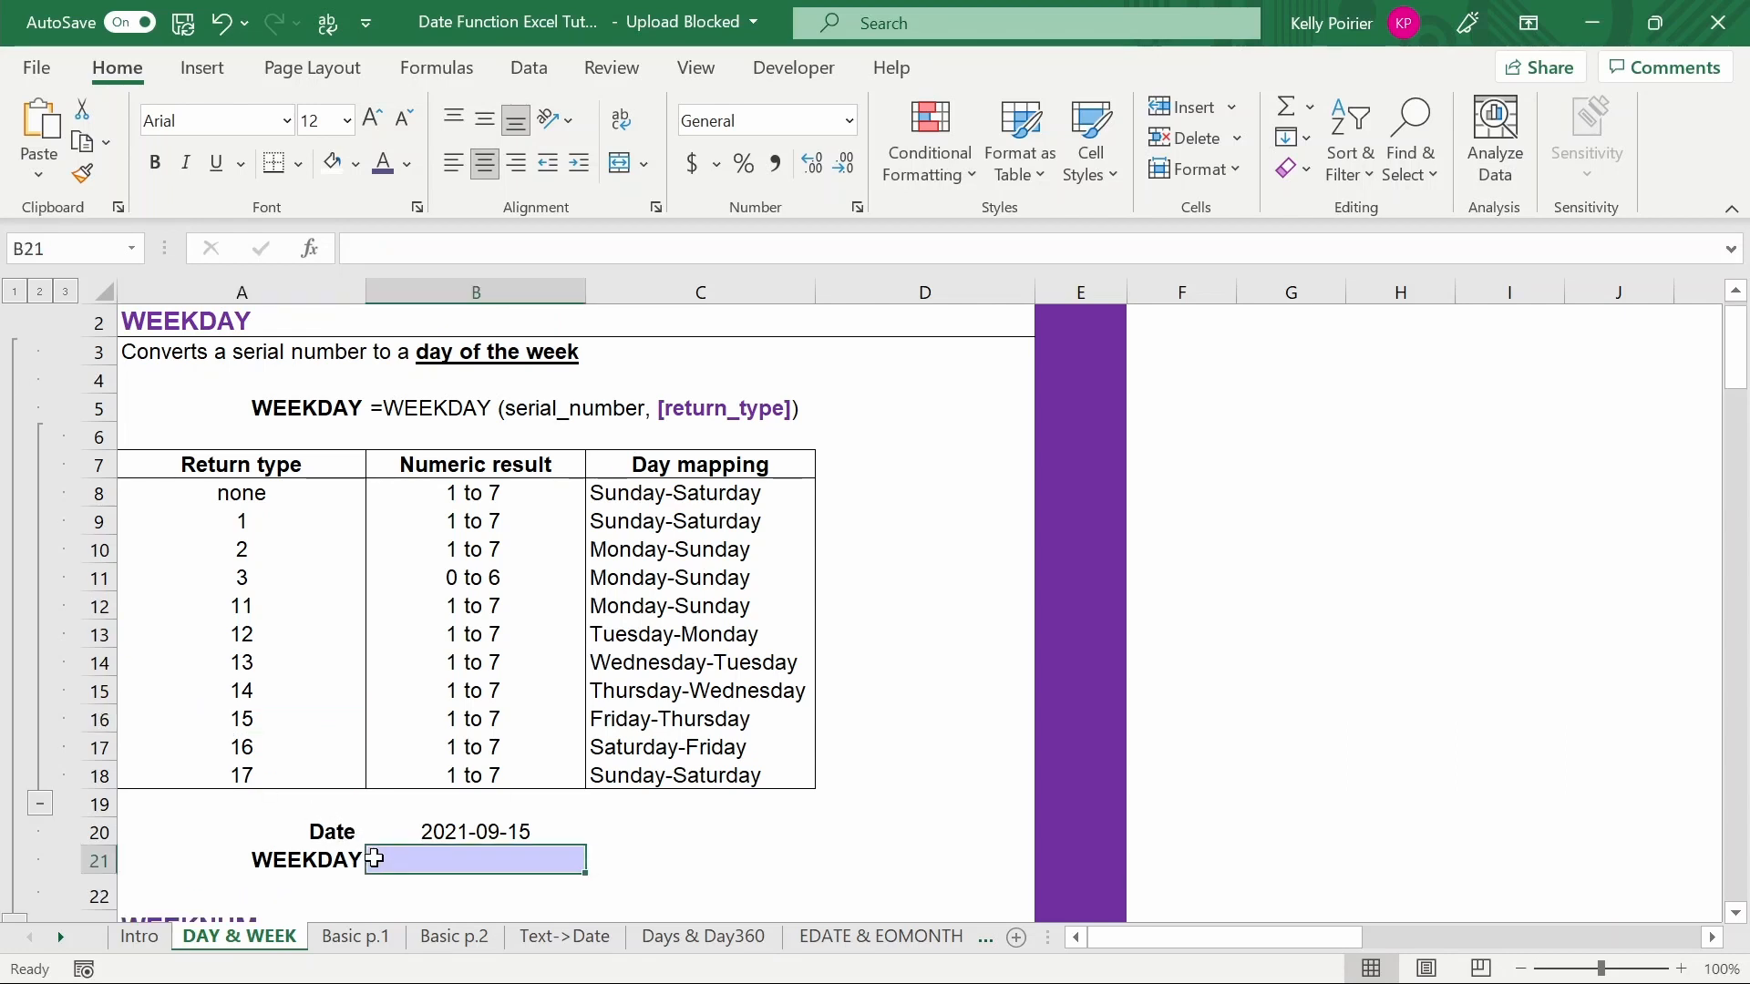
{"action": "left_click", "coordinate": [302, 518]}
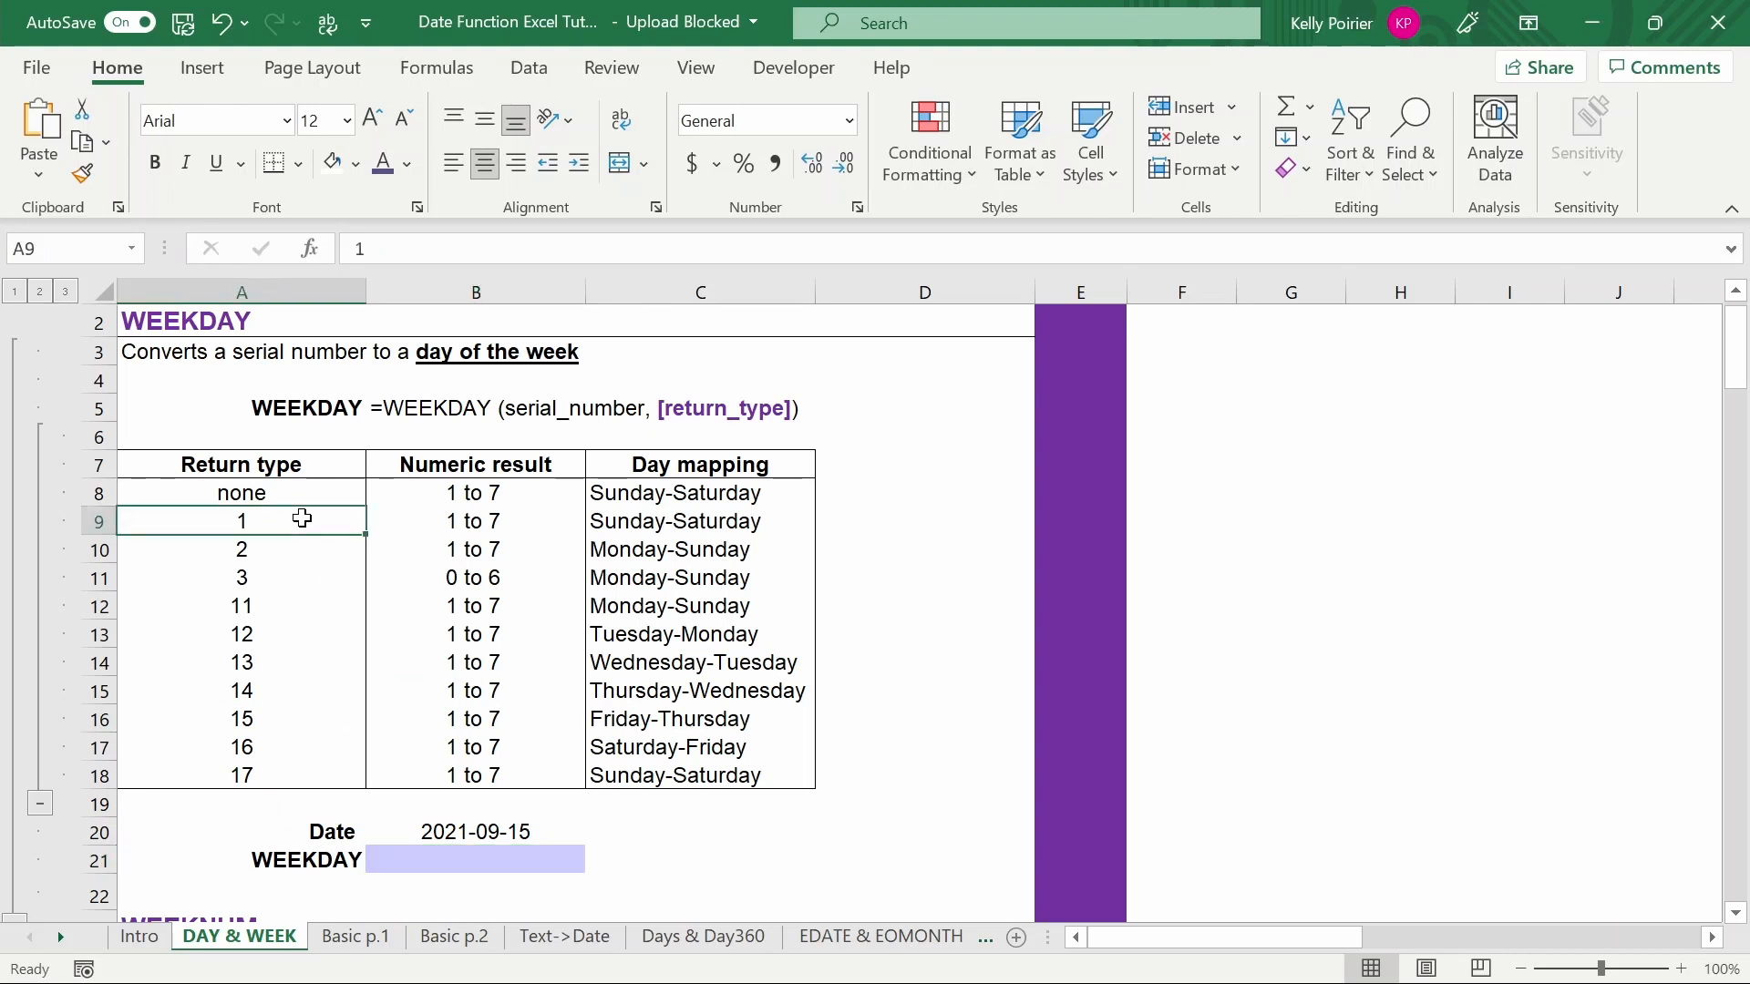
{"action": "key", "text": "shift+Right"}
{"action": "key", "text": "shift+Right"}
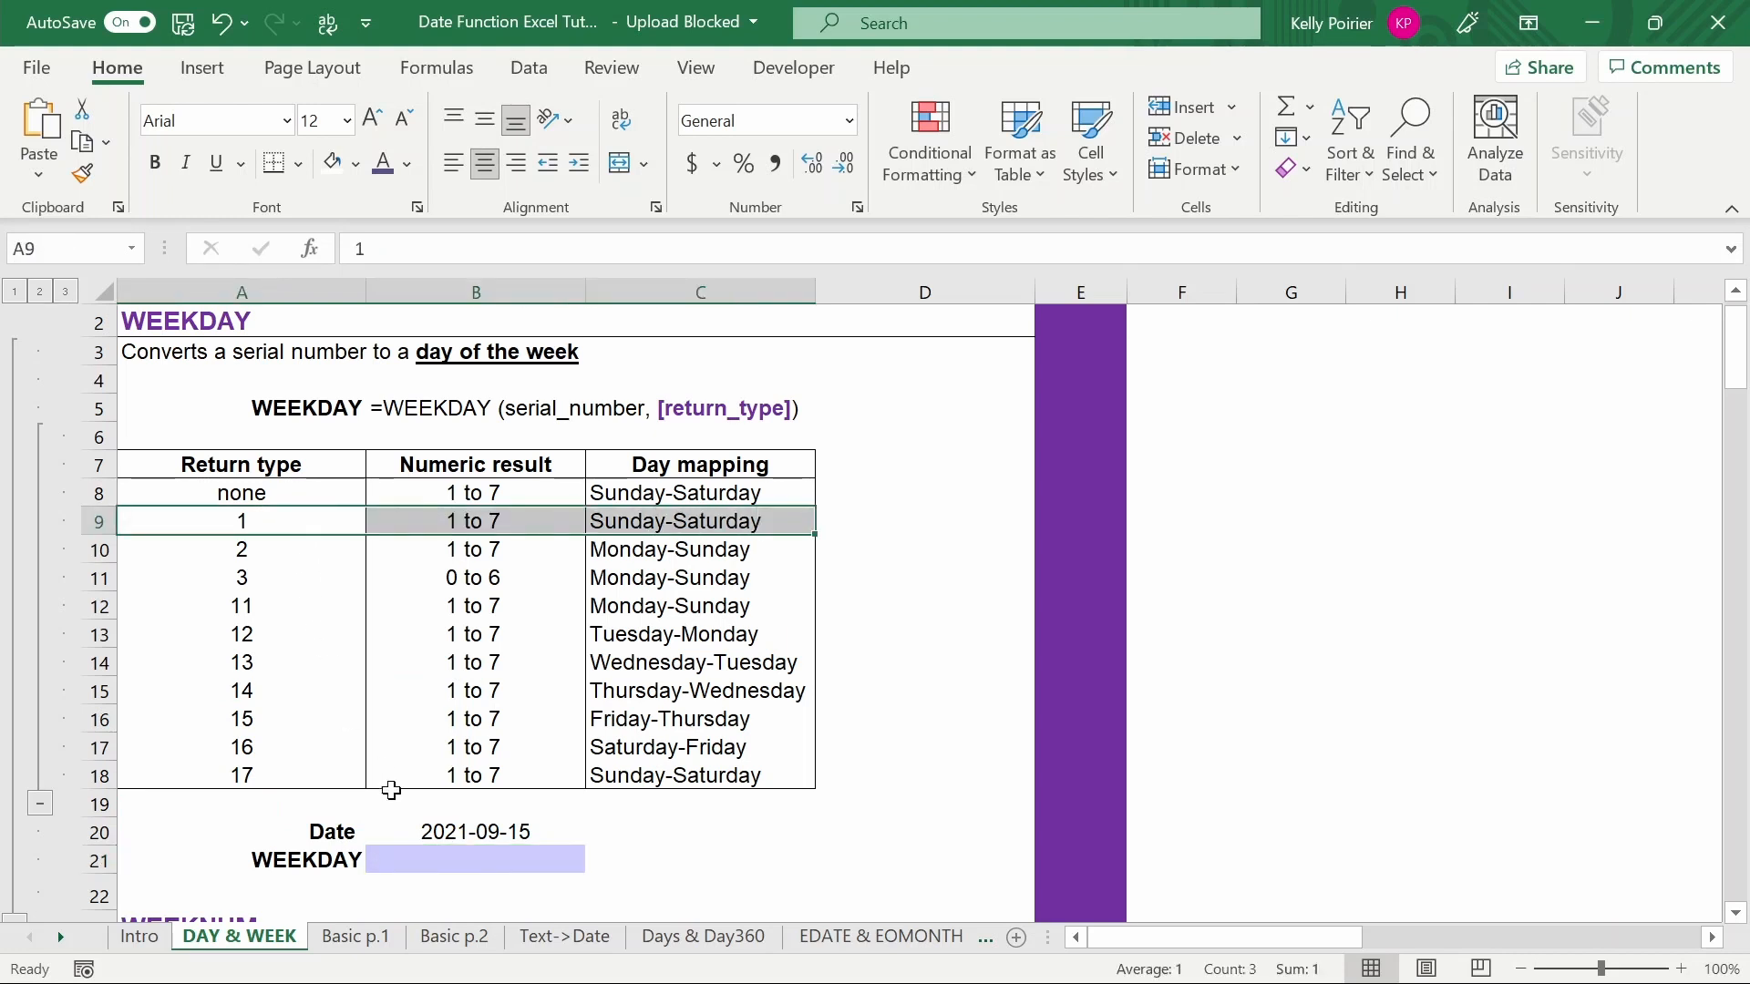
- Enter a WEEKDAY formula for the date above it with return type 1 in the WEEKDAY result cell
{"action": "left_click", "coordinate": [392, 859]}
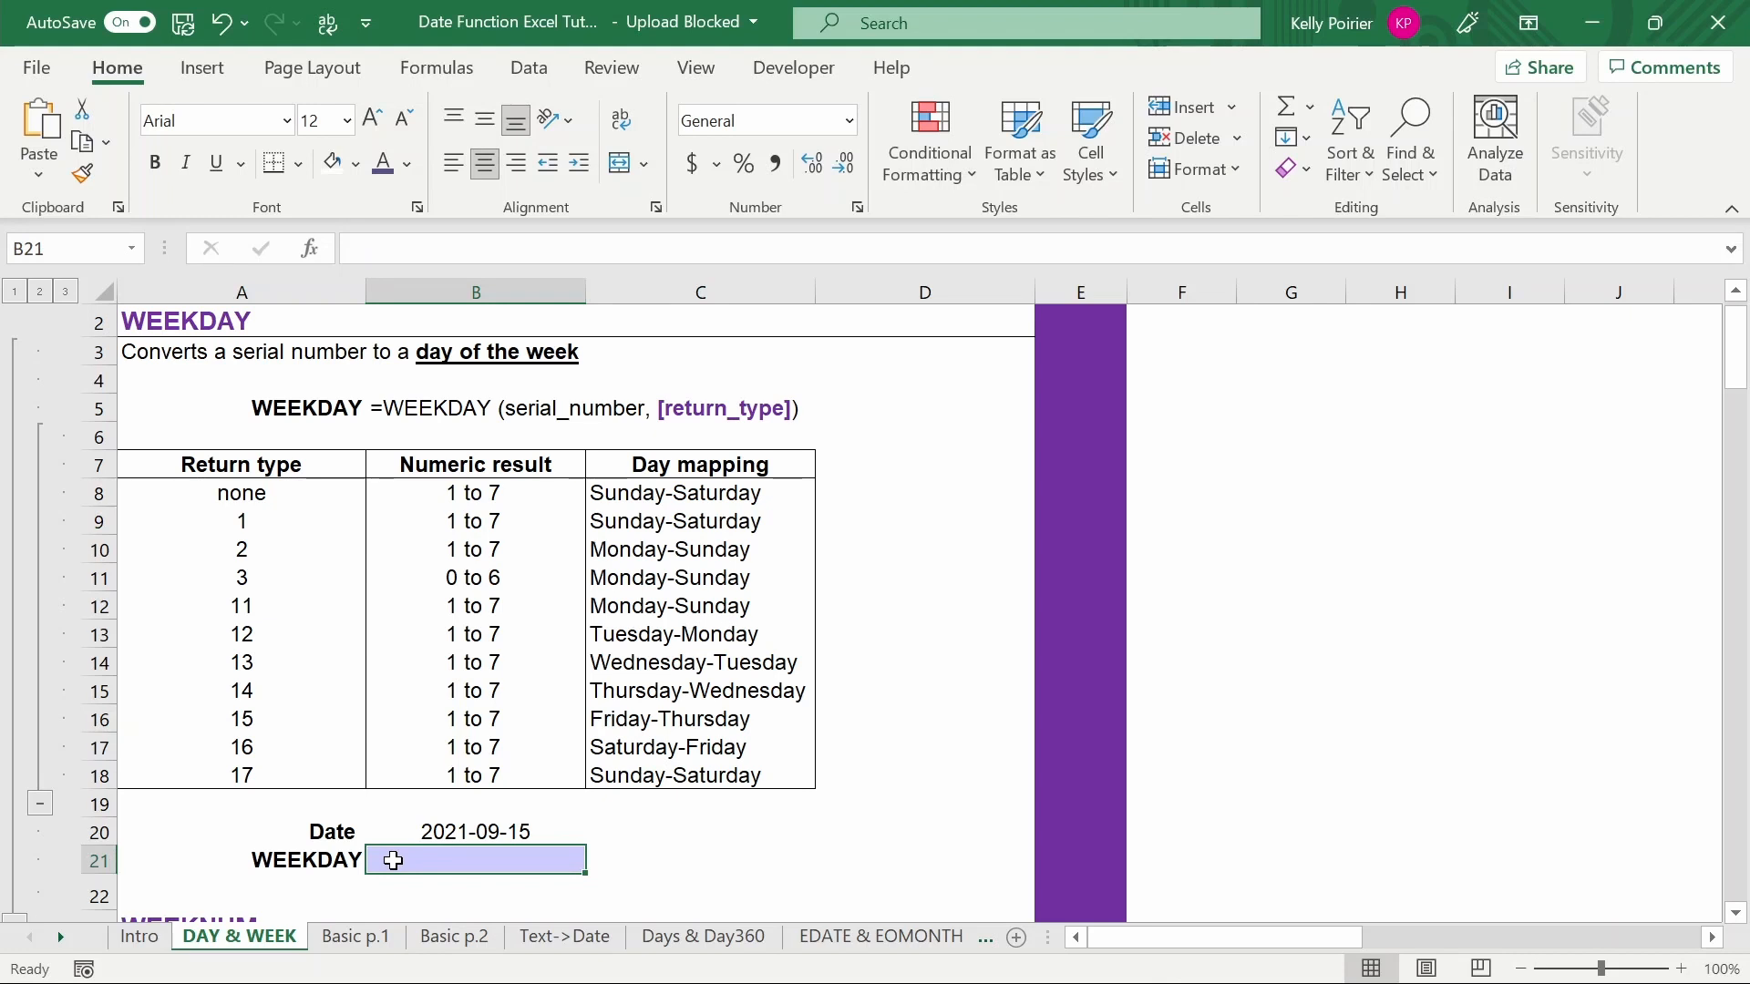
{"action": "type", "text": "=WEEKDAY("}
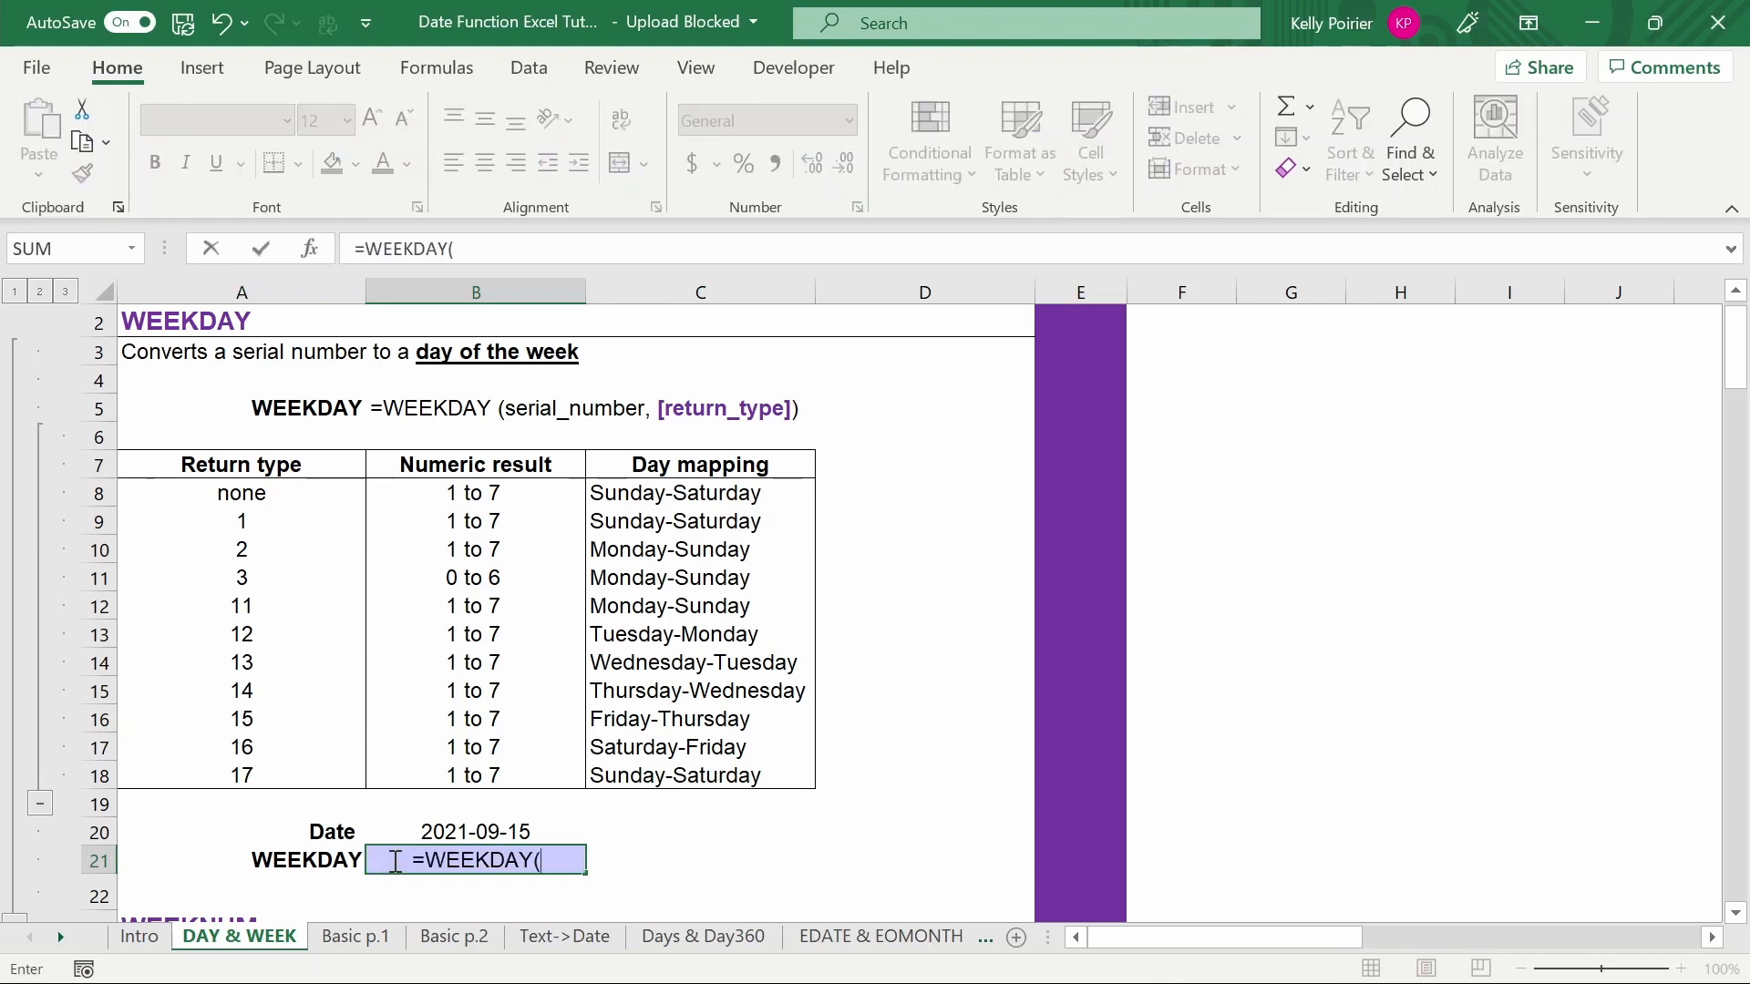
{"action": "key", "text": "Up"}
{"action": "type", "text": ",1"}
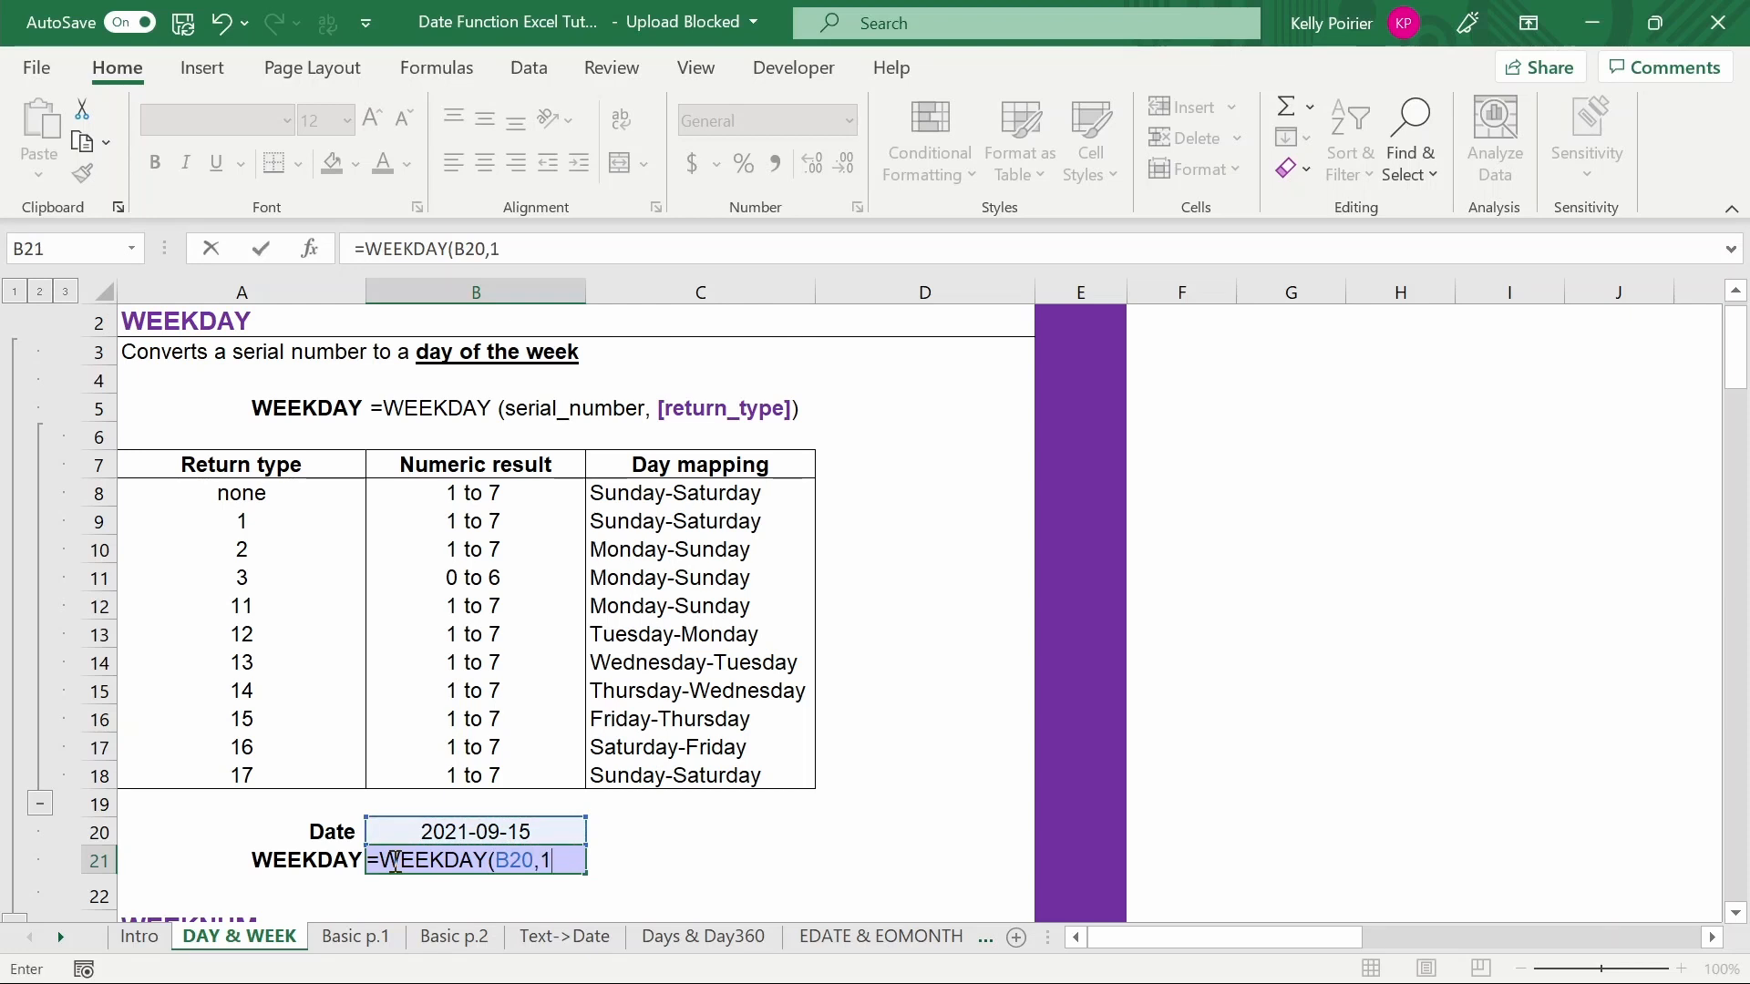
{"action": "type", "text": ")"}
{"action": "key", "text": "Return"}
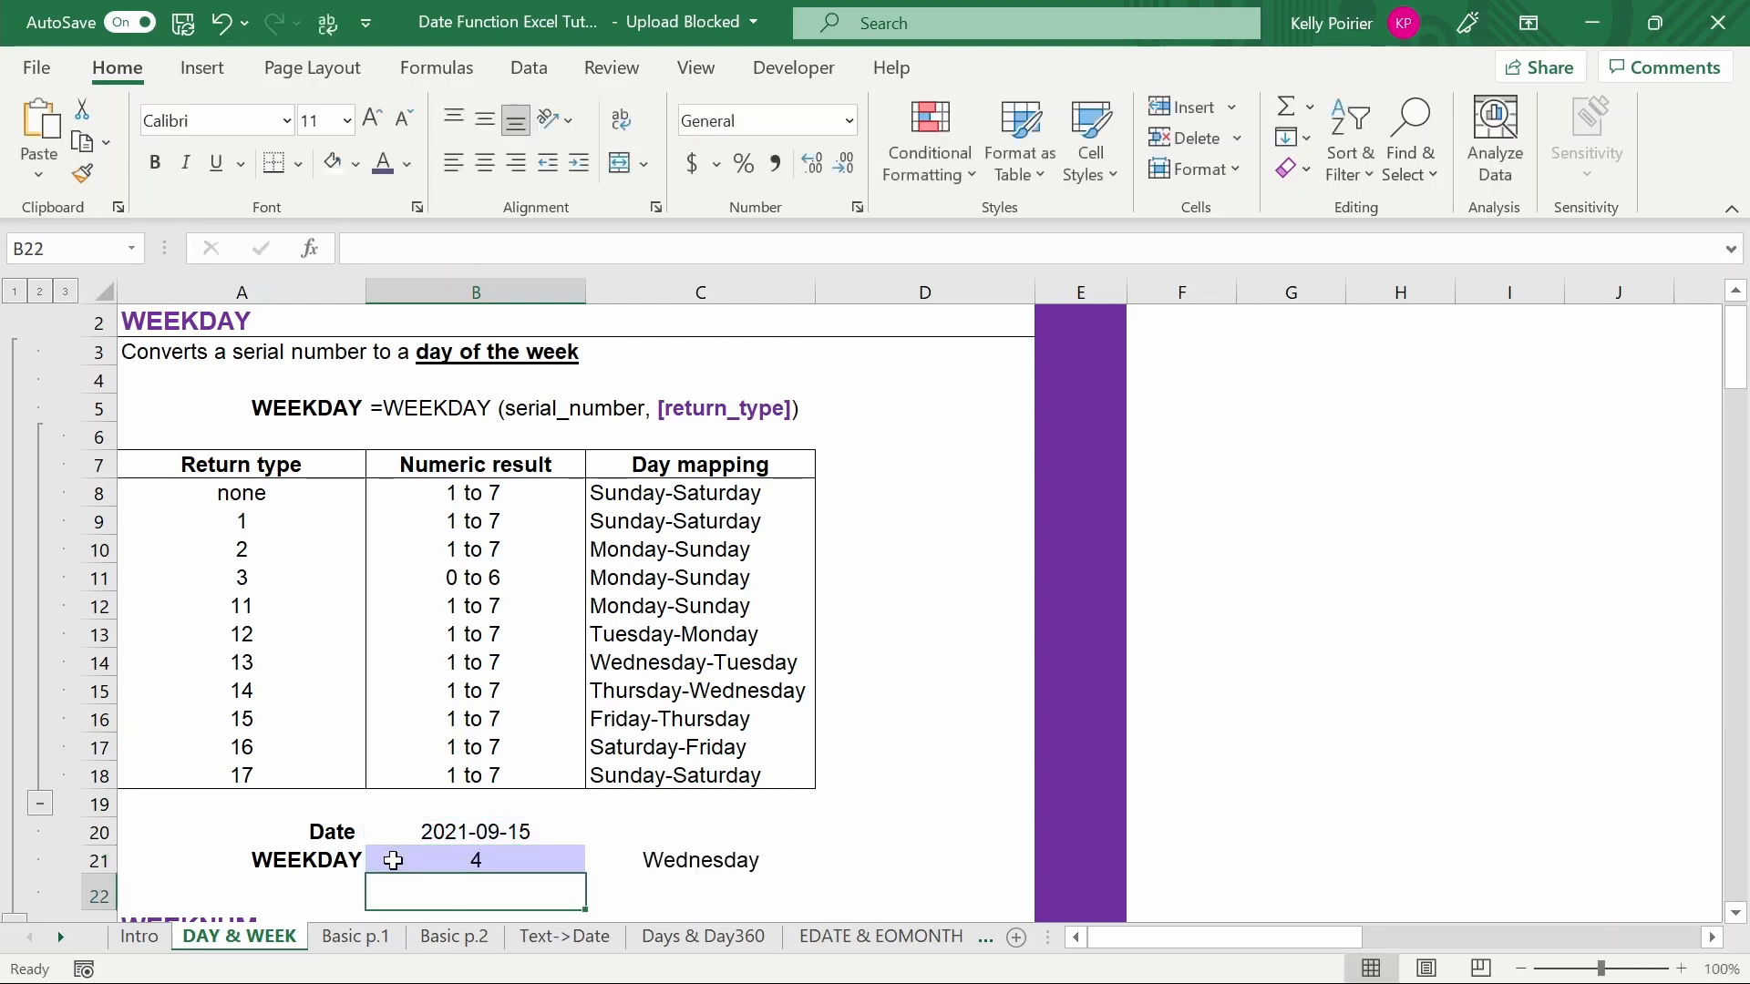
{"action": "left_click", "coordinate": [393, 860]}
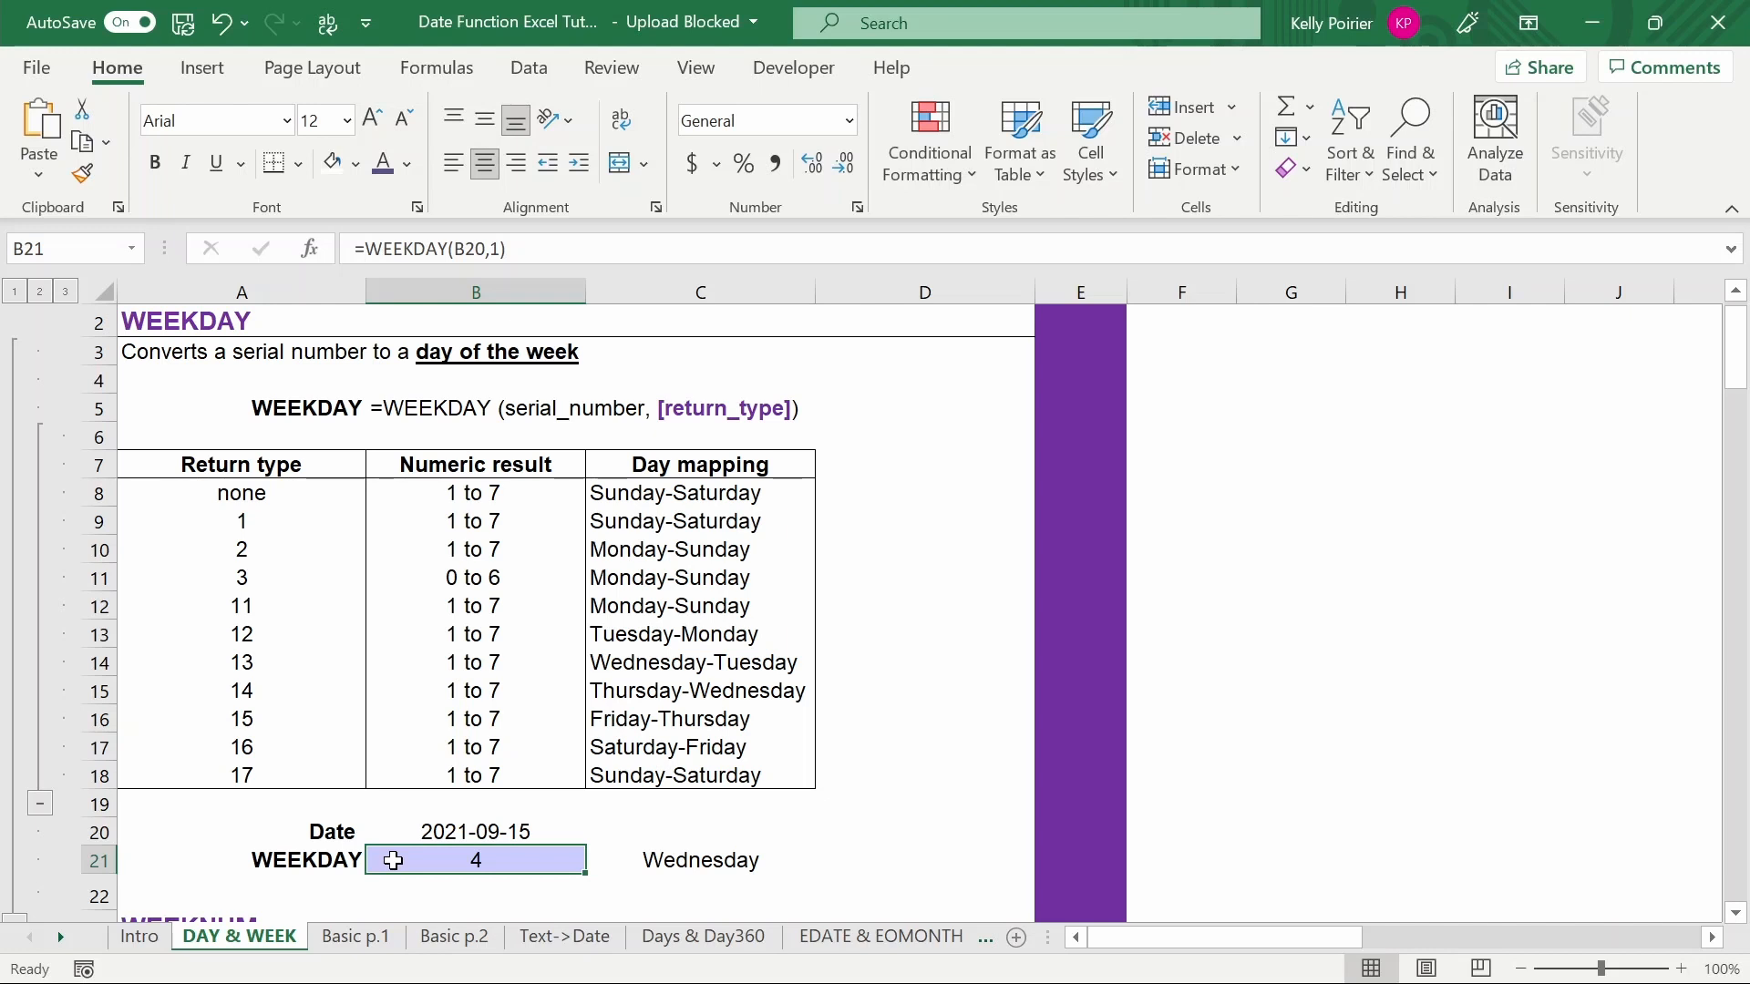
- Edit the example date's DATE formula so its day argument is 17
{"action": "key", "text": "Up"}
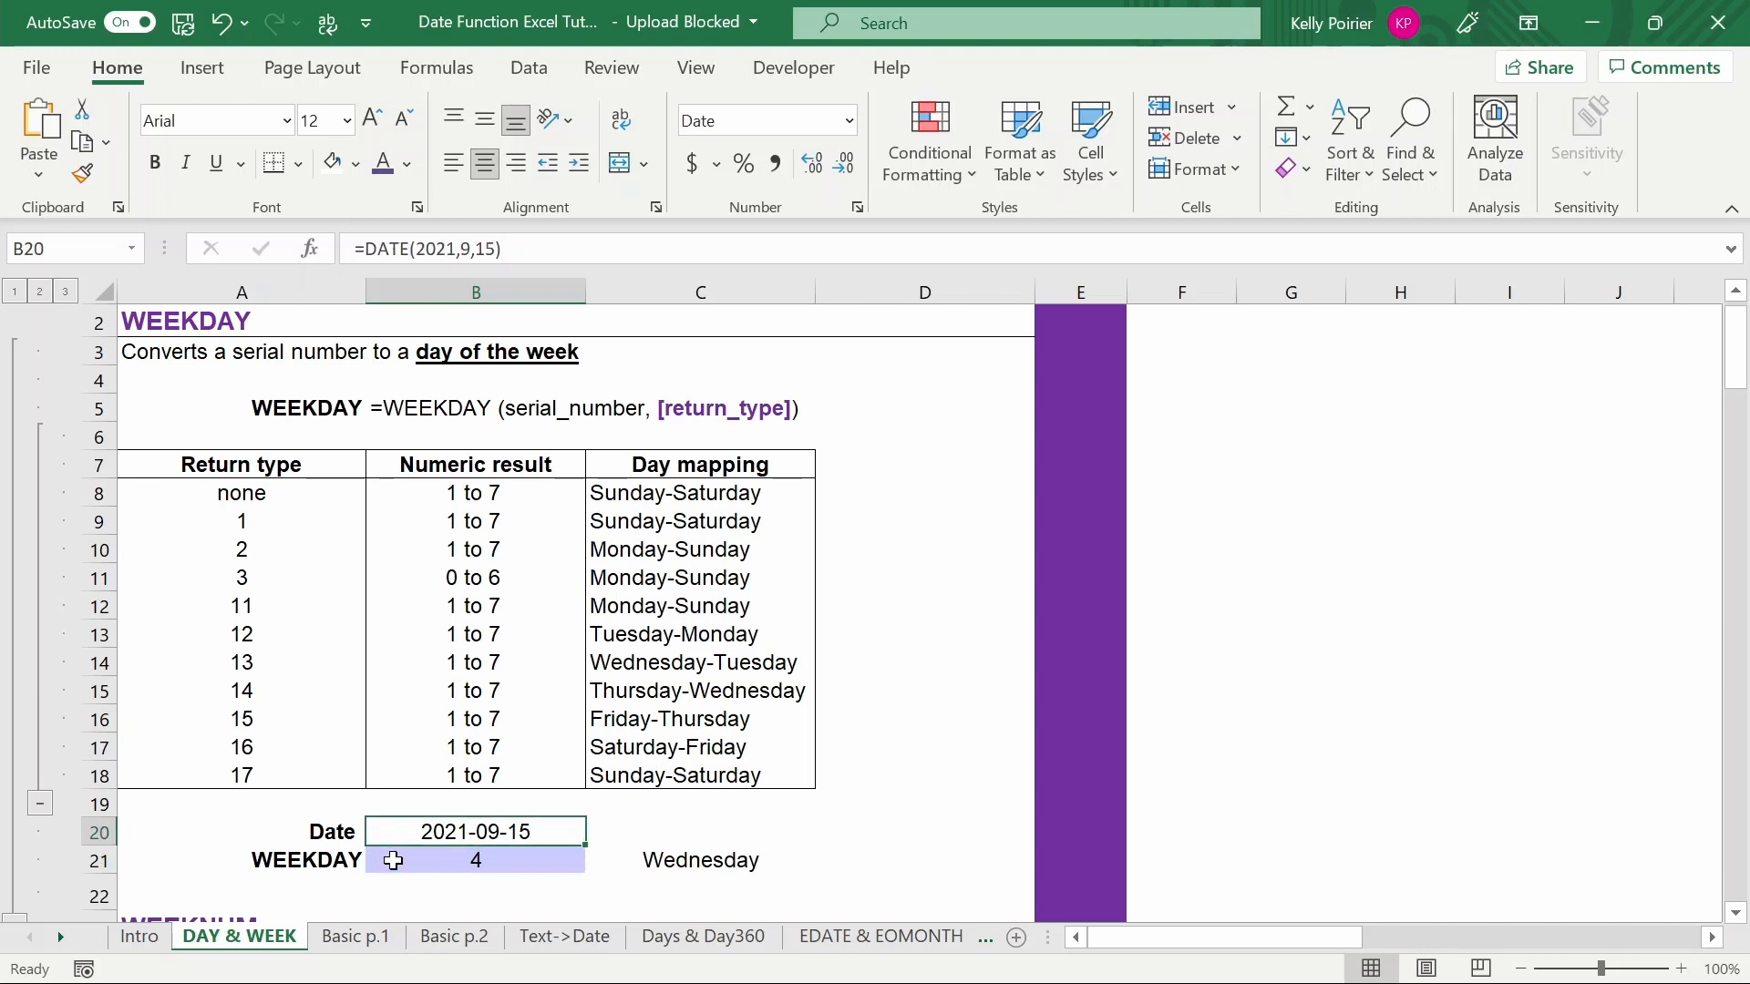
{"action": "key", "text": "F2"}
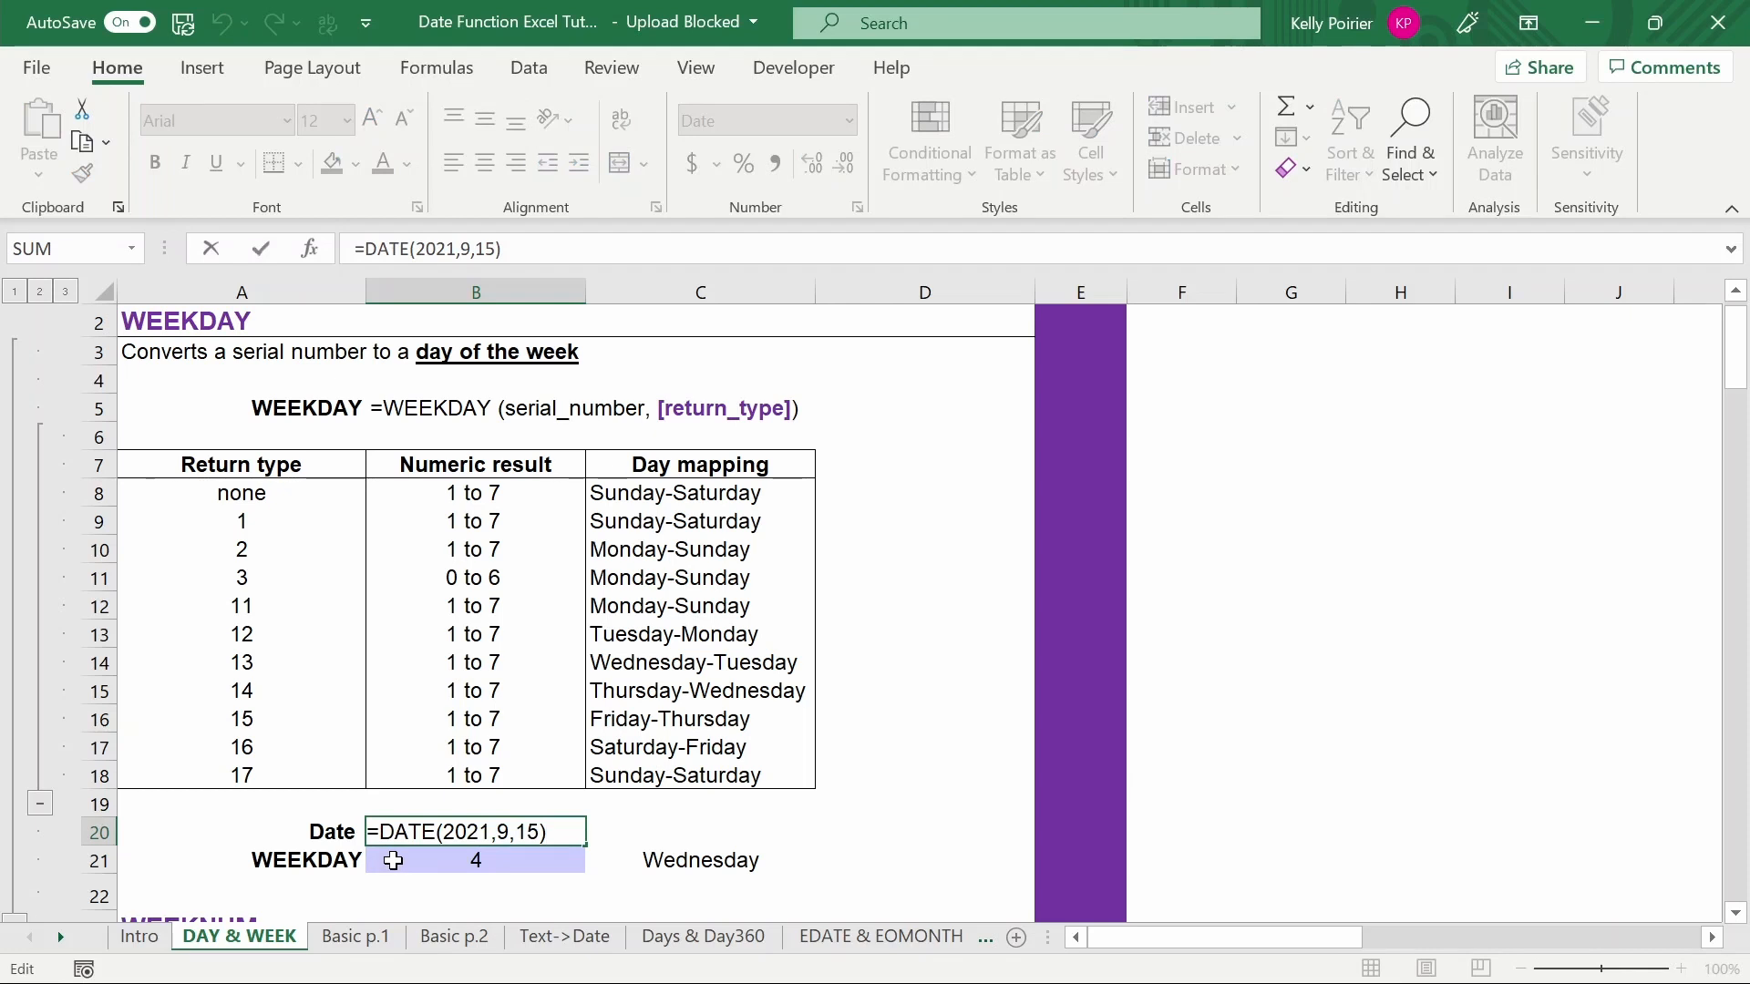
{"action": "key", "text": "Left"}
{"action": "key", "text": "BackSpace"}
{"action": "type", "text": "7"}
{"action": "key", "text": "Return"}
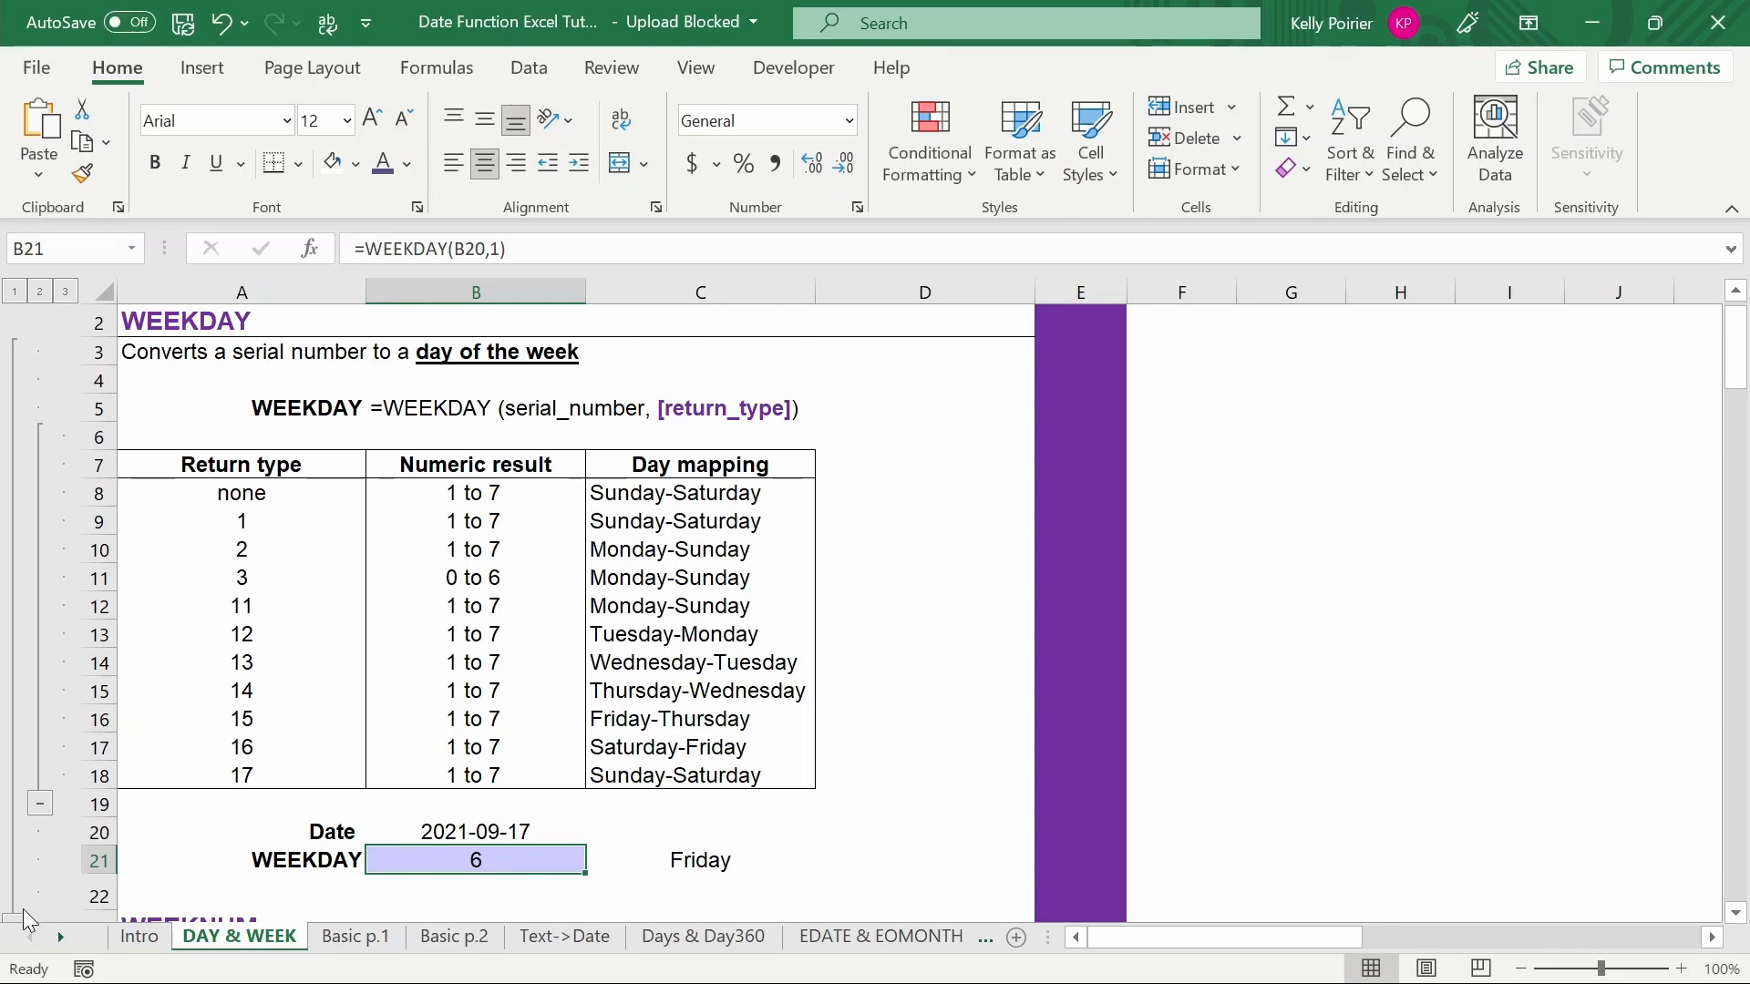
- Collapse the WEEKDAY section's rows to bring the WEEKNUM examples into view
{"action": "left_click", "coordinate": [20, 915]}
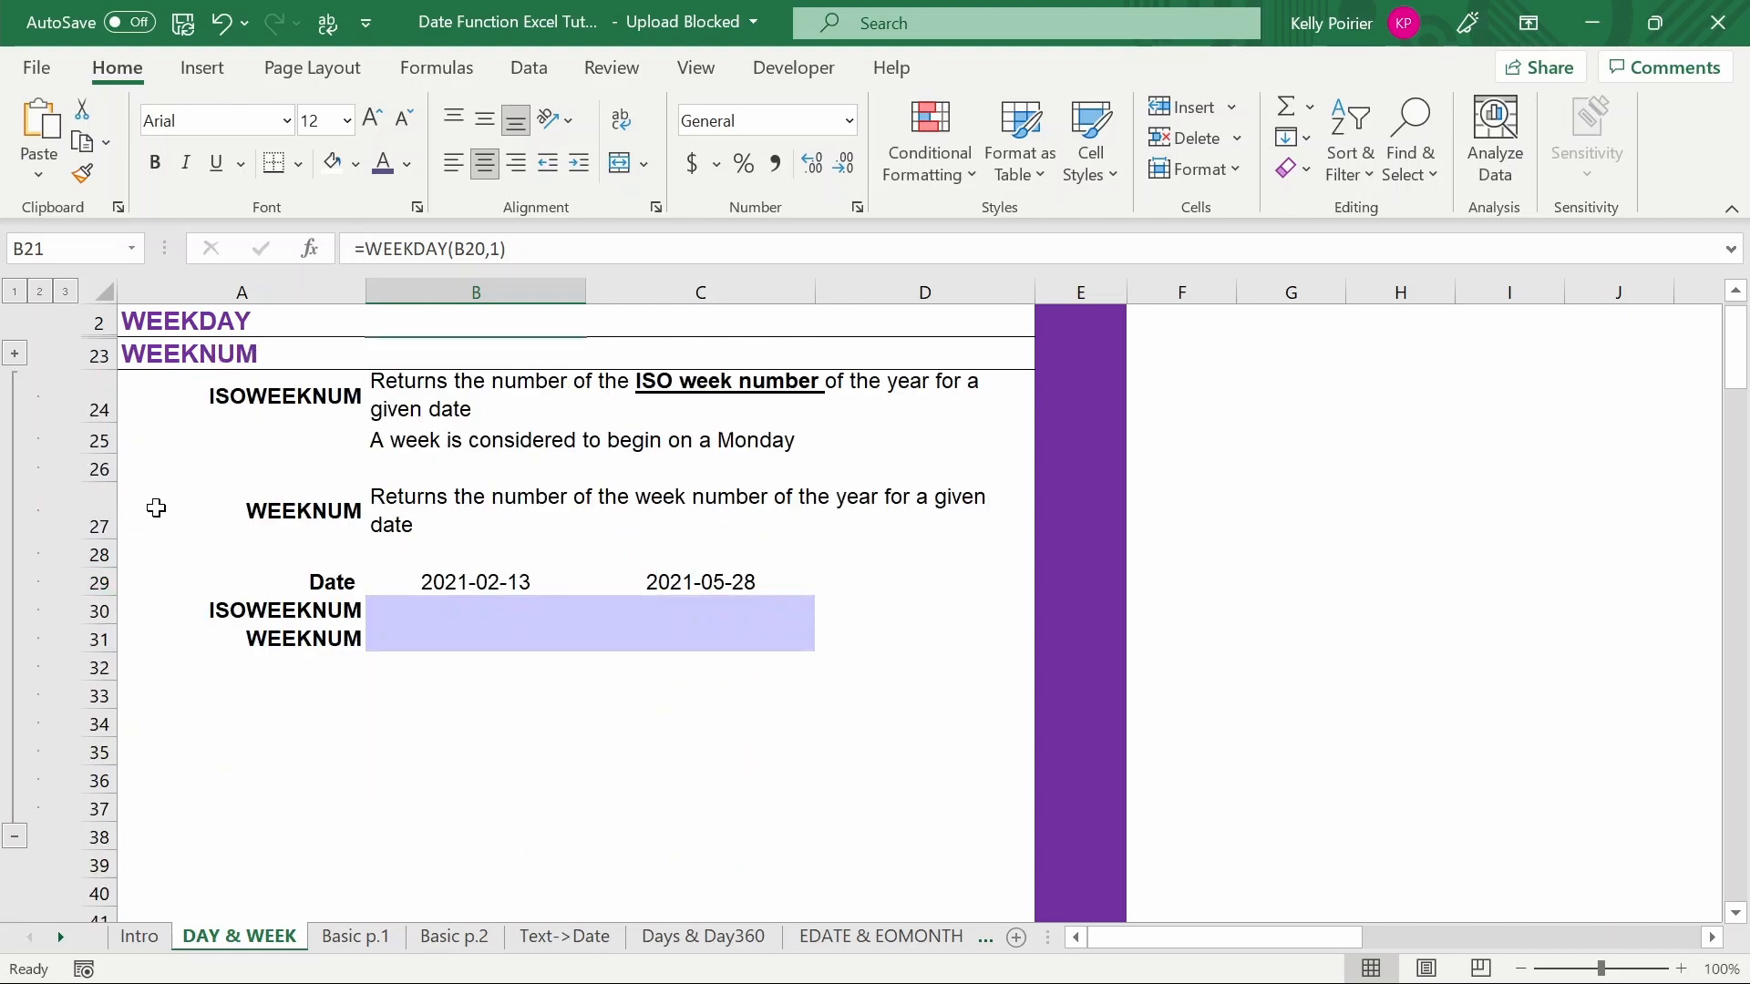
{"action": "scroll", "coordinate": [174, 483], "scroll_direction": "down", "scroll_amount": 1}
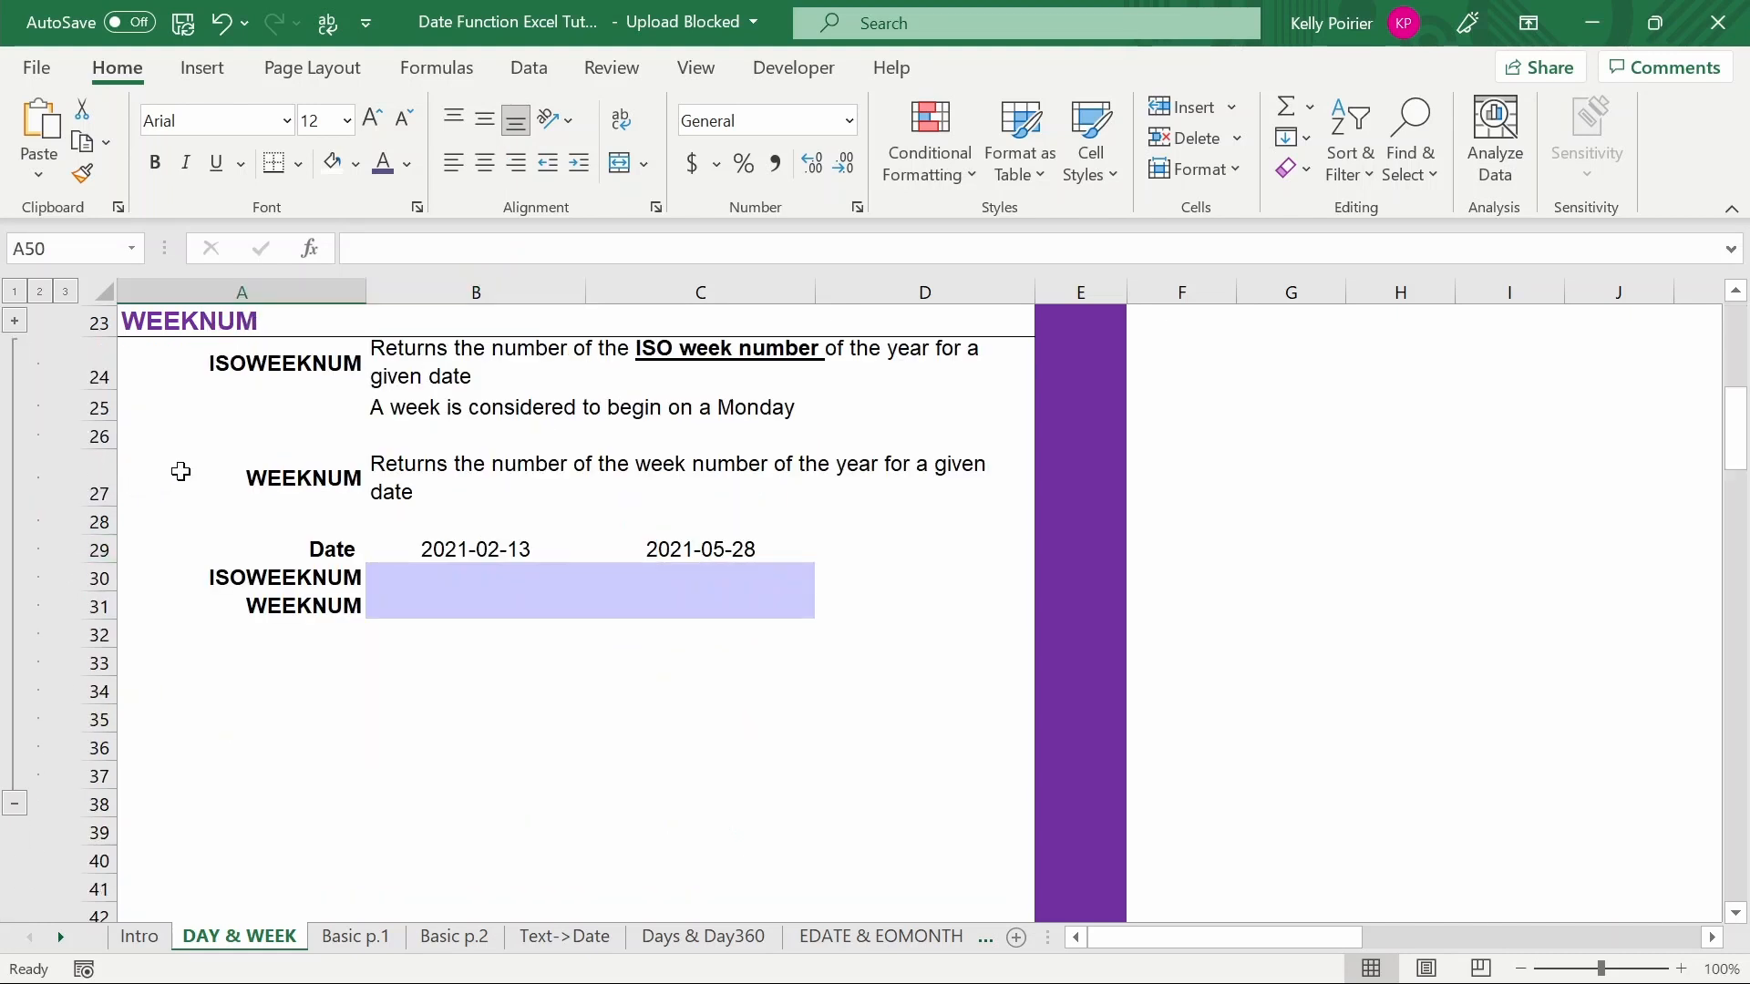
{"action": "left_click", "coordinate": [389, 546]}
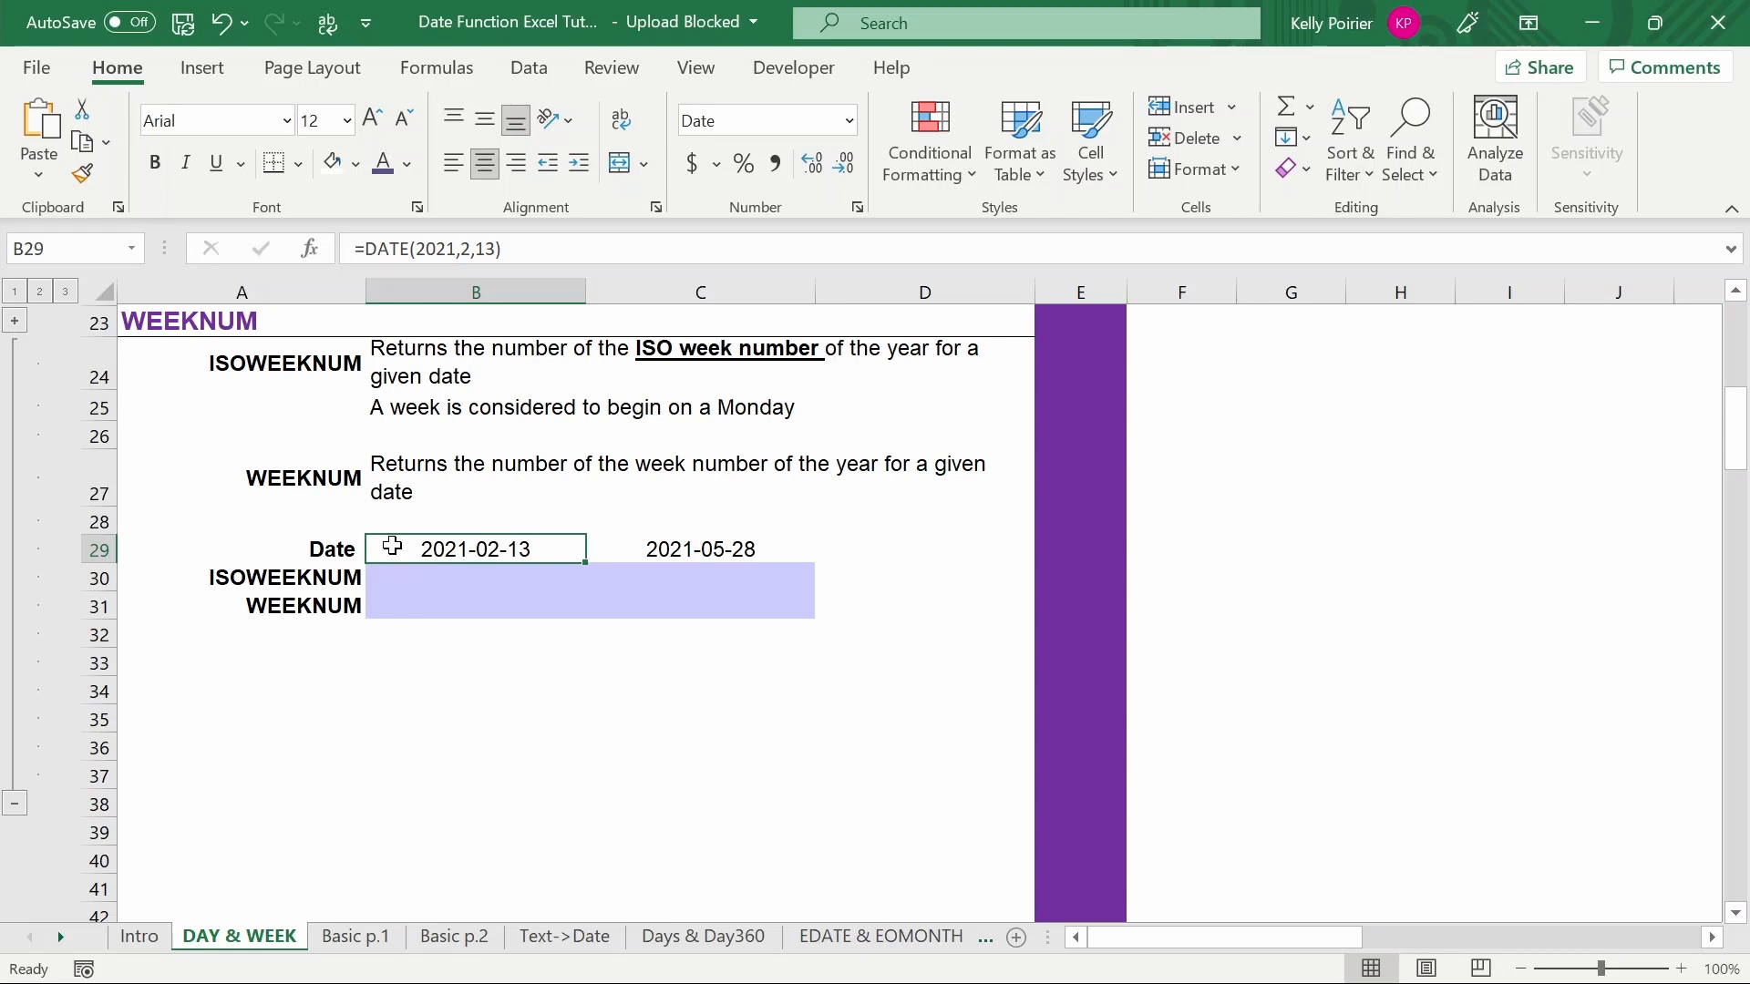
- Enter an ISOWEEKNUM formula referencing the 2021-02-13 date in the ISOWEEKNUM row
{"action": "left_click", "coordinate": [387, 575]}
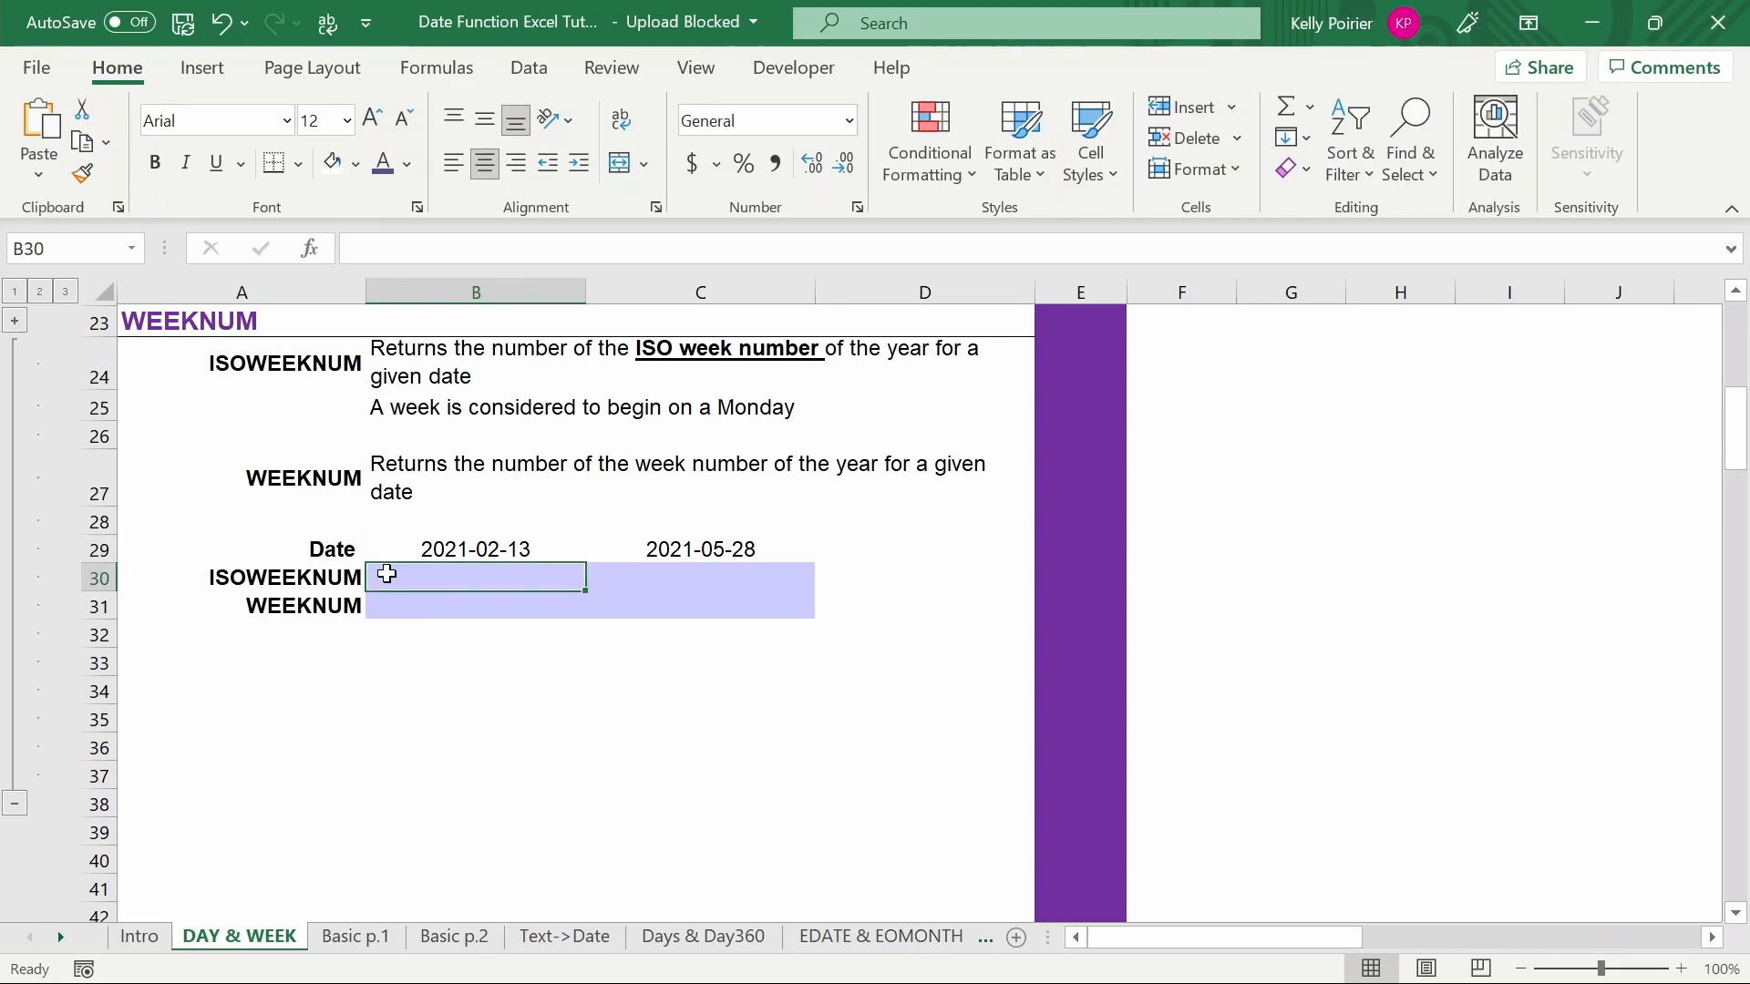
{"action": "type", "text": "=ISOWEEK"}
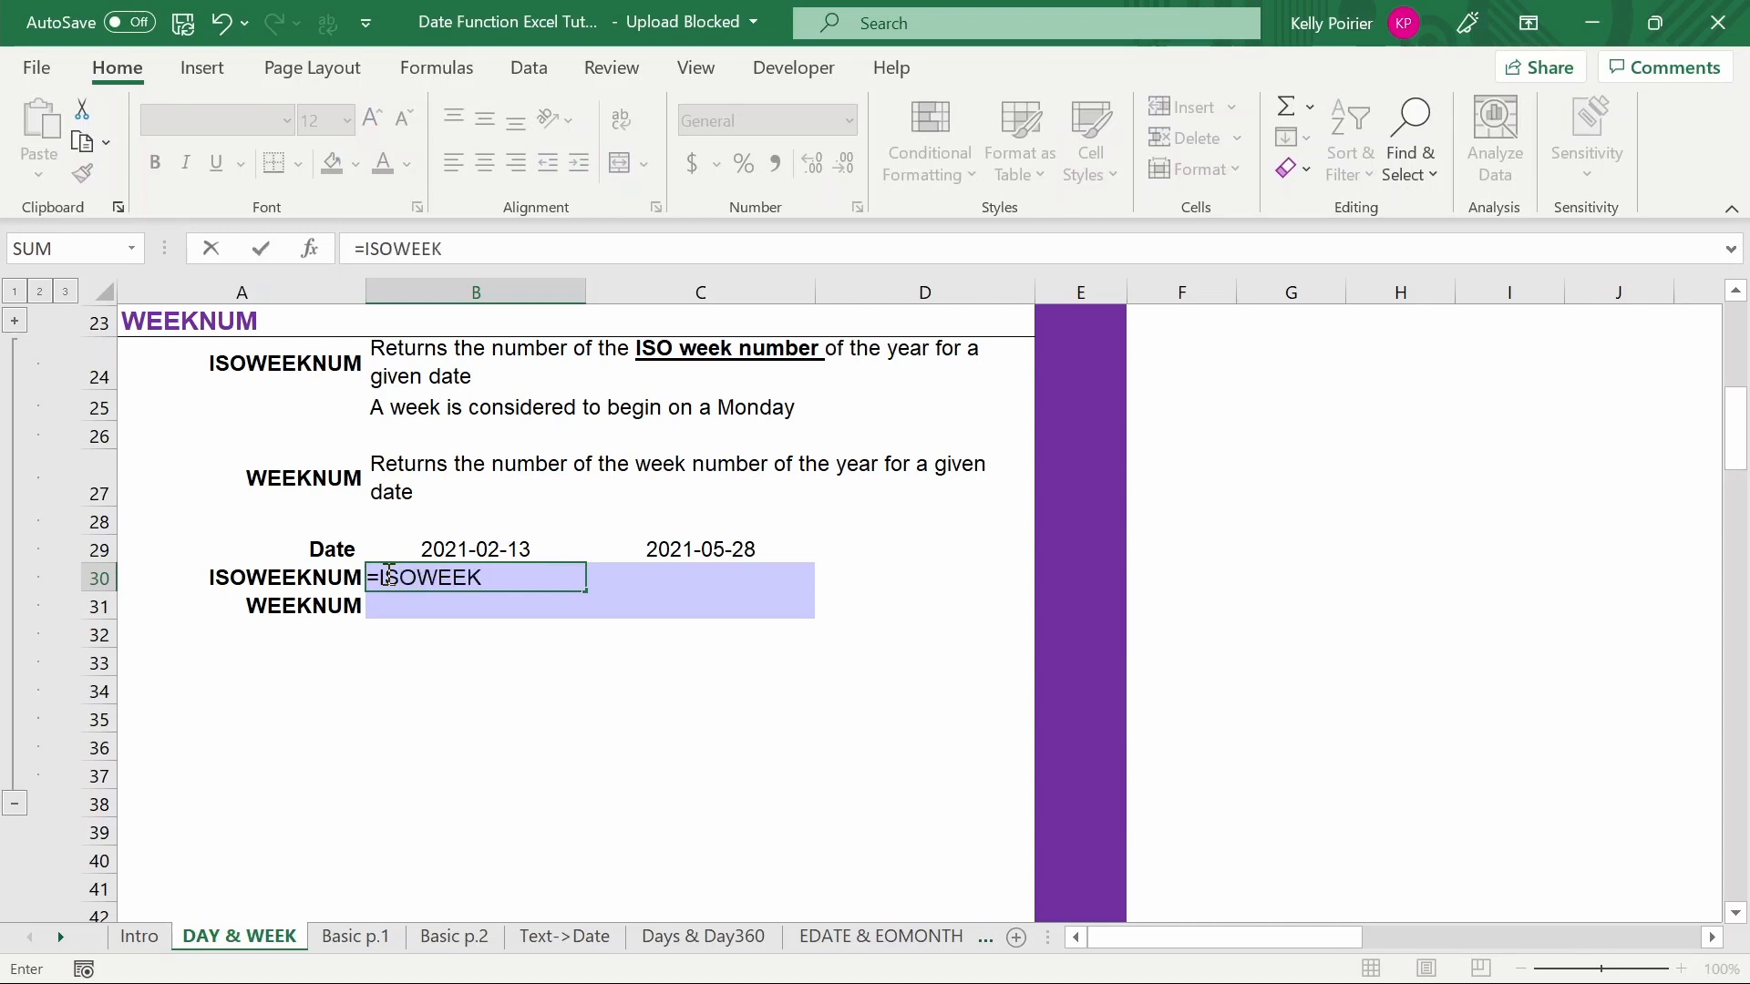
{"action": "key", "text": "Tab"}
{"action": "key", "text": "Up"}
{"action": "type", "text": ")"}
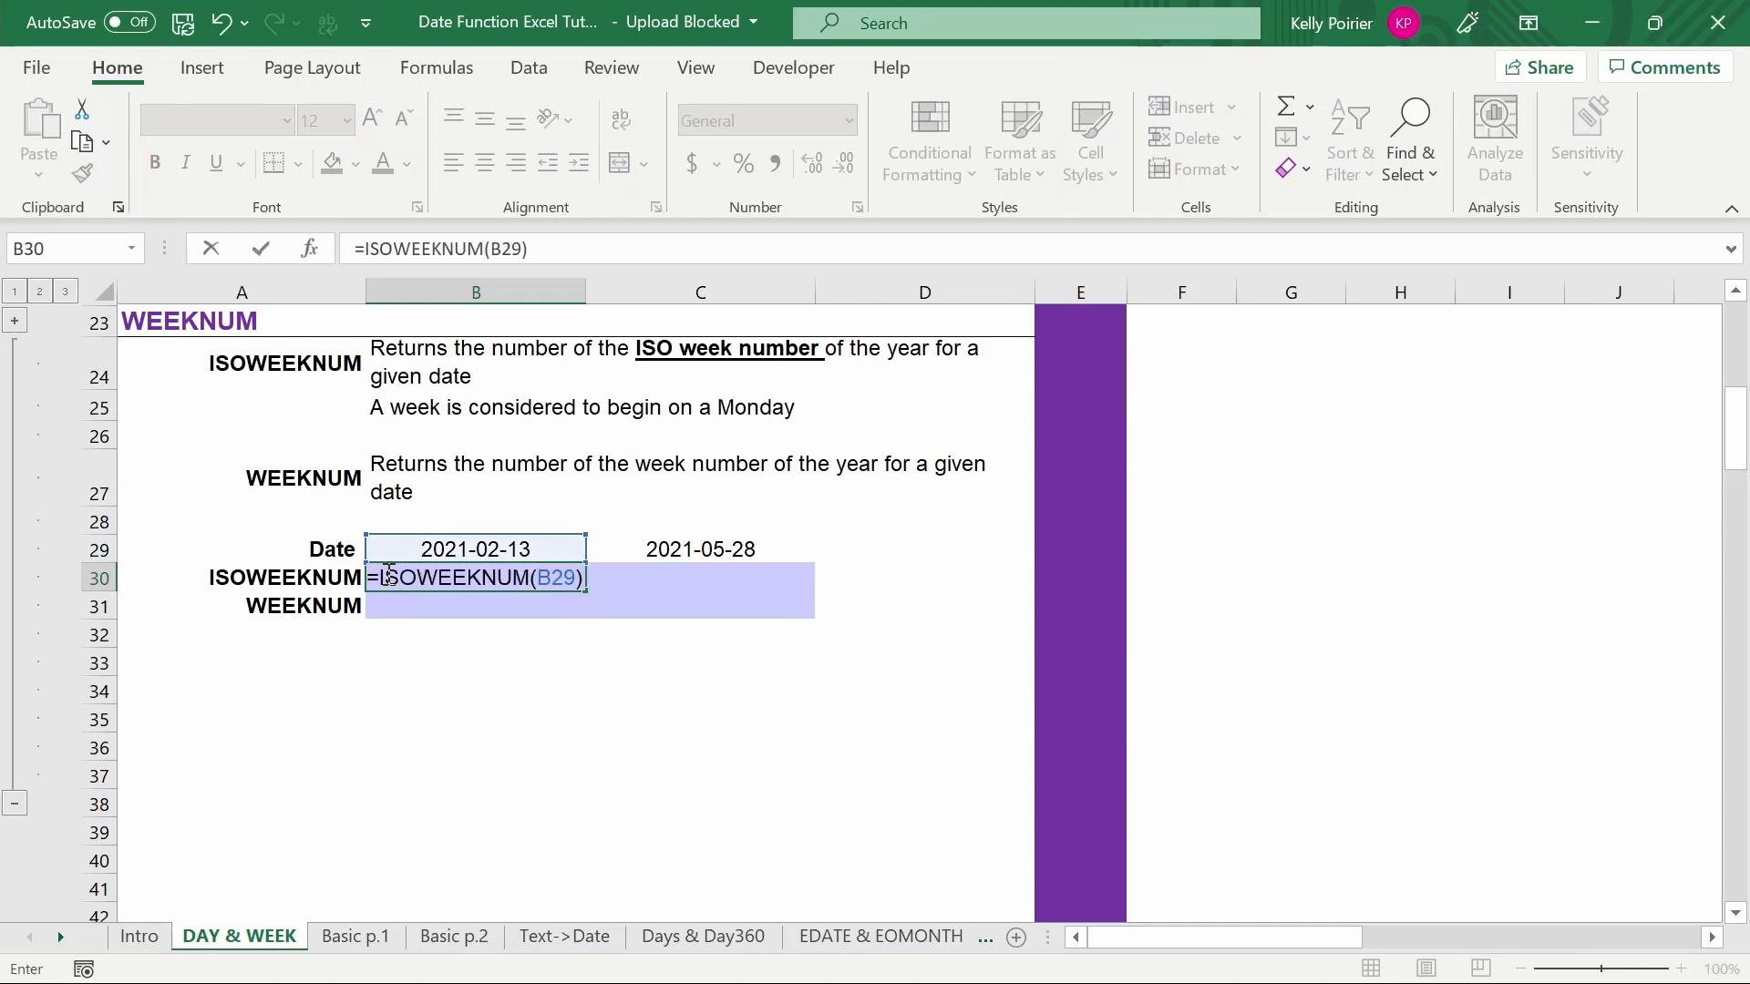
{"action": "key", "text": "Return"}
{"action": "left_click", "coordinate": [387, 574]}
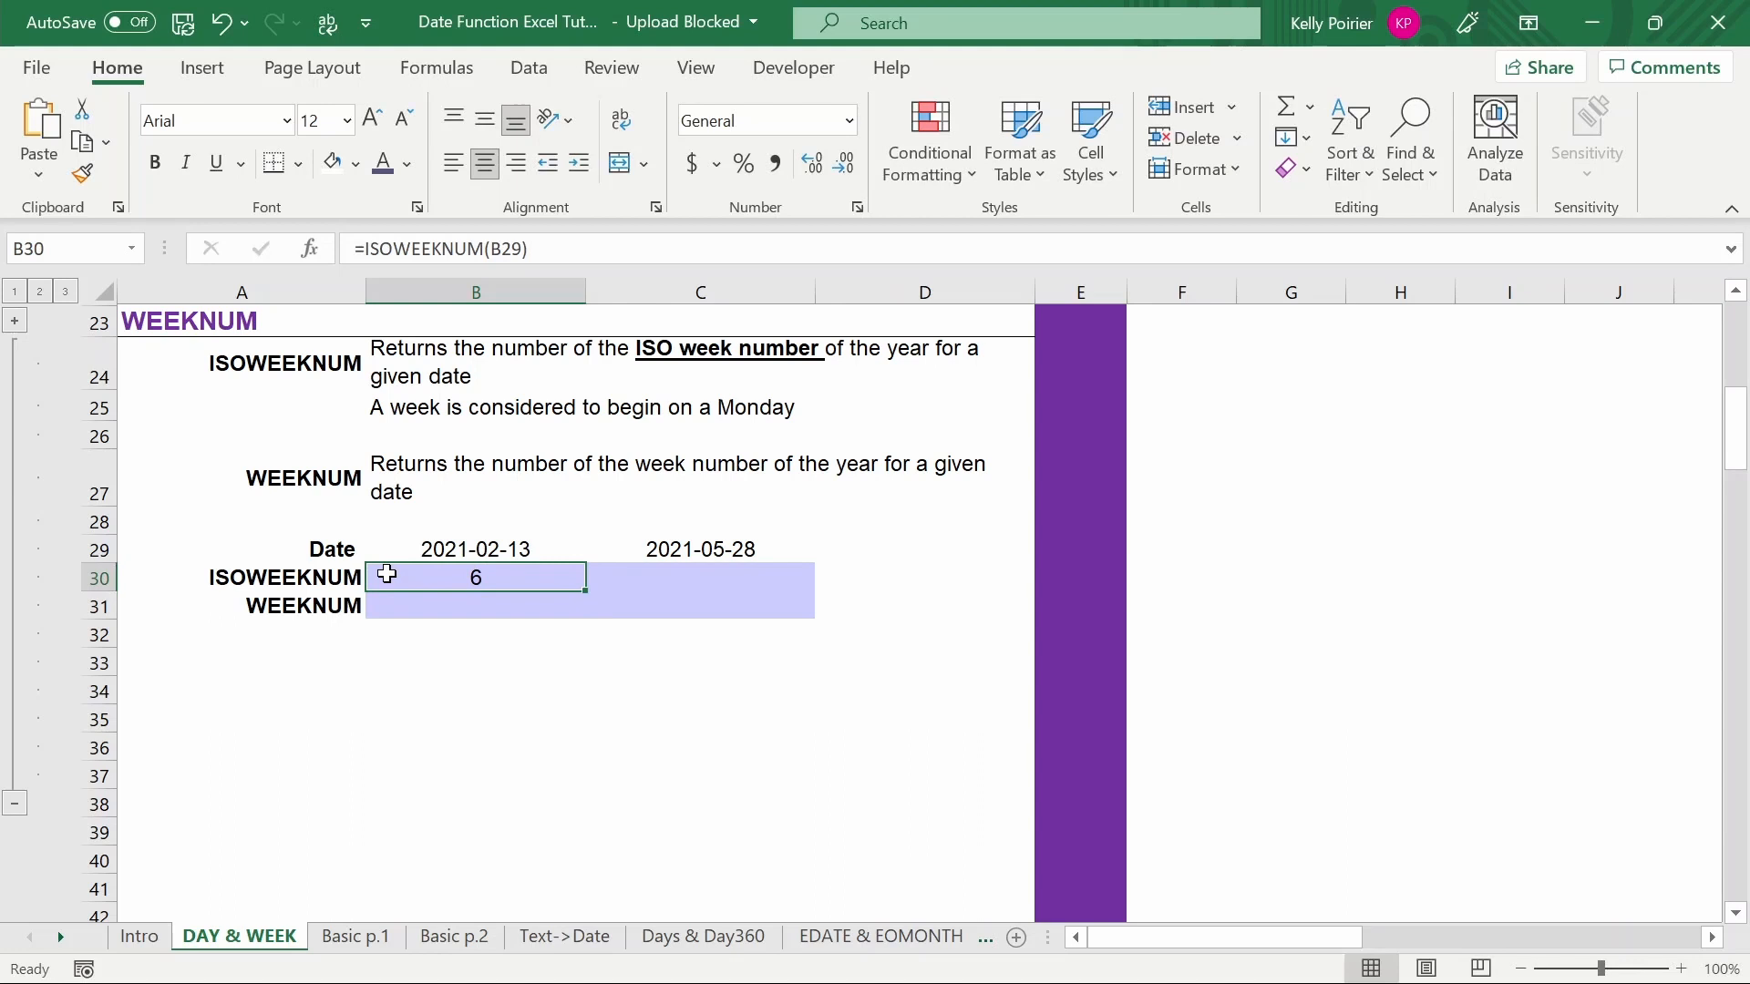
- Enter a WEEKNUM formula for the 2021-02-13 date with return type 2 in the WEEKNUM row
{"action": "key", "text": "Down"}
{"action": "type", "text": "=WE"}
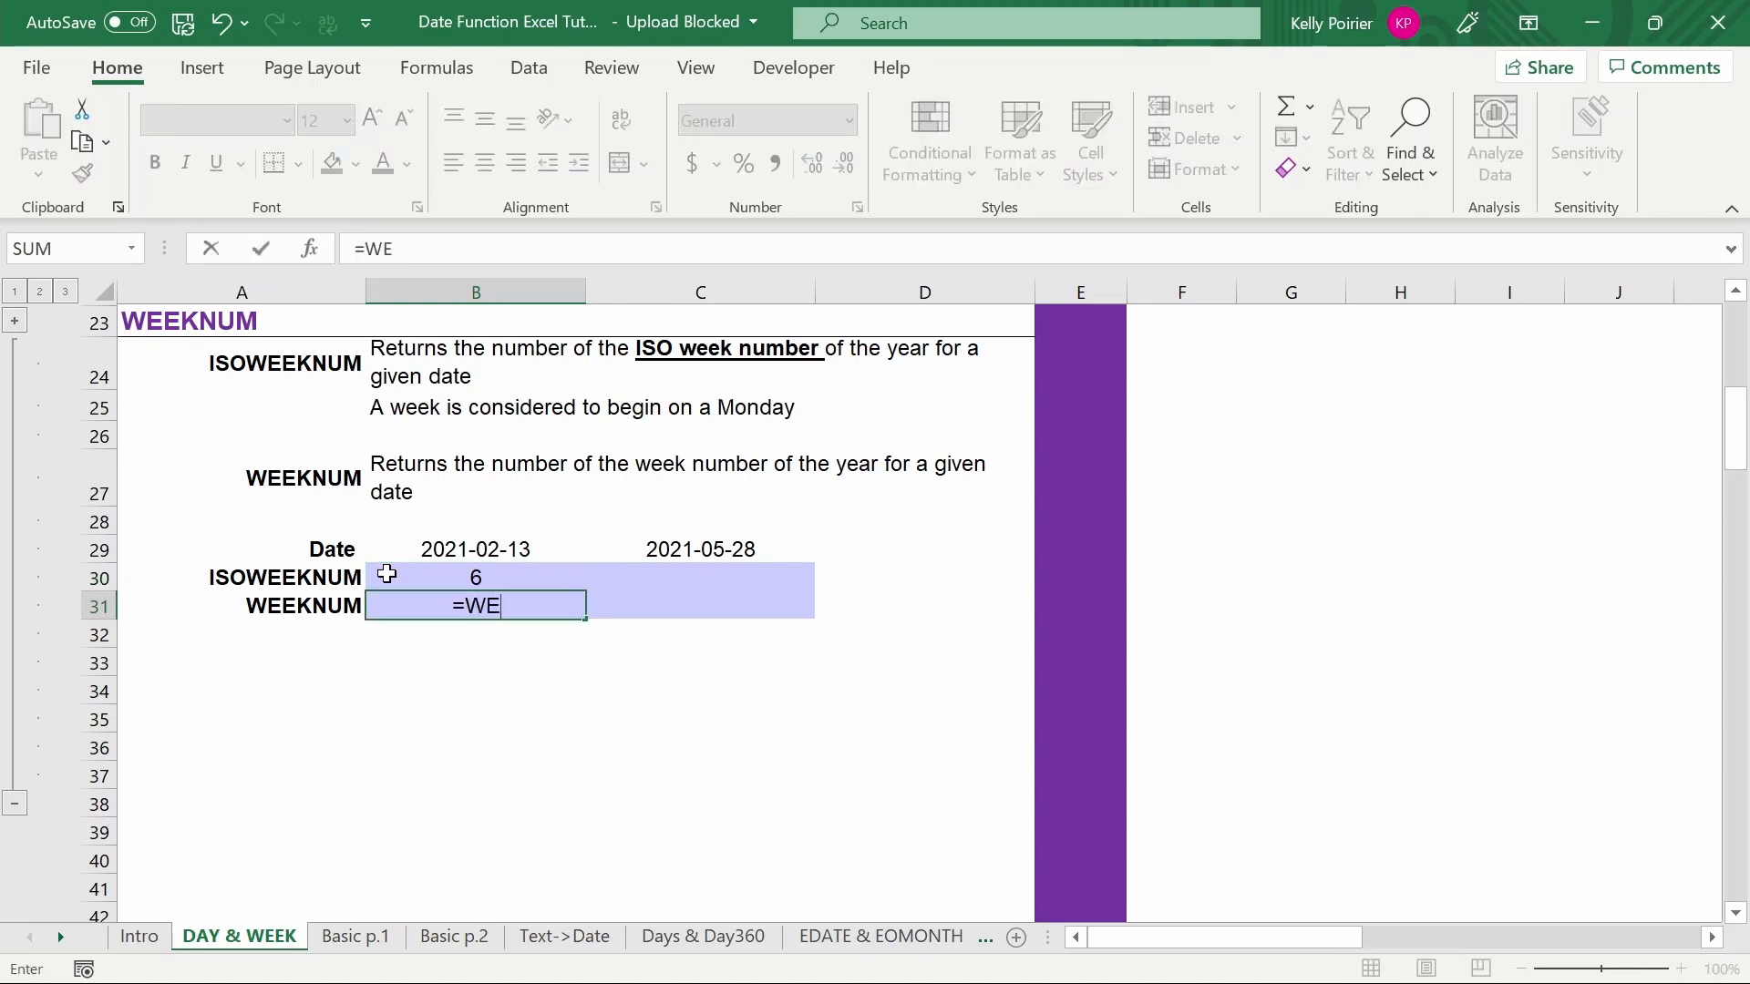
{"action": "type", "text": "EKNUM("}
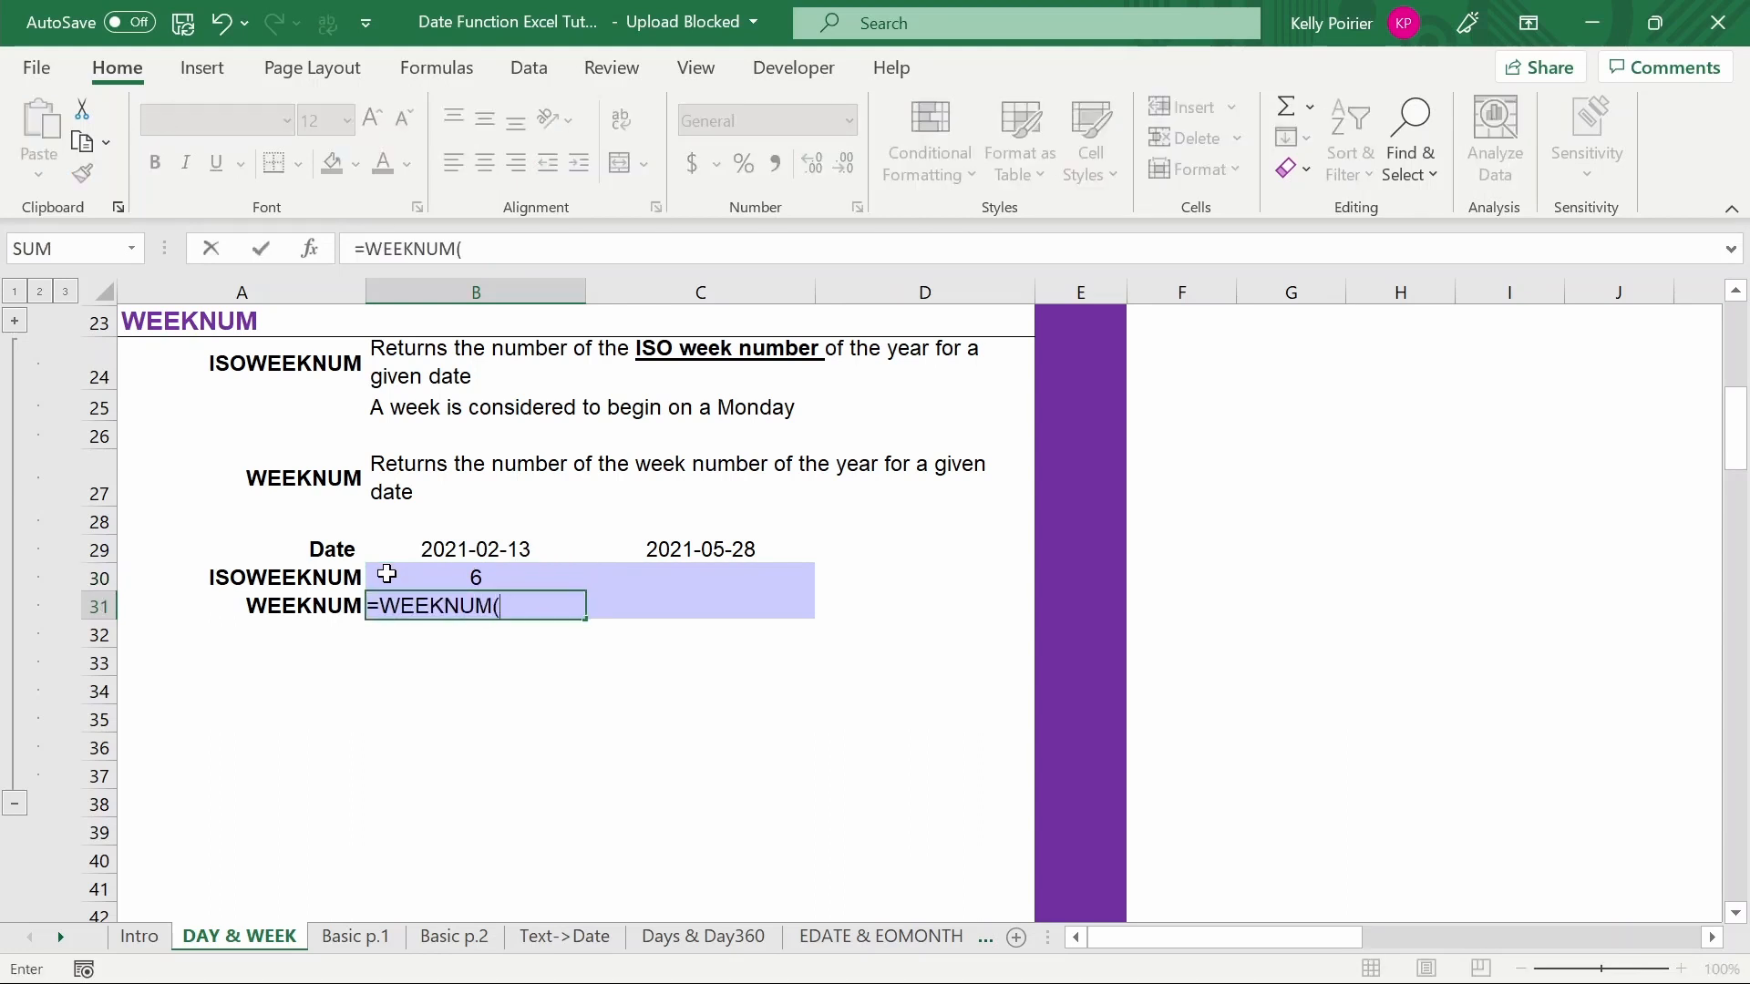
{"action": "key", "text": "Up"}
{"action": "key", "text": "Up"}
{"action": "type", "text": ","}
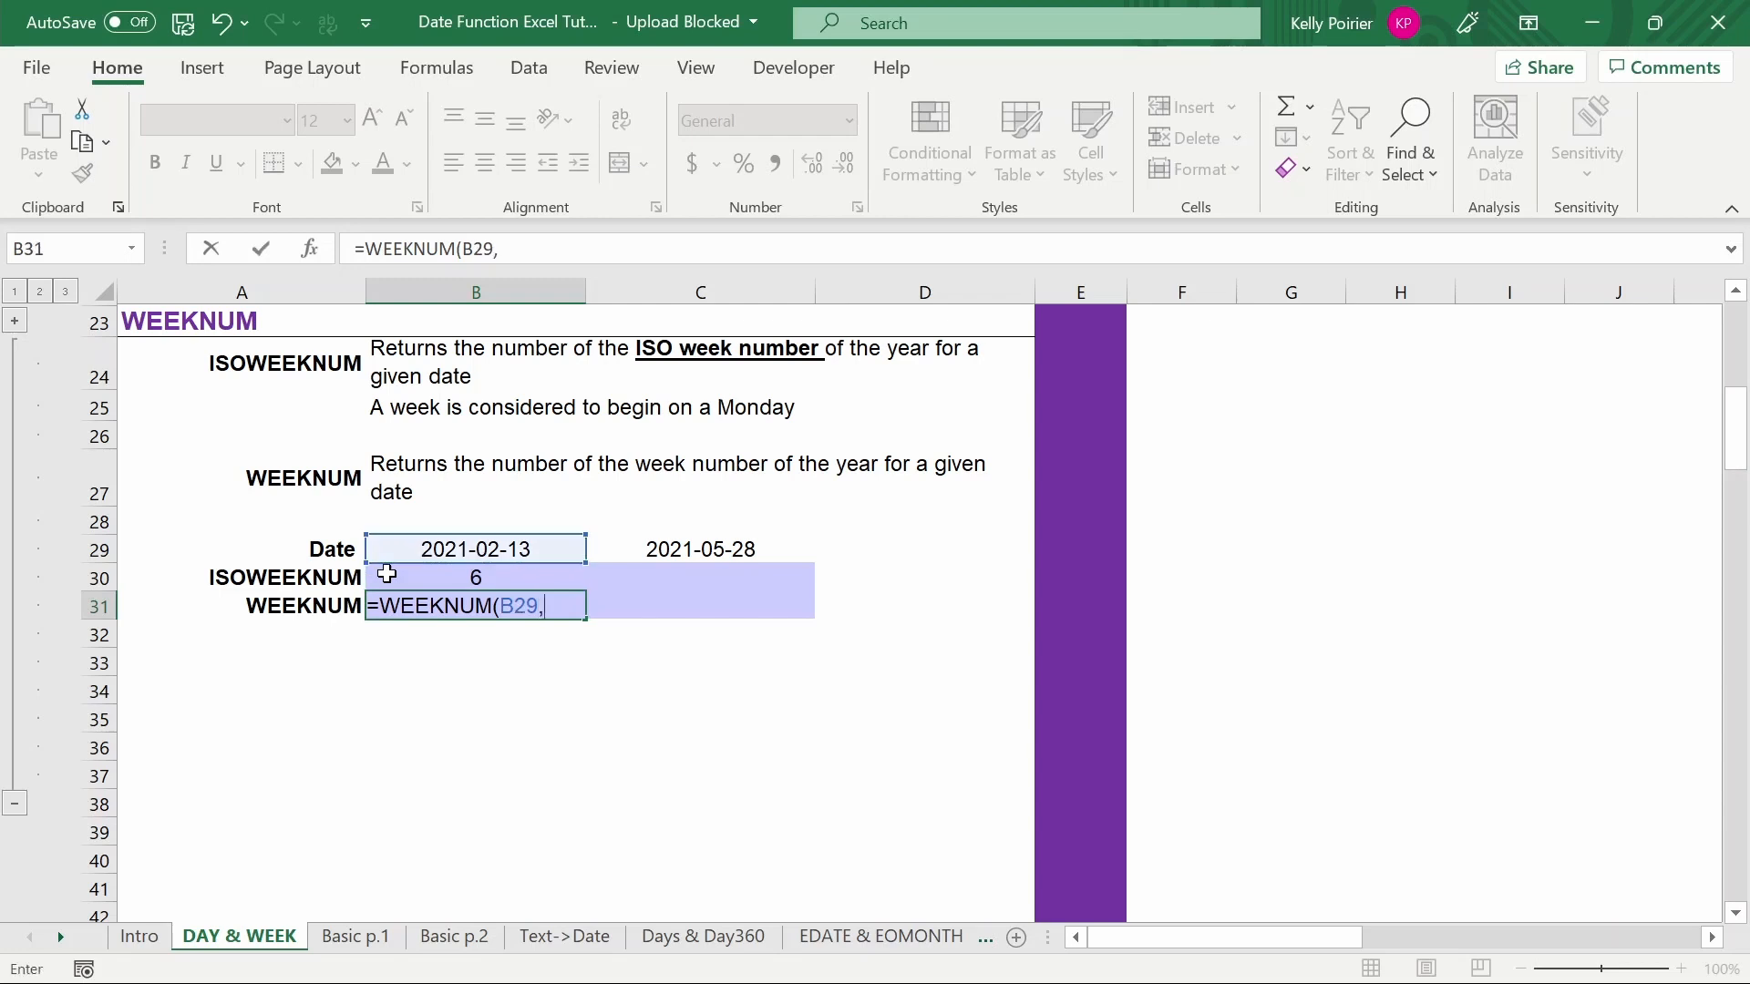
{"action": "type", "text": "2)"}
{"action": "key", "text": "Return"}
{"action": "key", "text": "Up"}
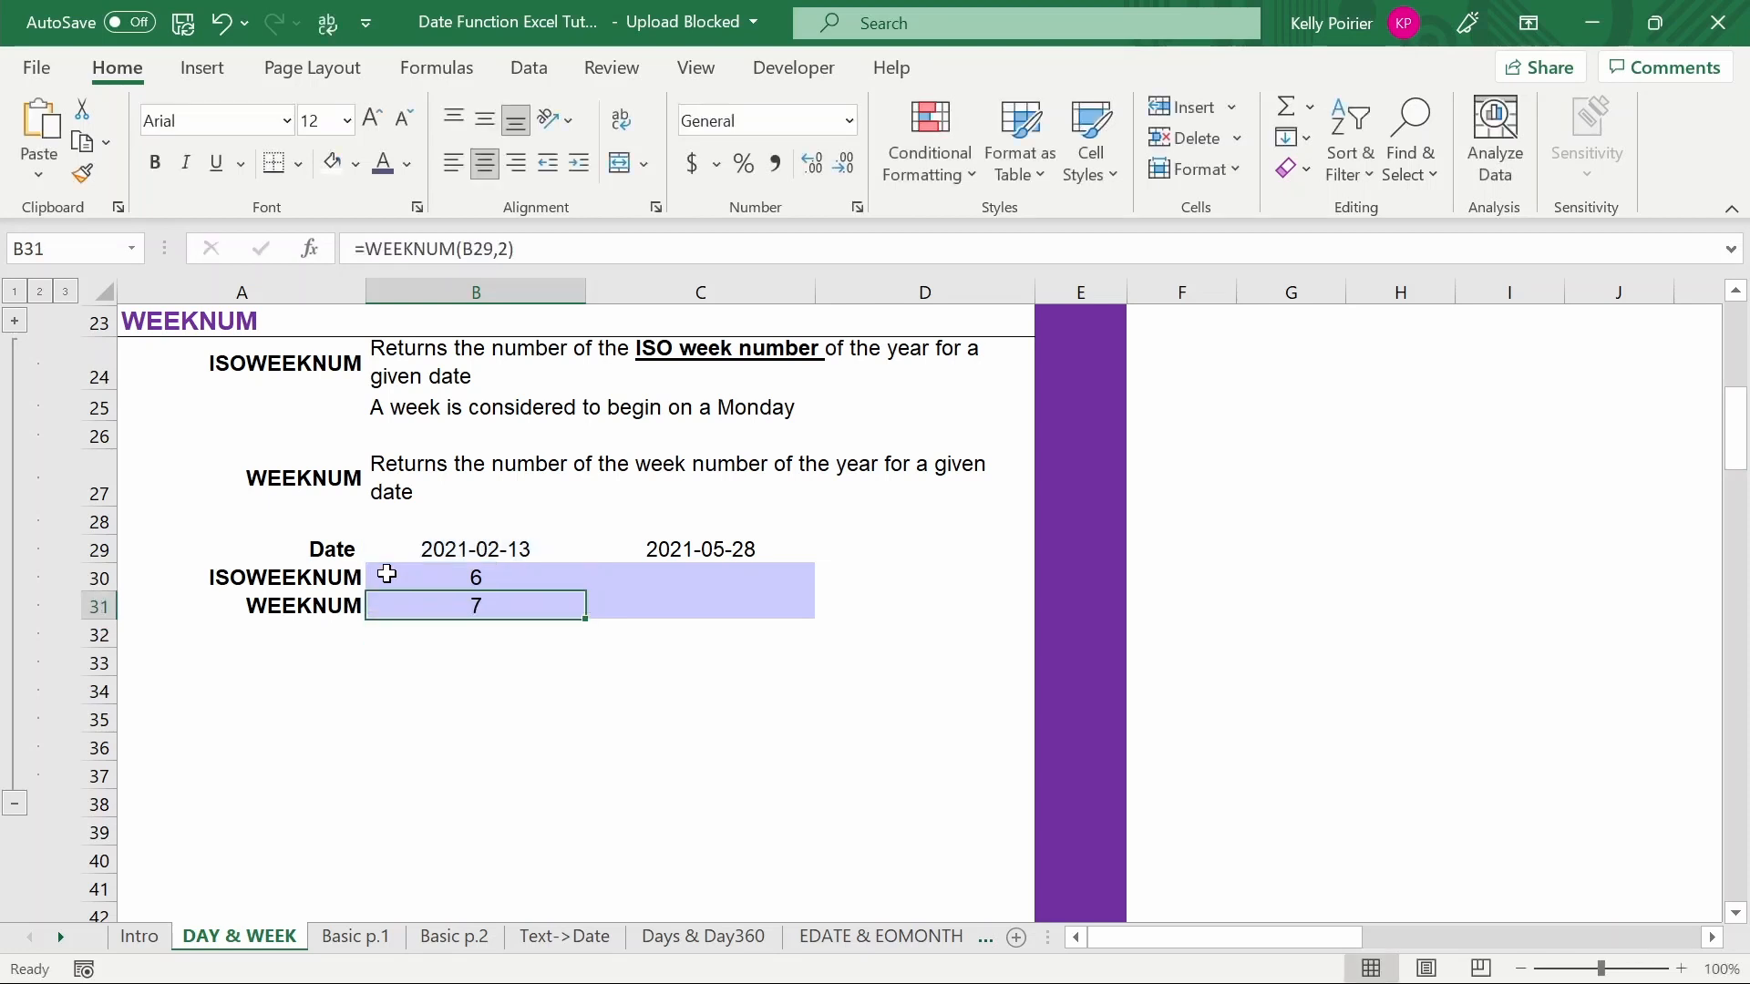
- Open the Calendar sheet and select the week 6 row of the ISO calendar table
{"action": "left_click", "coordinate": [348, 939]}
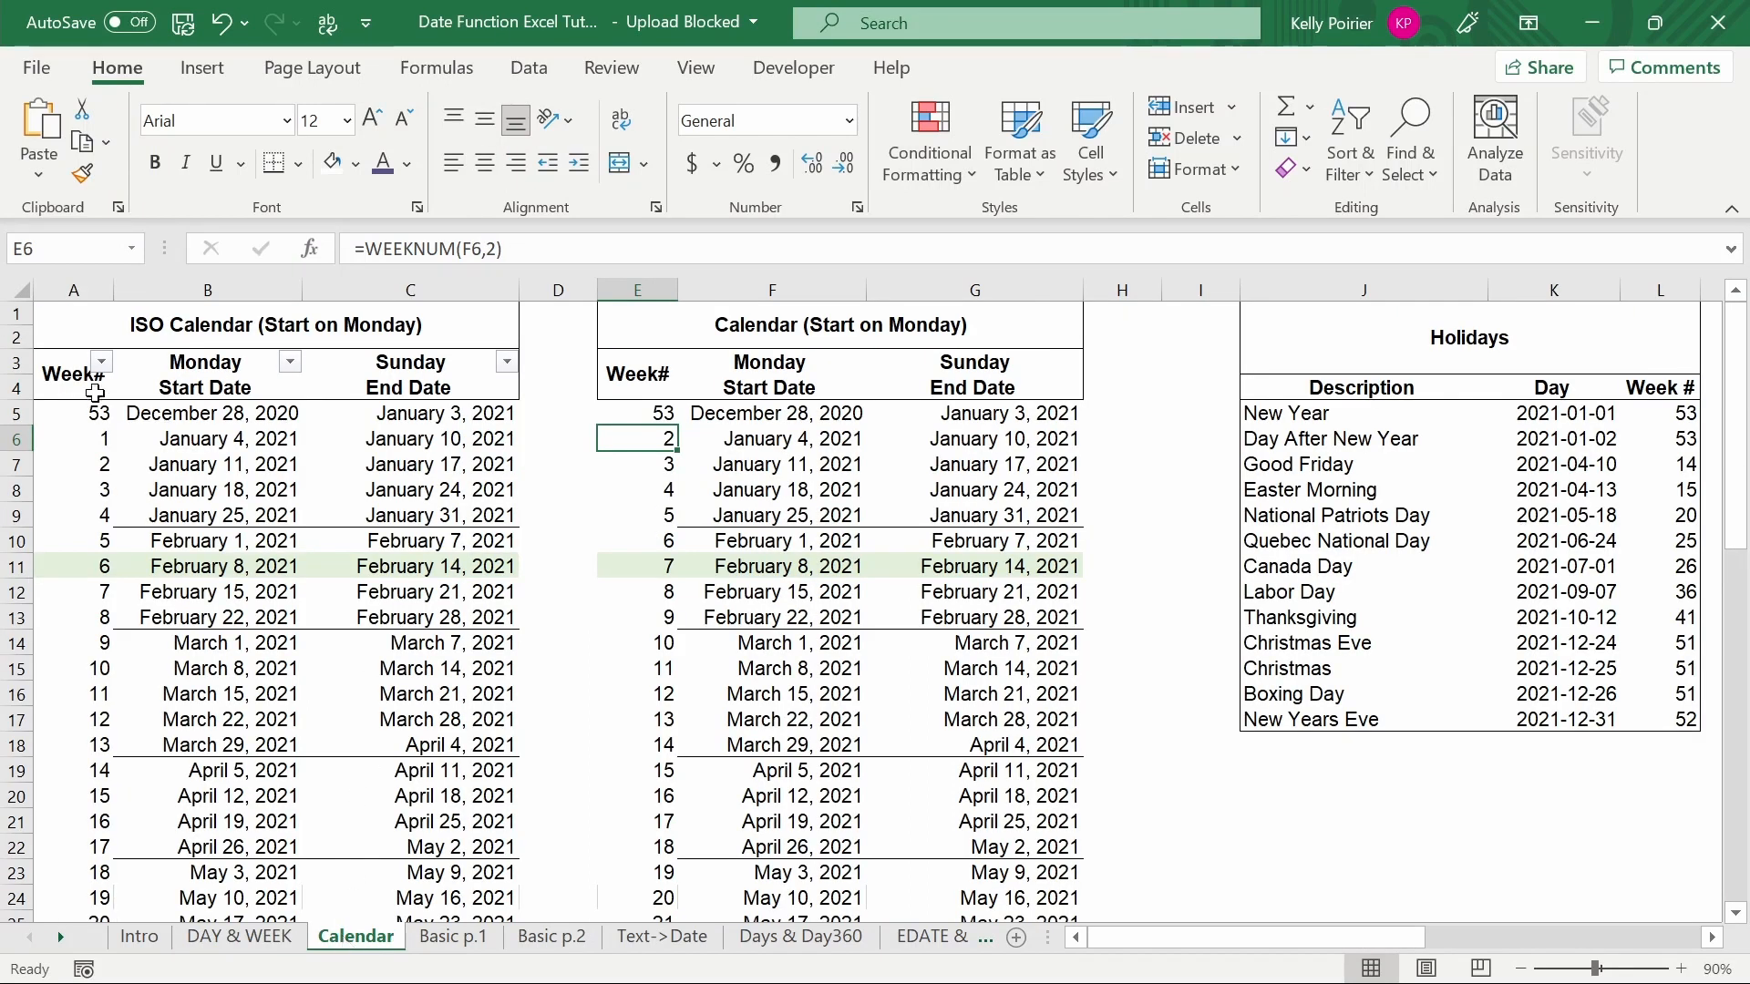
{"action": "left_click", "coordinate": [69, 335]}
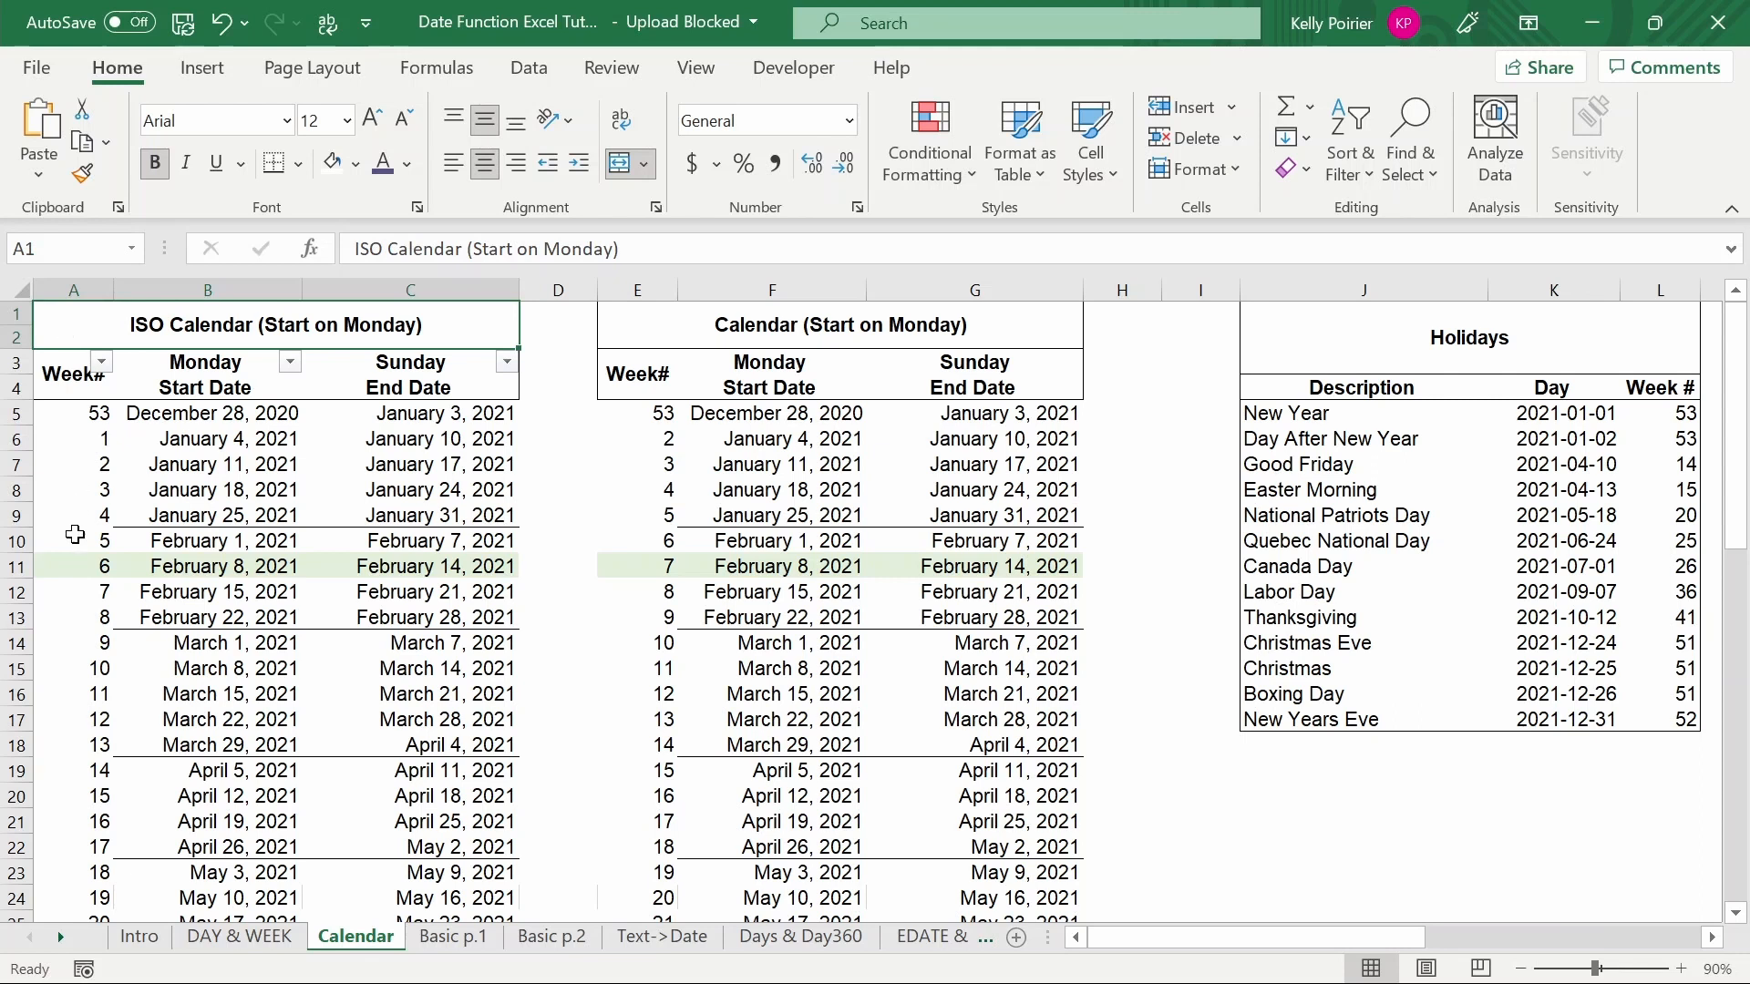
{"action": "left_click", "coordinate": [78, 566]}
{"action": "key", "text": "shift+Right"}
{"action": "key", "text": "shift+Right"}
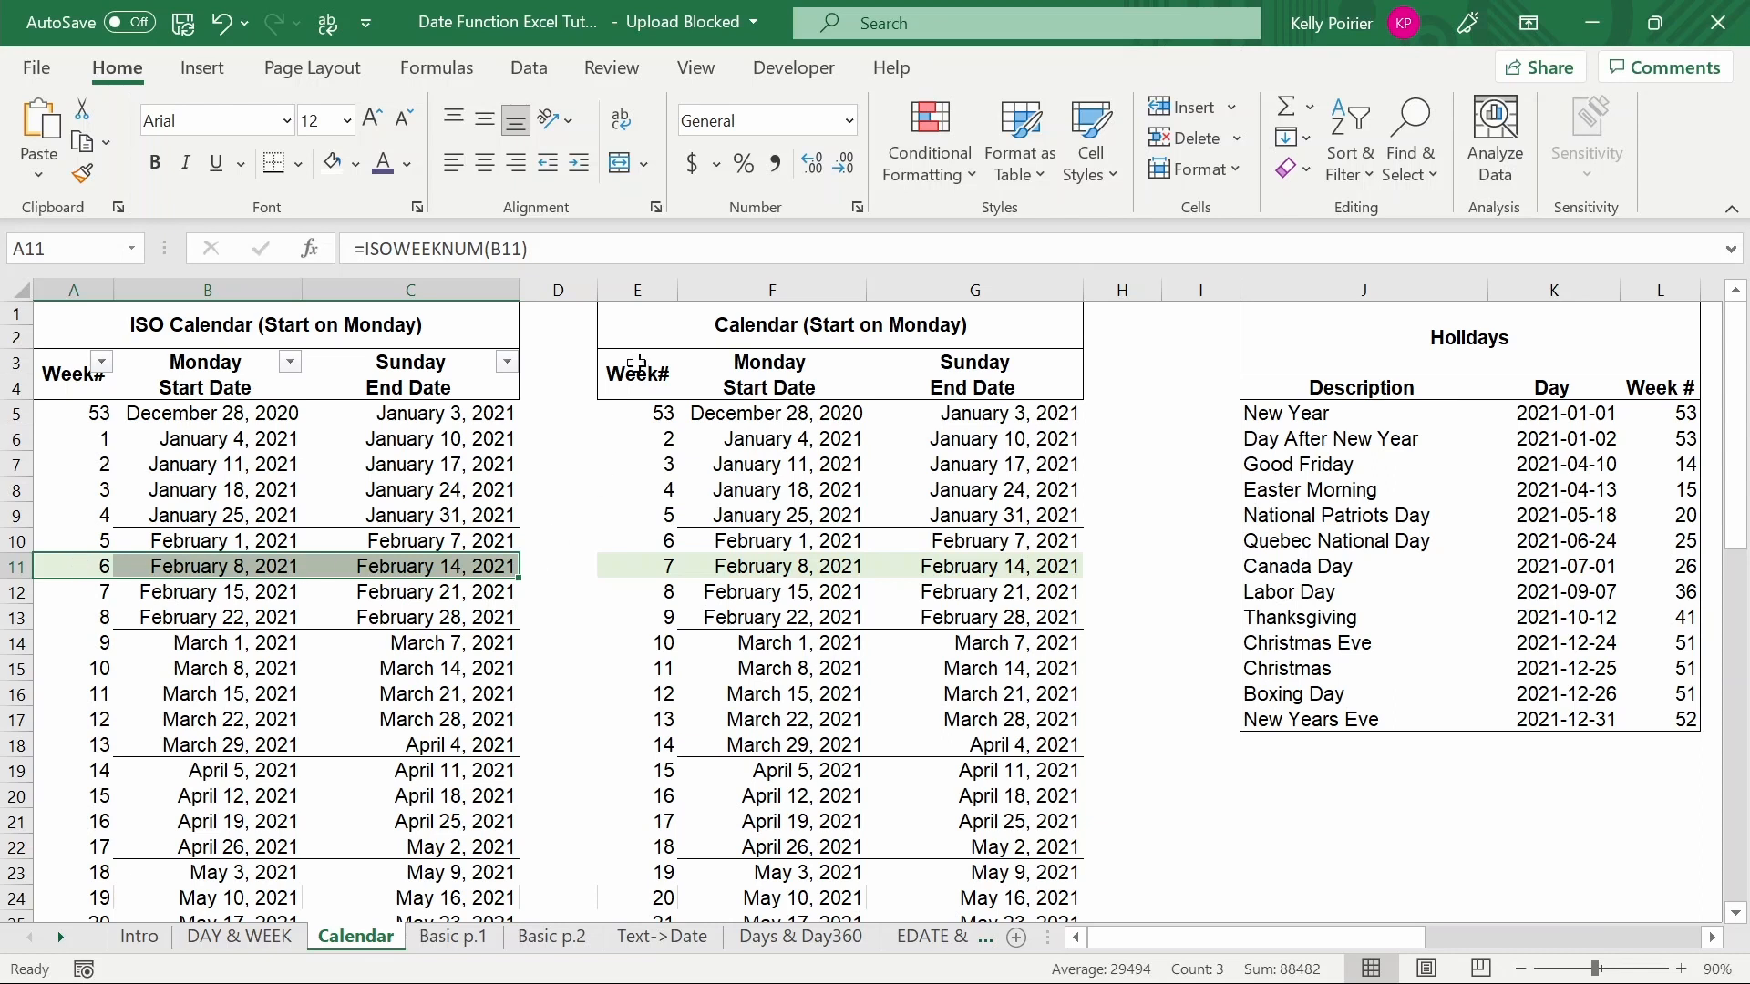
- Select the week 7 row of the standard Monday-start calendar table and inspect its first weeks' numbers
{"action": "left_click", "coordinate": [627, 323]}
{"action": "left_click", "coordinate": [630, 565]}
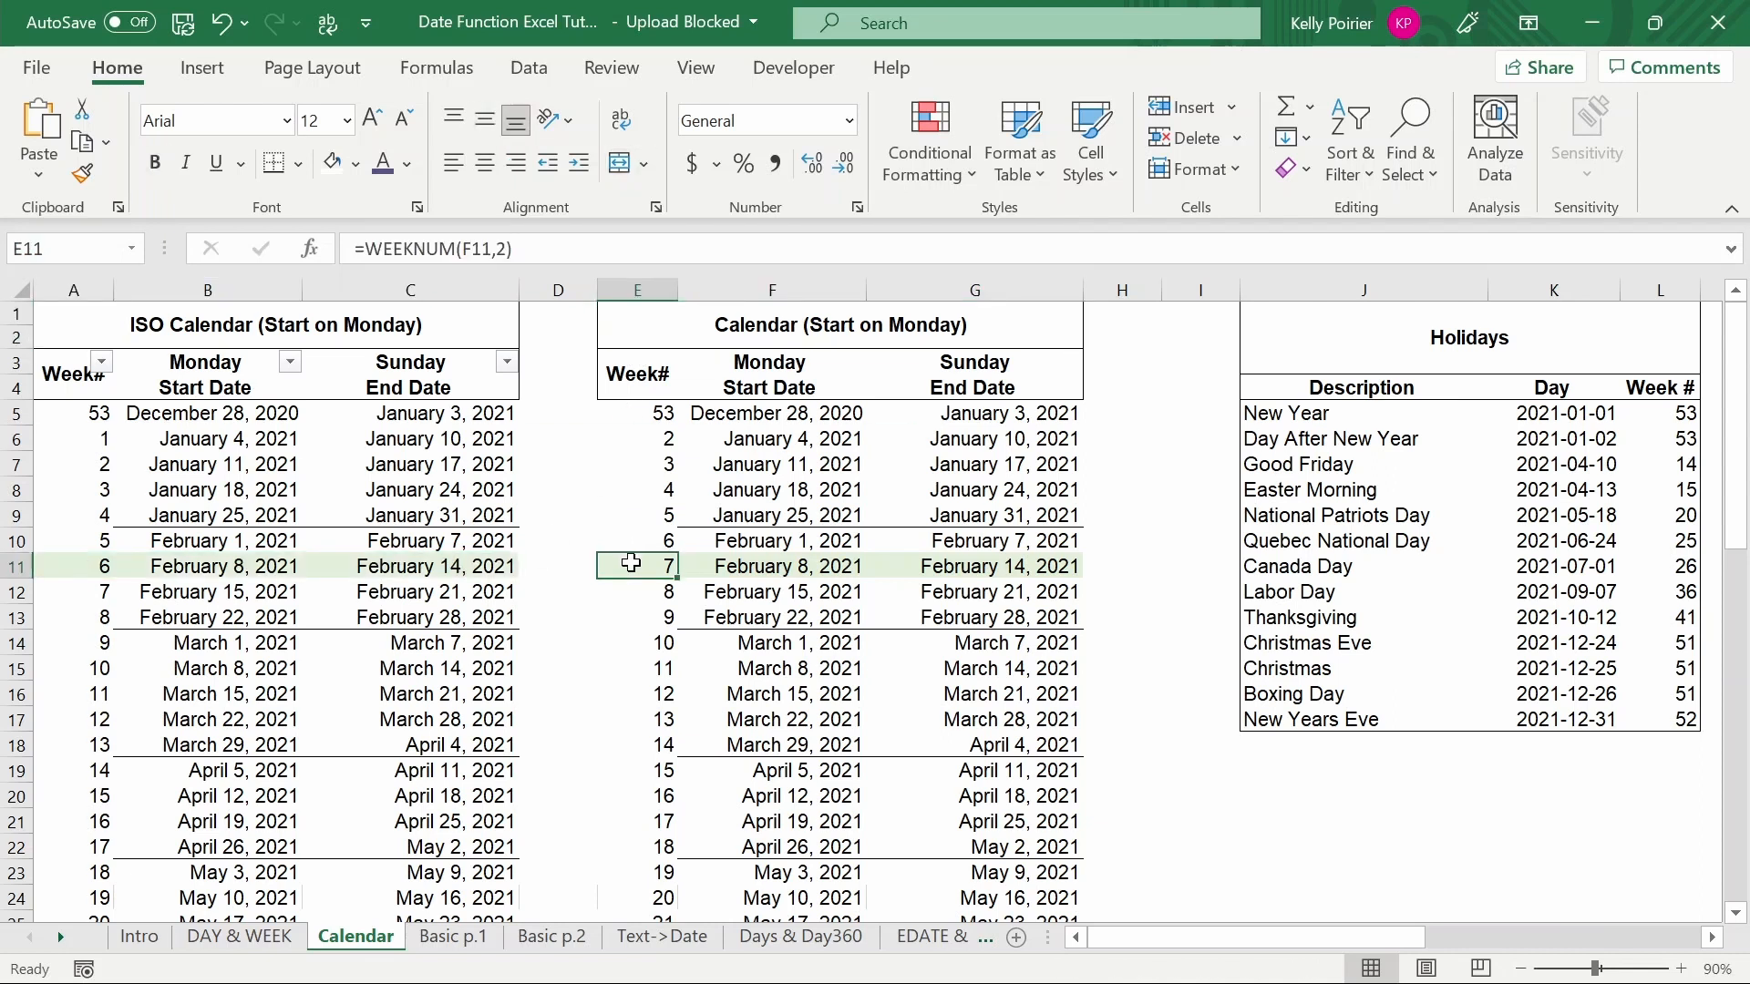
{"action": "key", "text": "shift+Right"}
{"action": "key", "text": "shift+Right"}
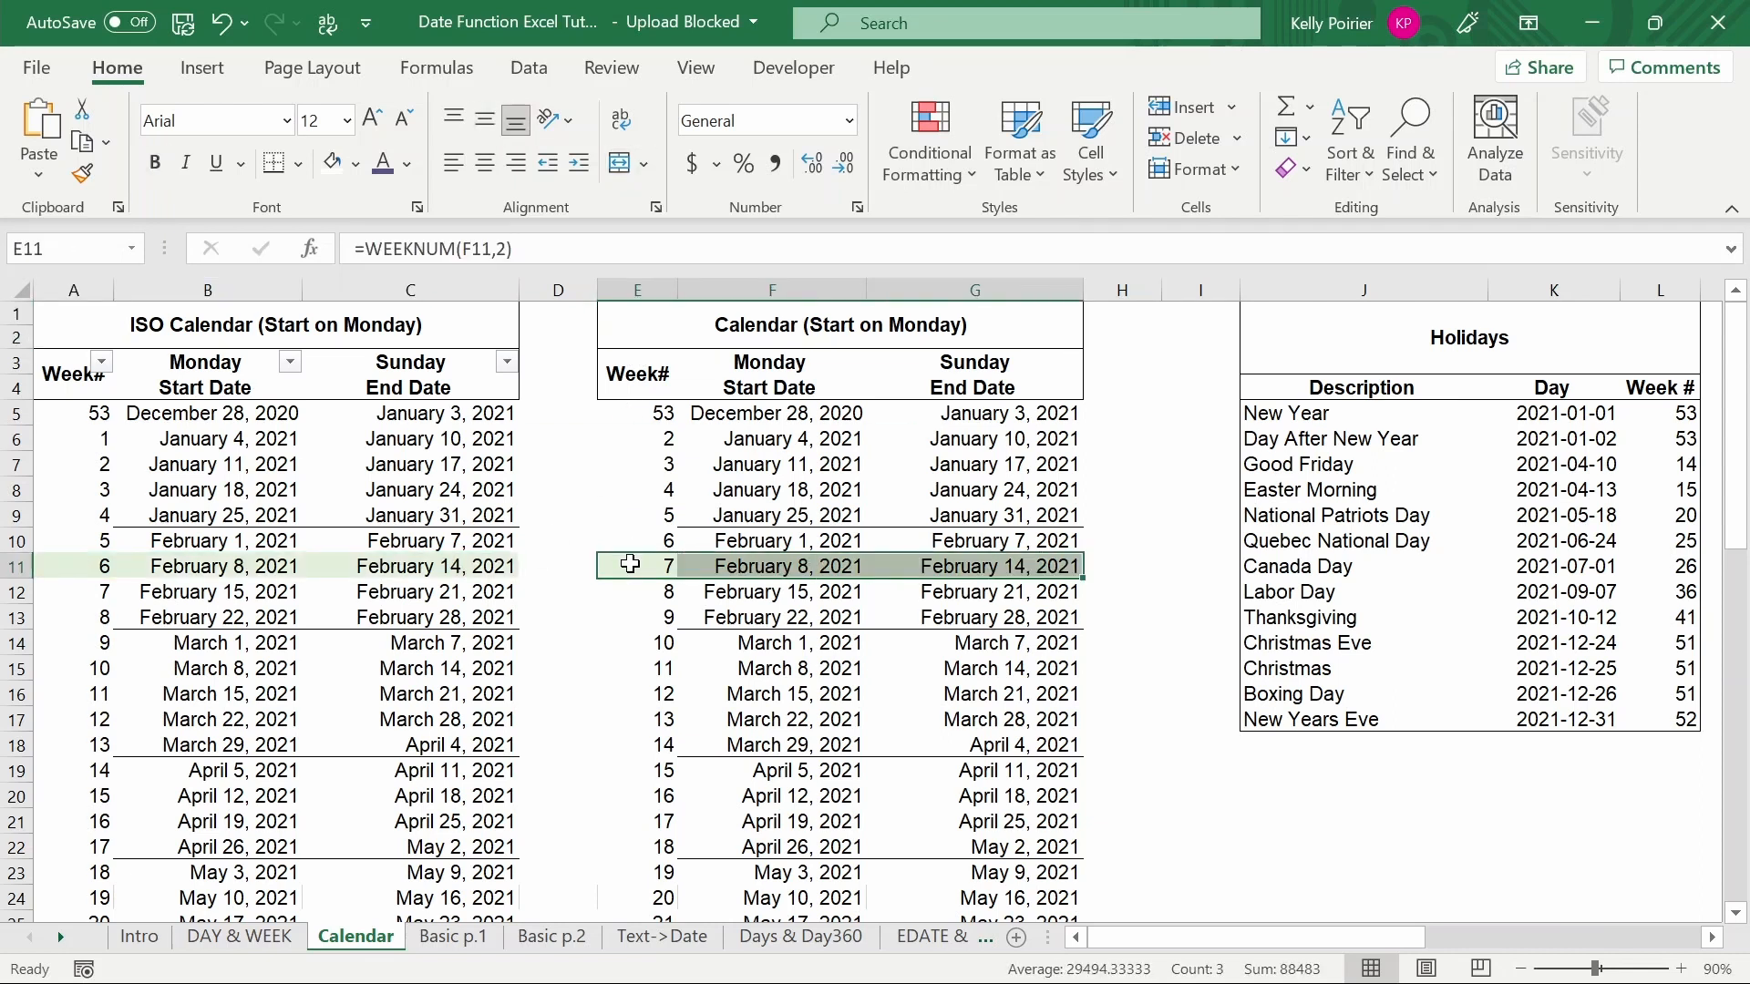
{"action": "left_click", "coordinate": [617, 414]}
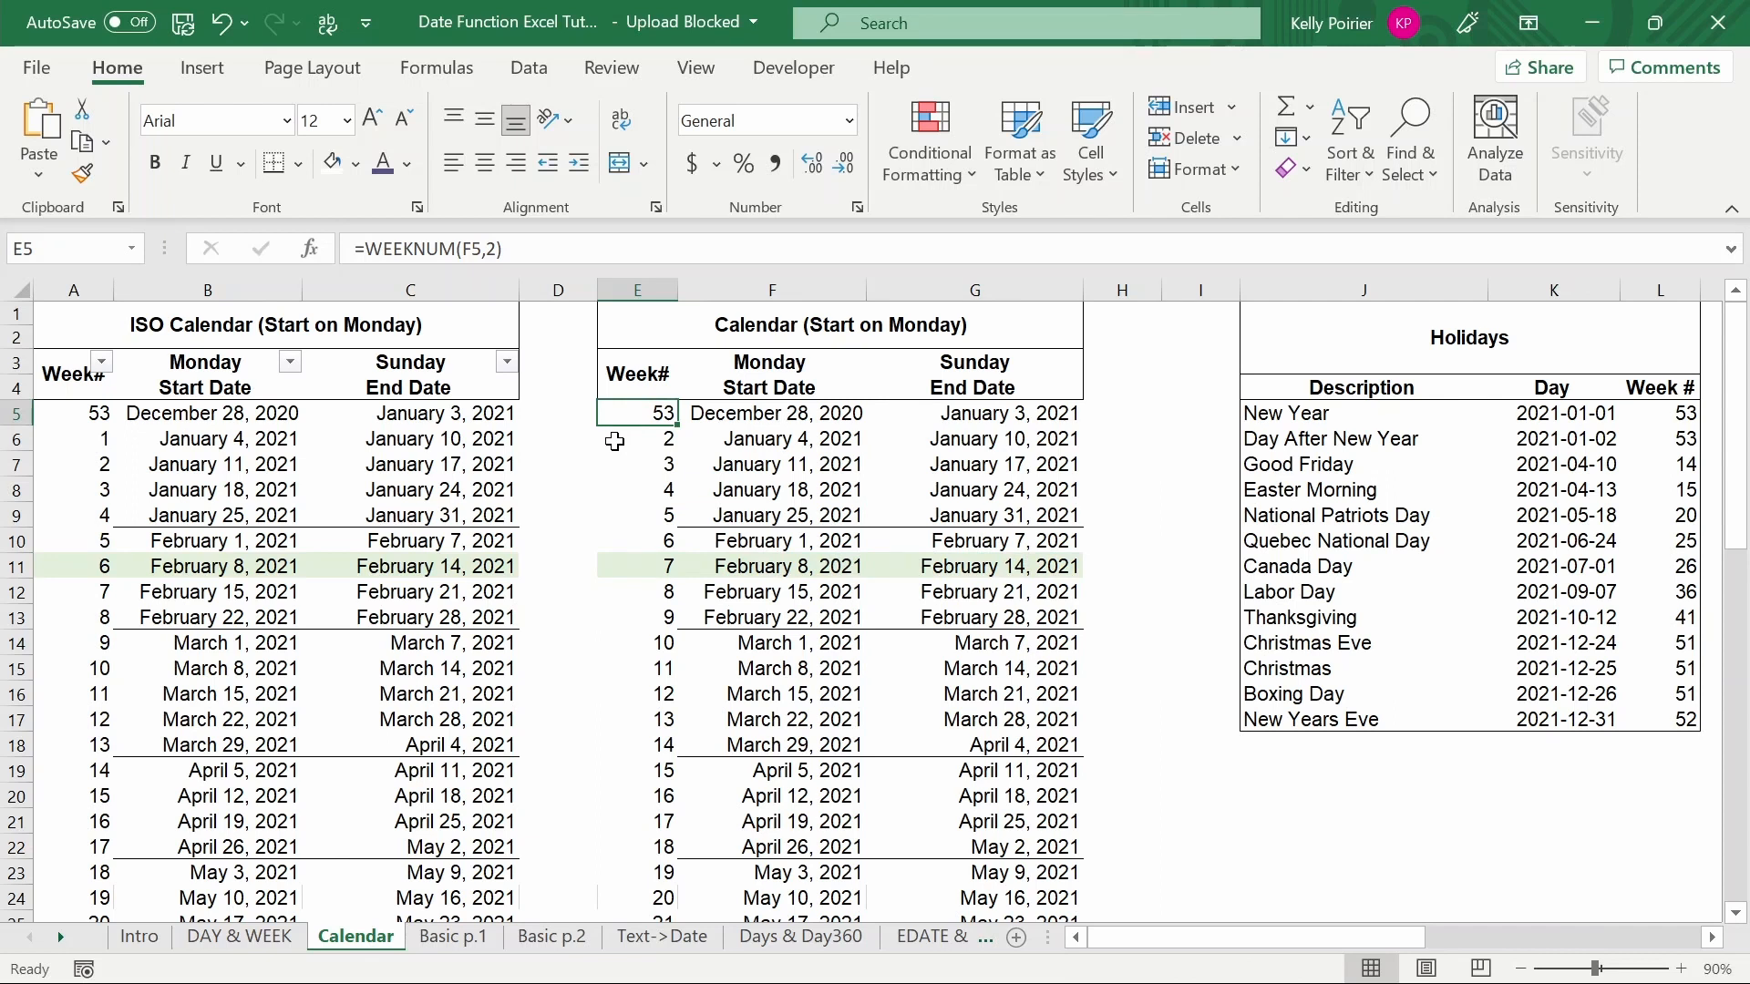
{"action": "left_click", "coordinate": [614, 440]}
{"action": "left_click", "coordinate": [610, 415]}
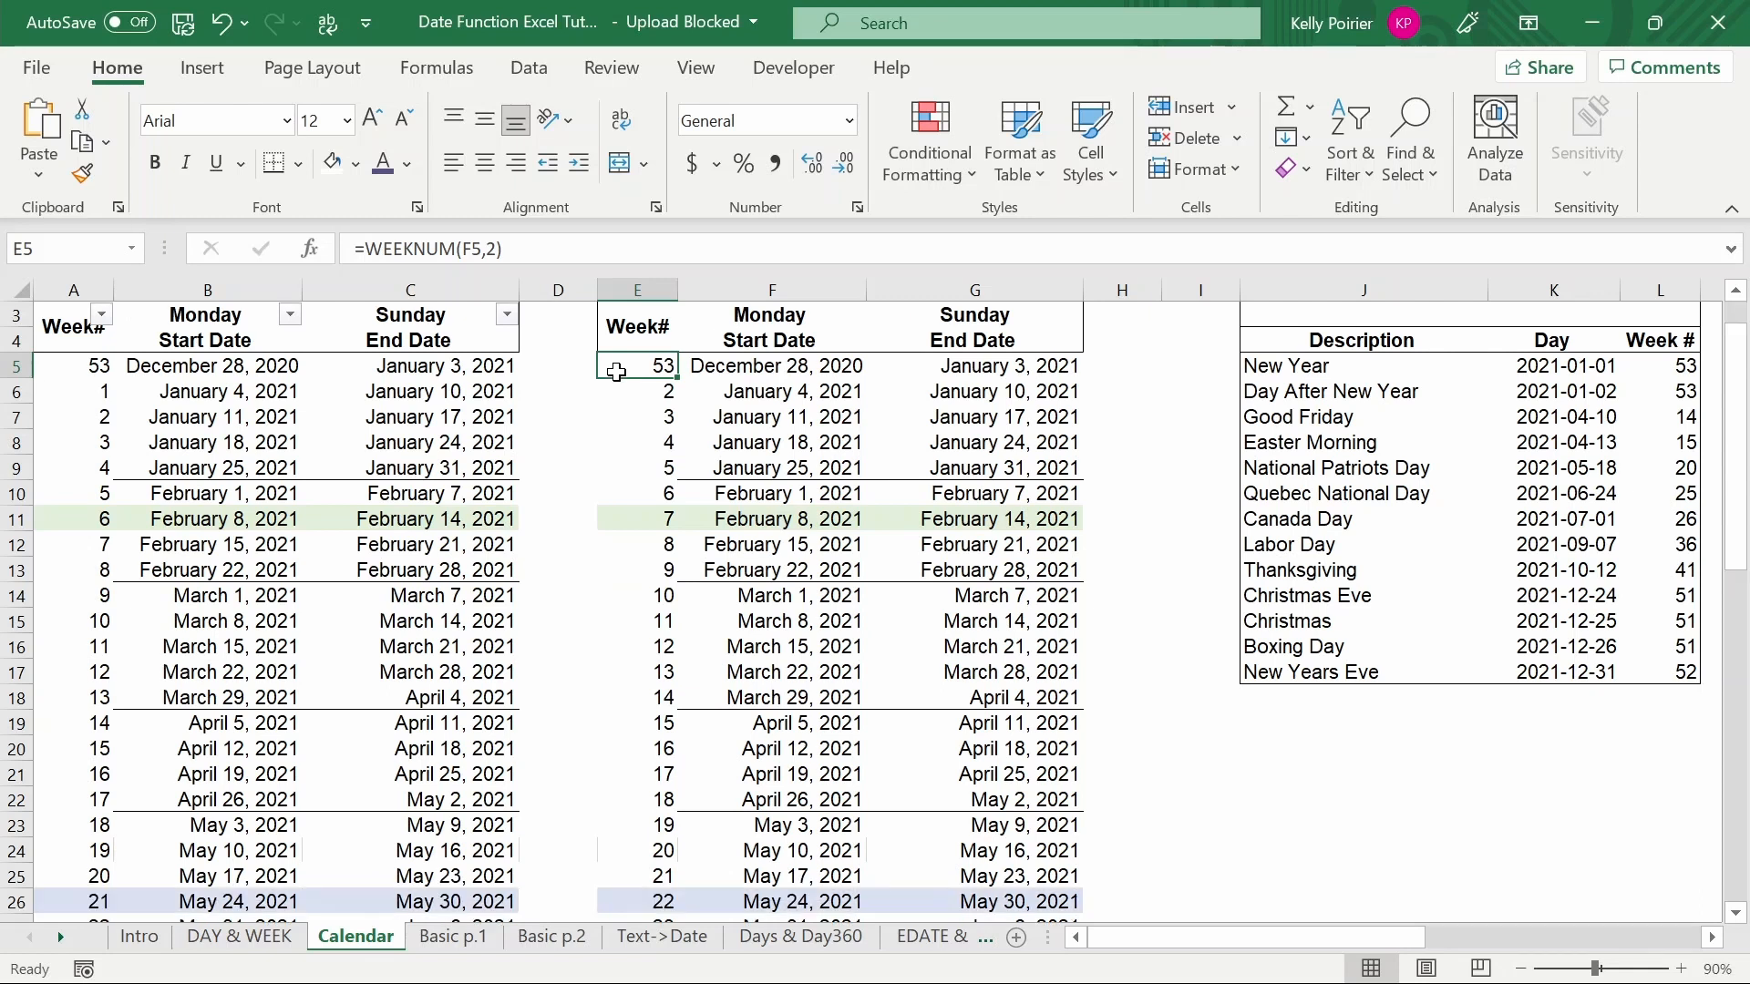
- Return to the DAY & WEEK sheet and enter an ISOWEEKNUM formula referencing the 2021-05-28 date in the ISOWEEKNUM row
{"action": "left_click", "coordinate": [230, 943]}
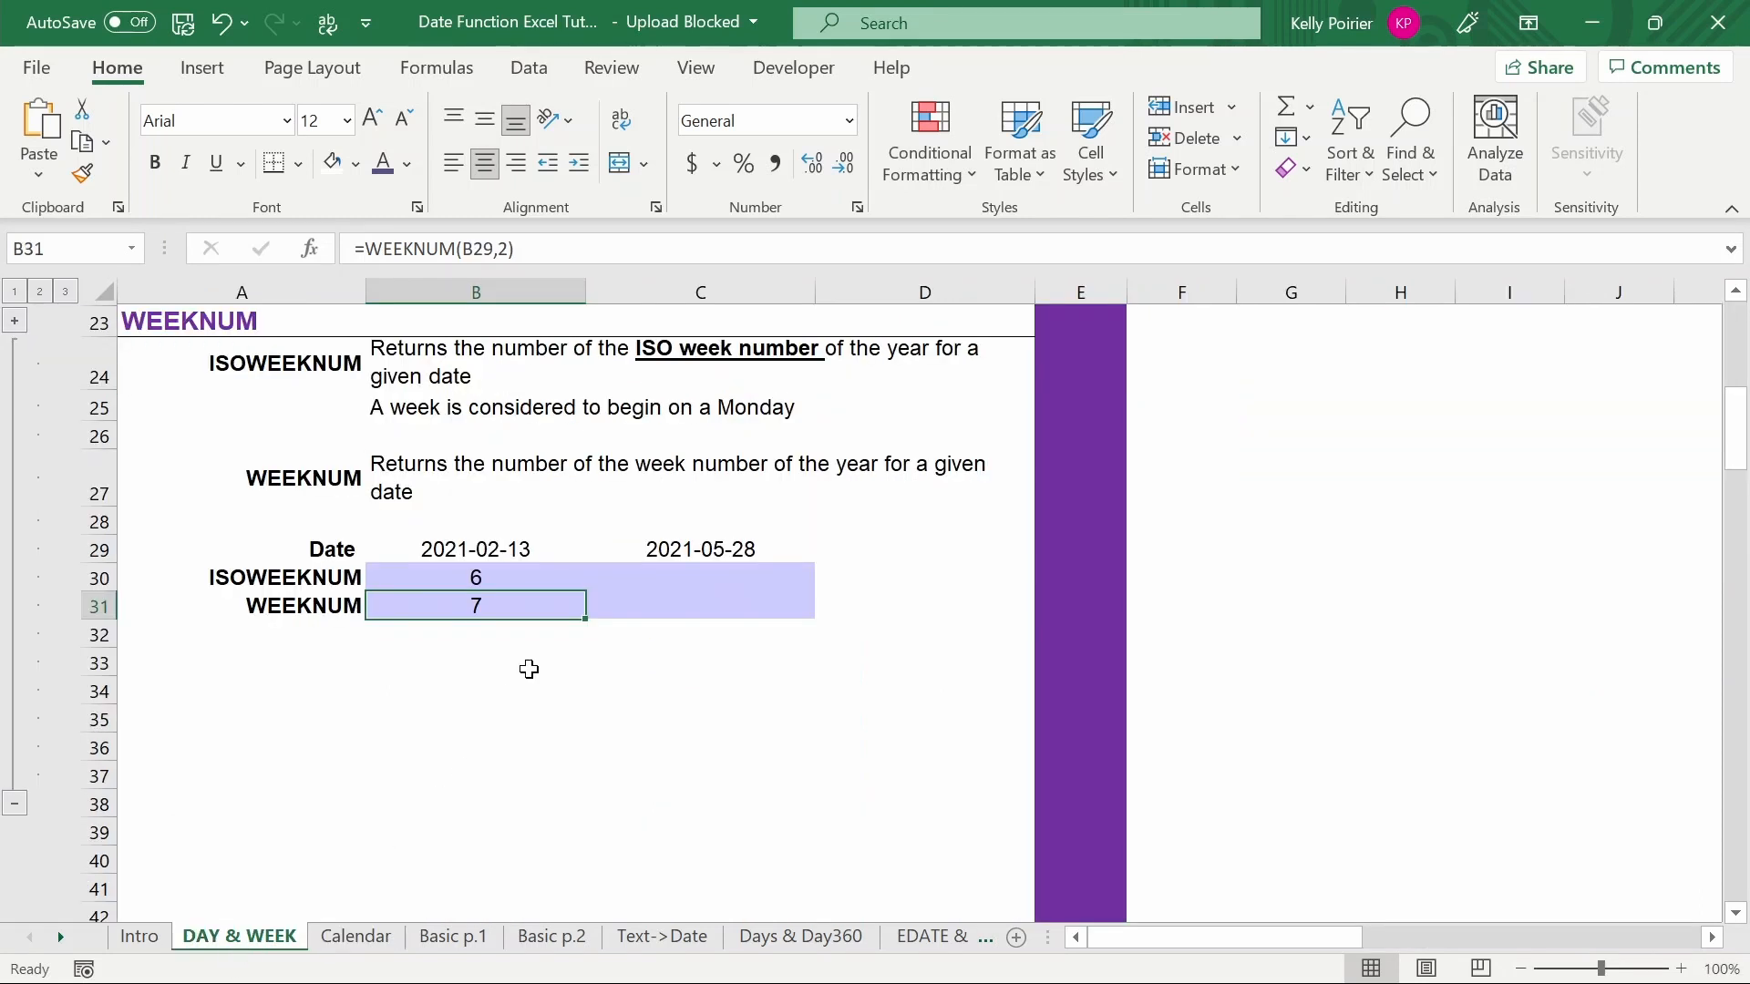
{"action": "left_click", "coordinate": [619, 552]}
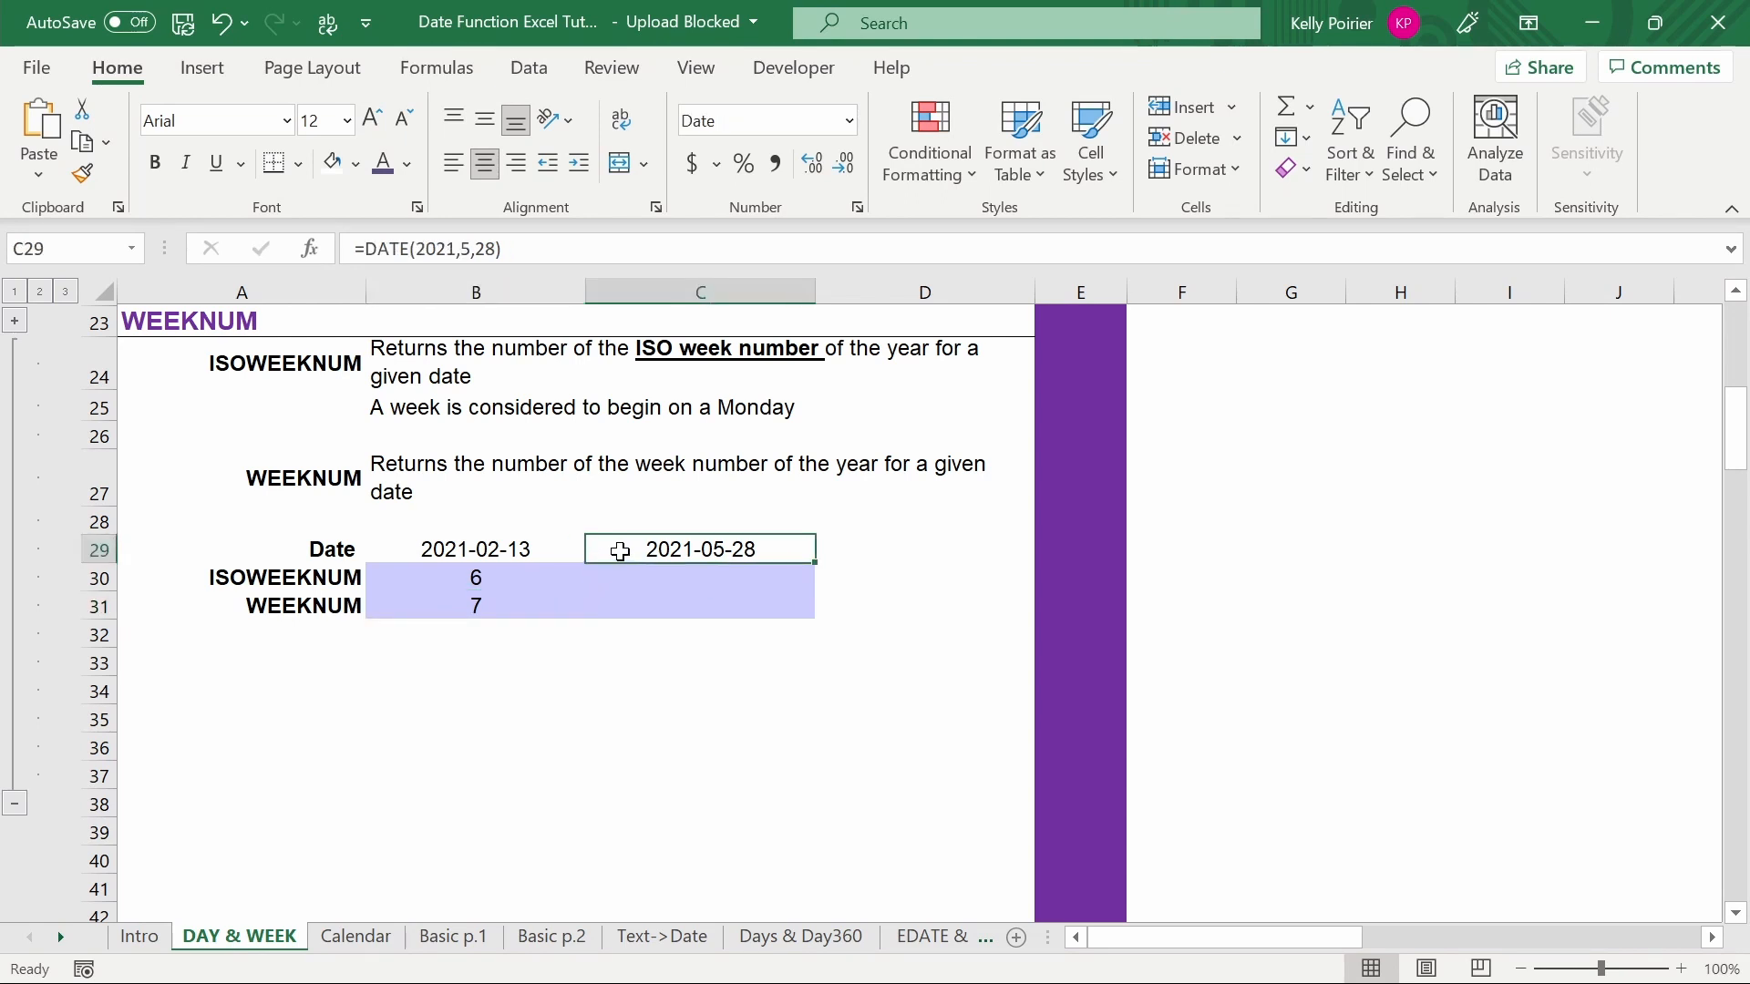
{"action": "left_click", "coordinate": [617, 576]}
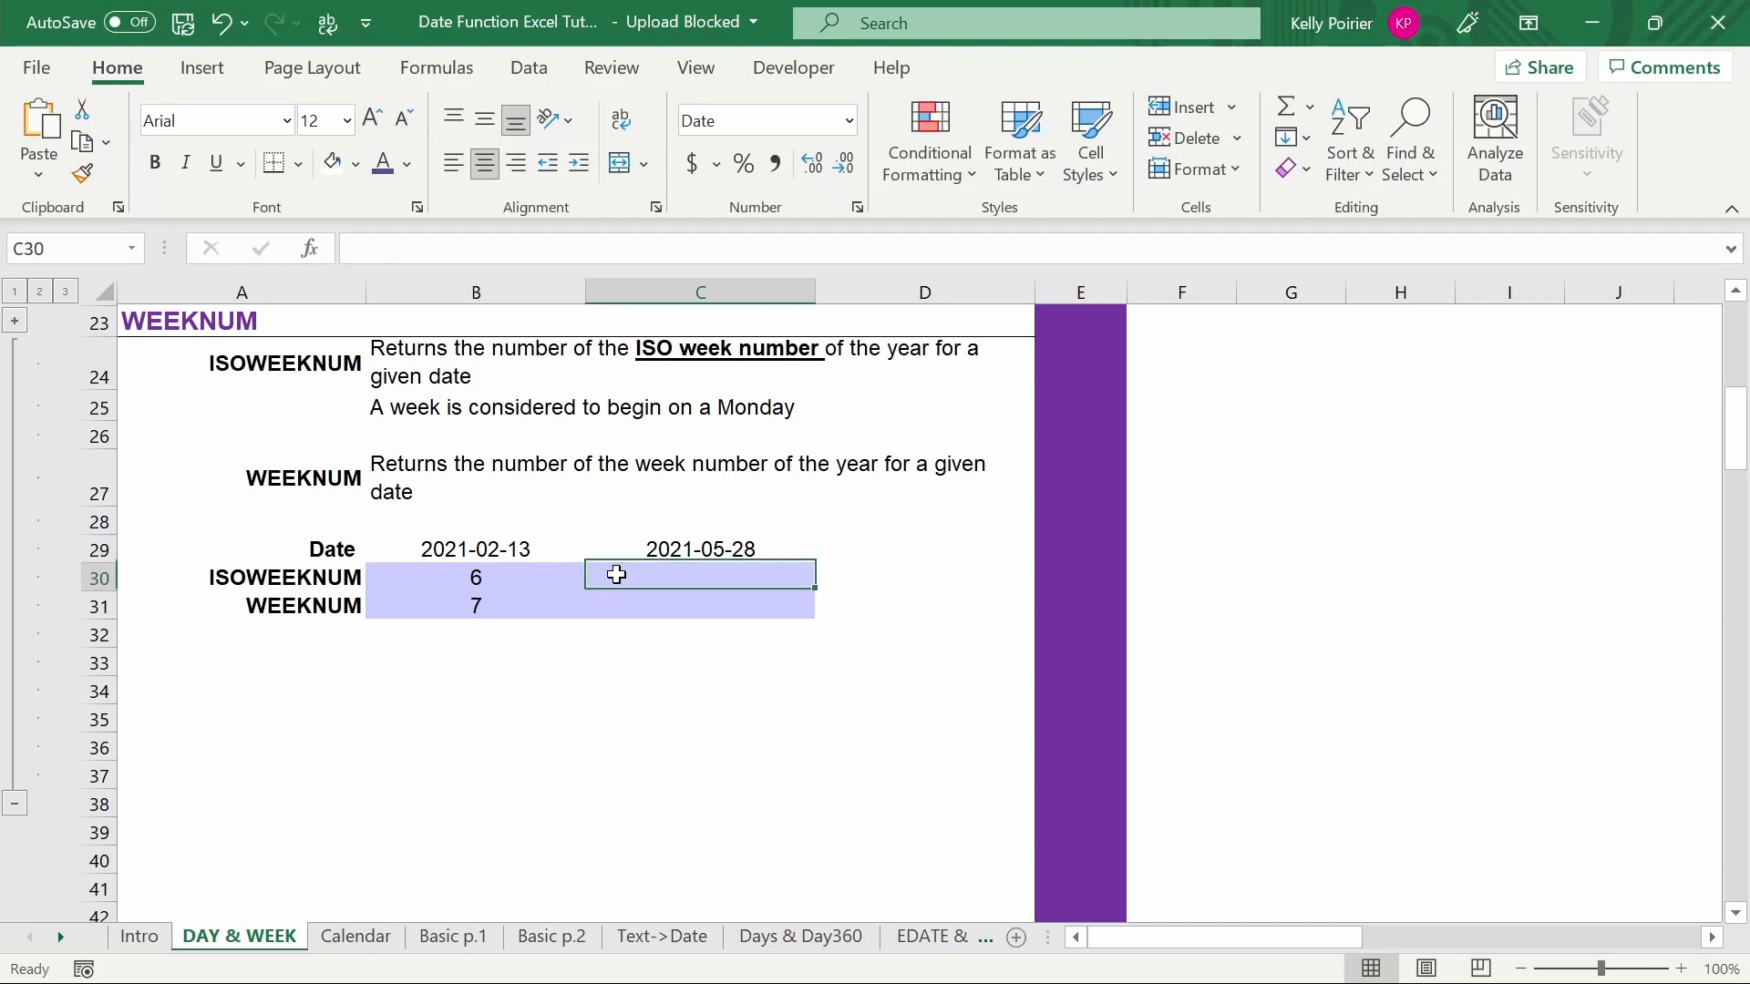
{"action": "type", "text": "=ISOWEEKNUM("}
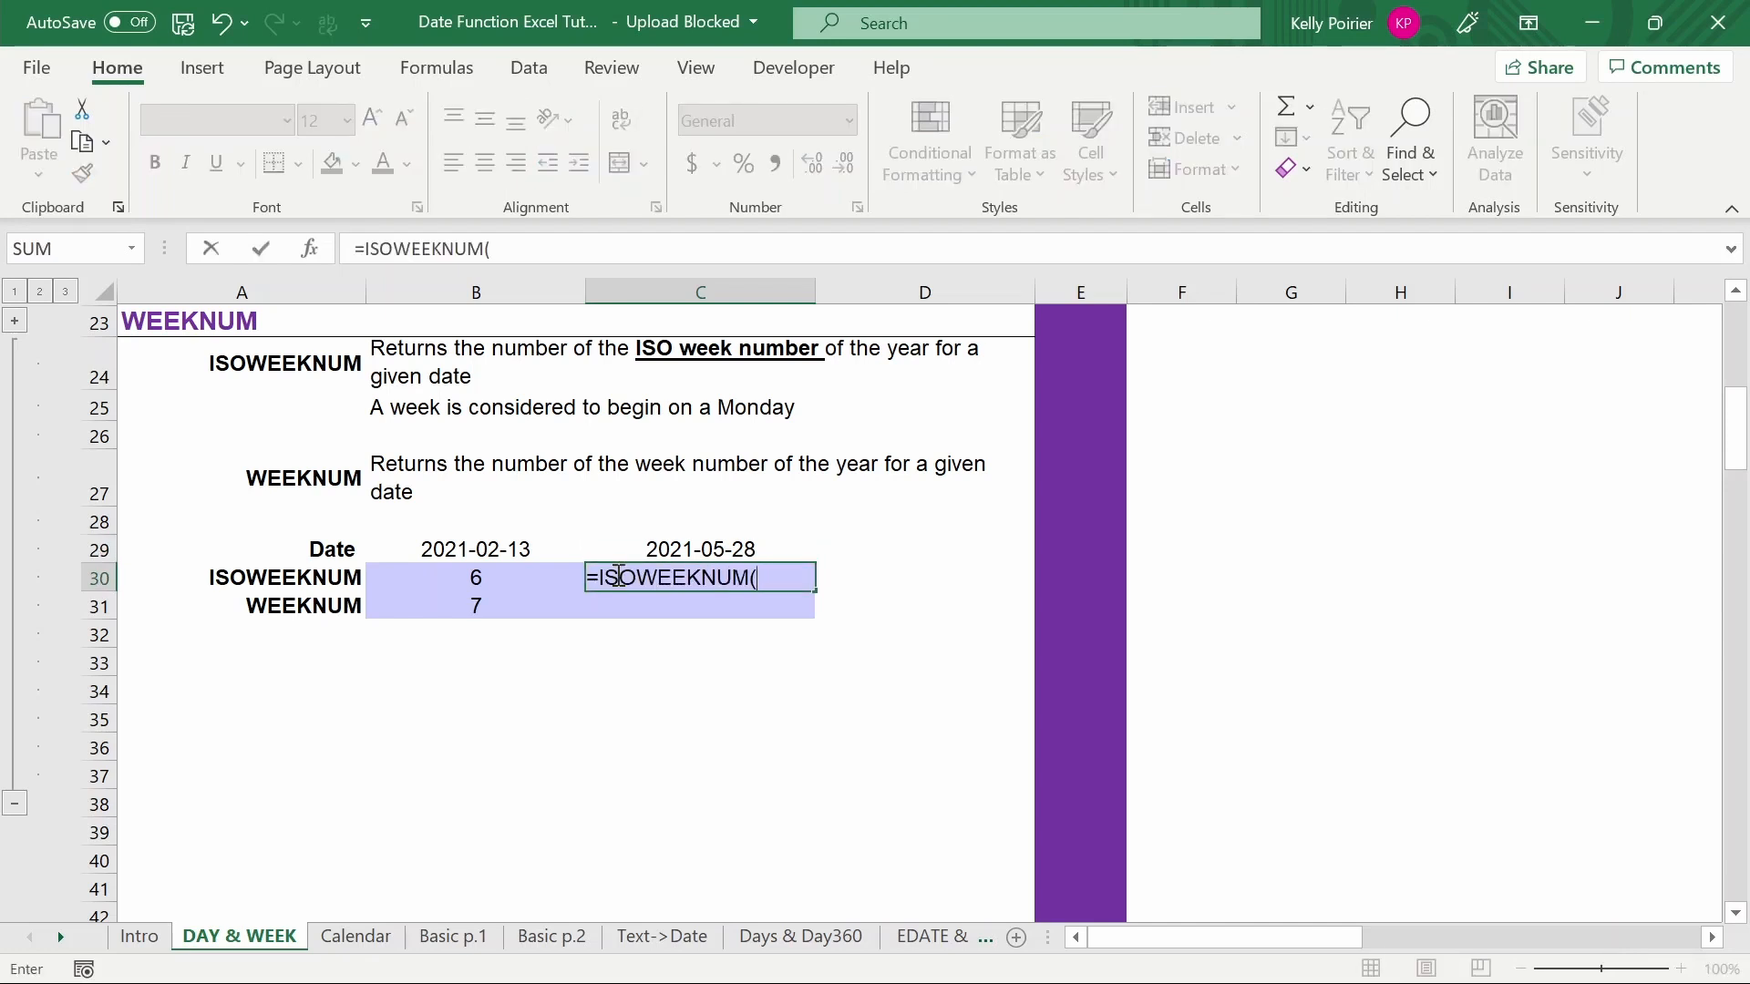
{"action": "key", "text": "Up"}
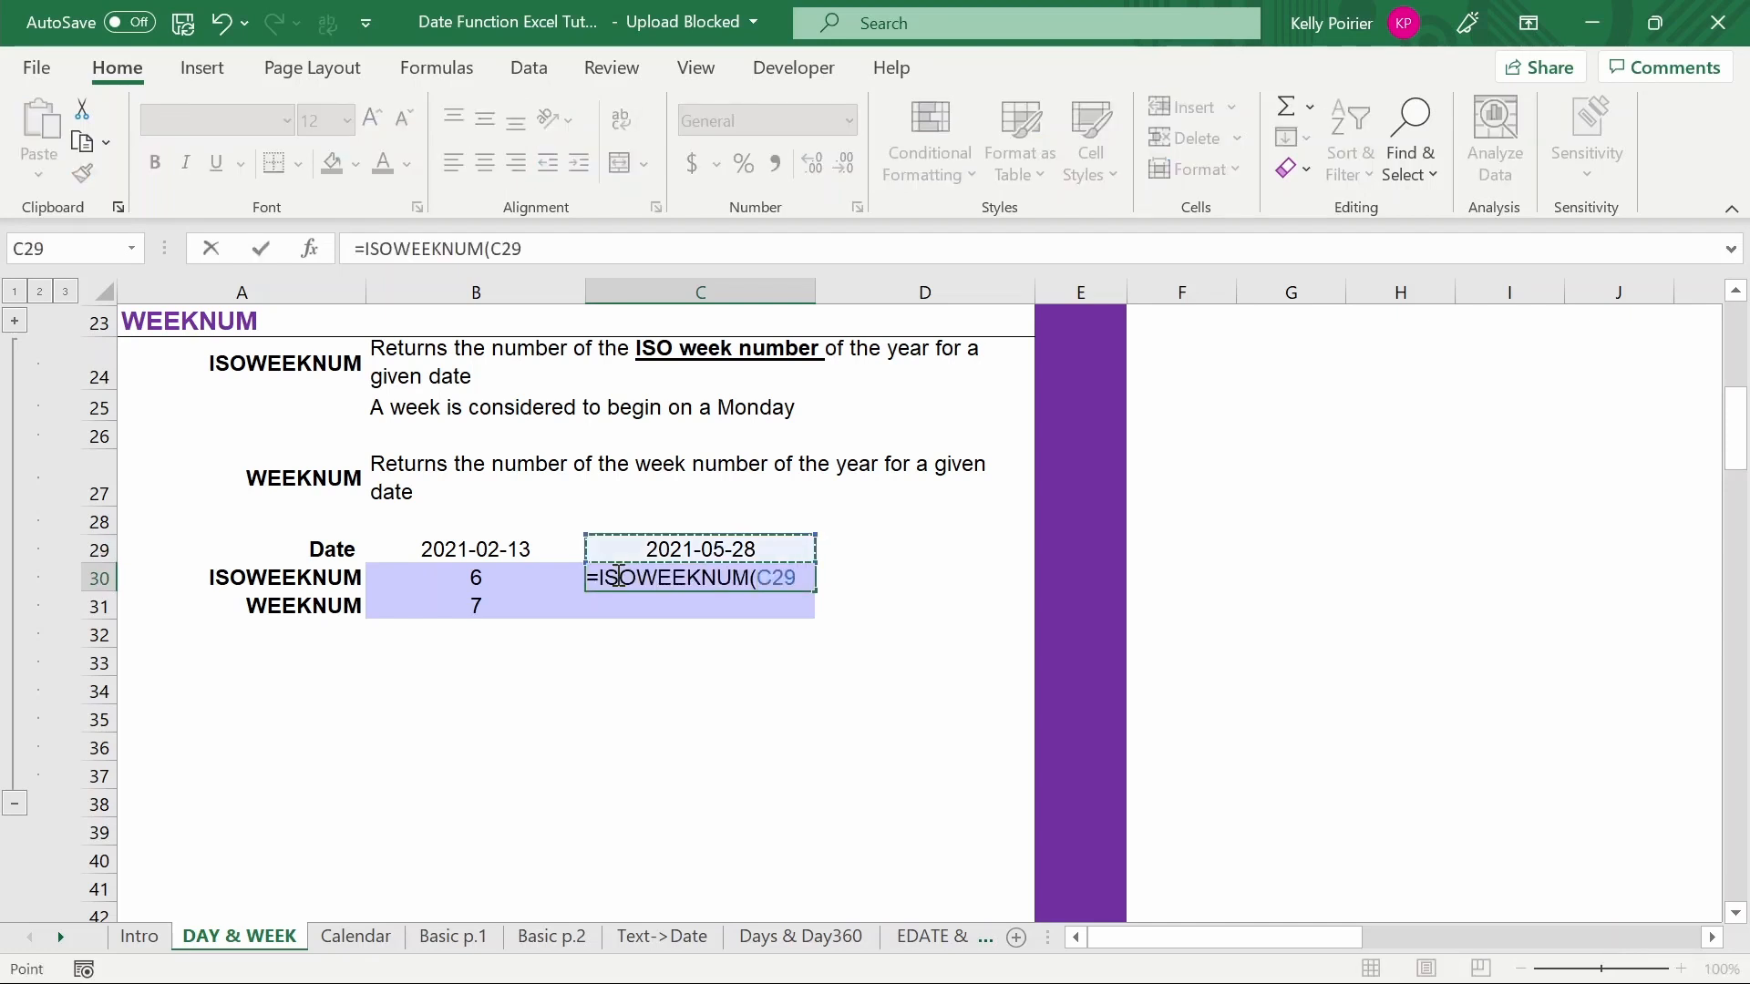
{"action": "key", "text": "ctrl+Return"}
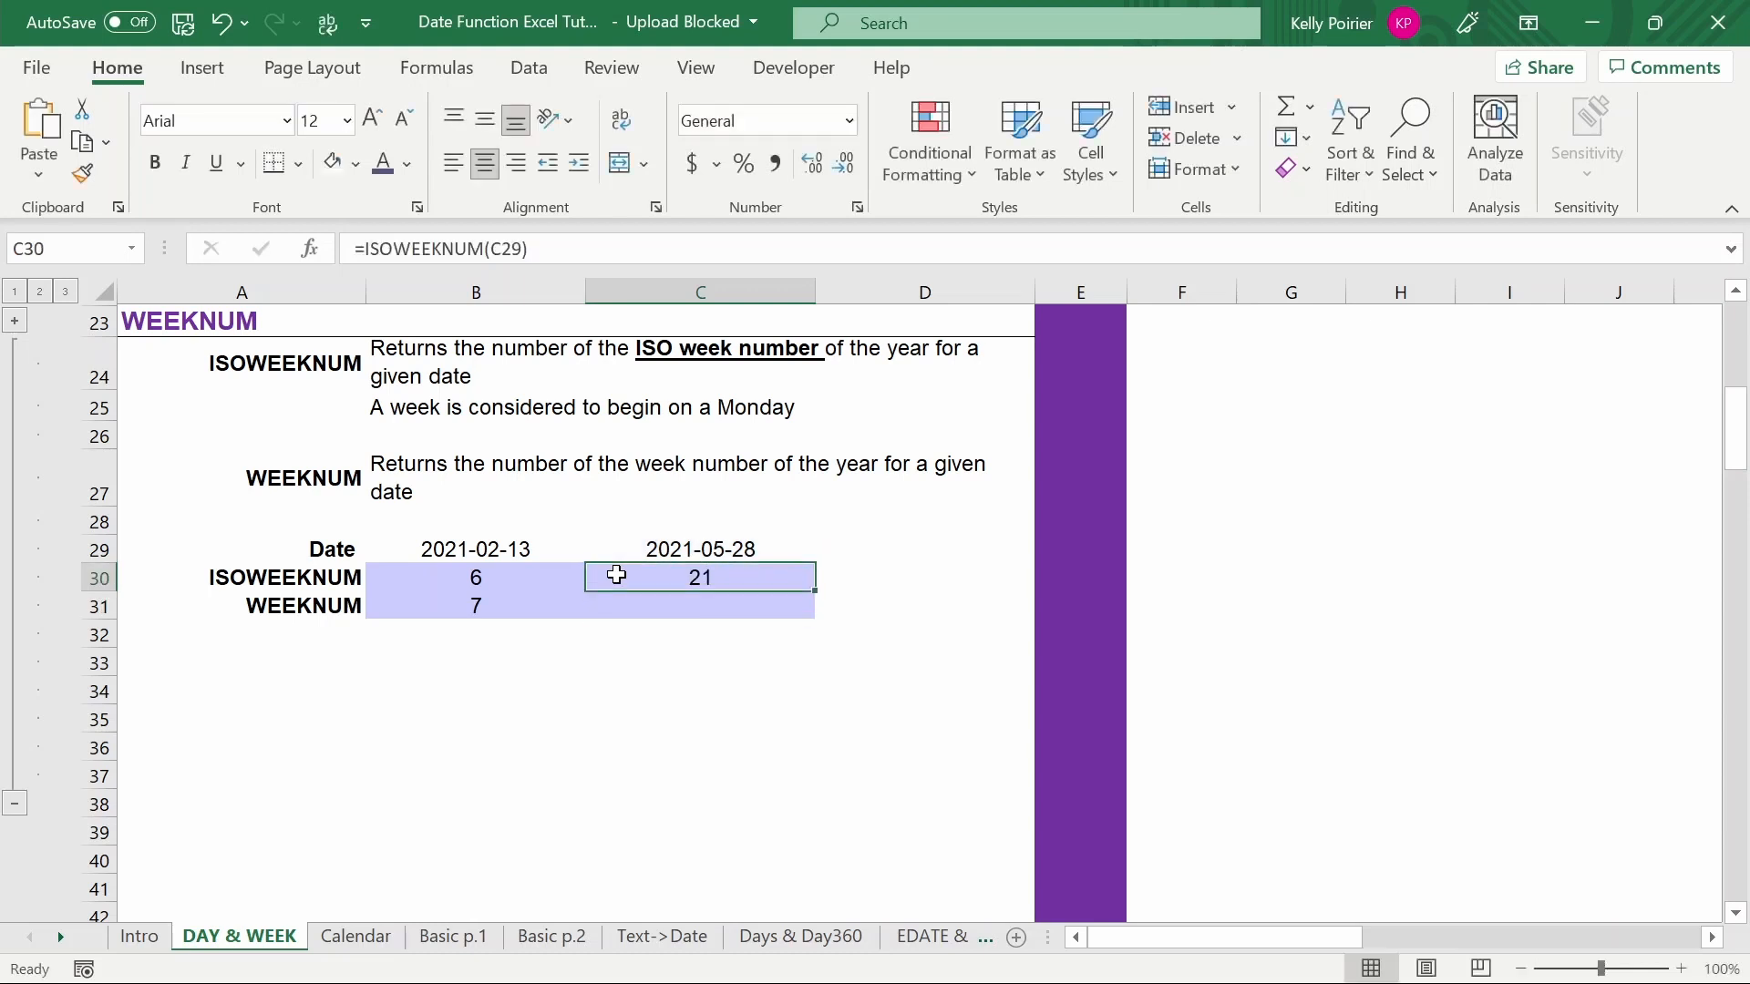
- Enter a WEEKNUM formula for the 2021-05-28 date with return type 2 in the WEEKNUM row
{"action": "key", "text": "Down"}
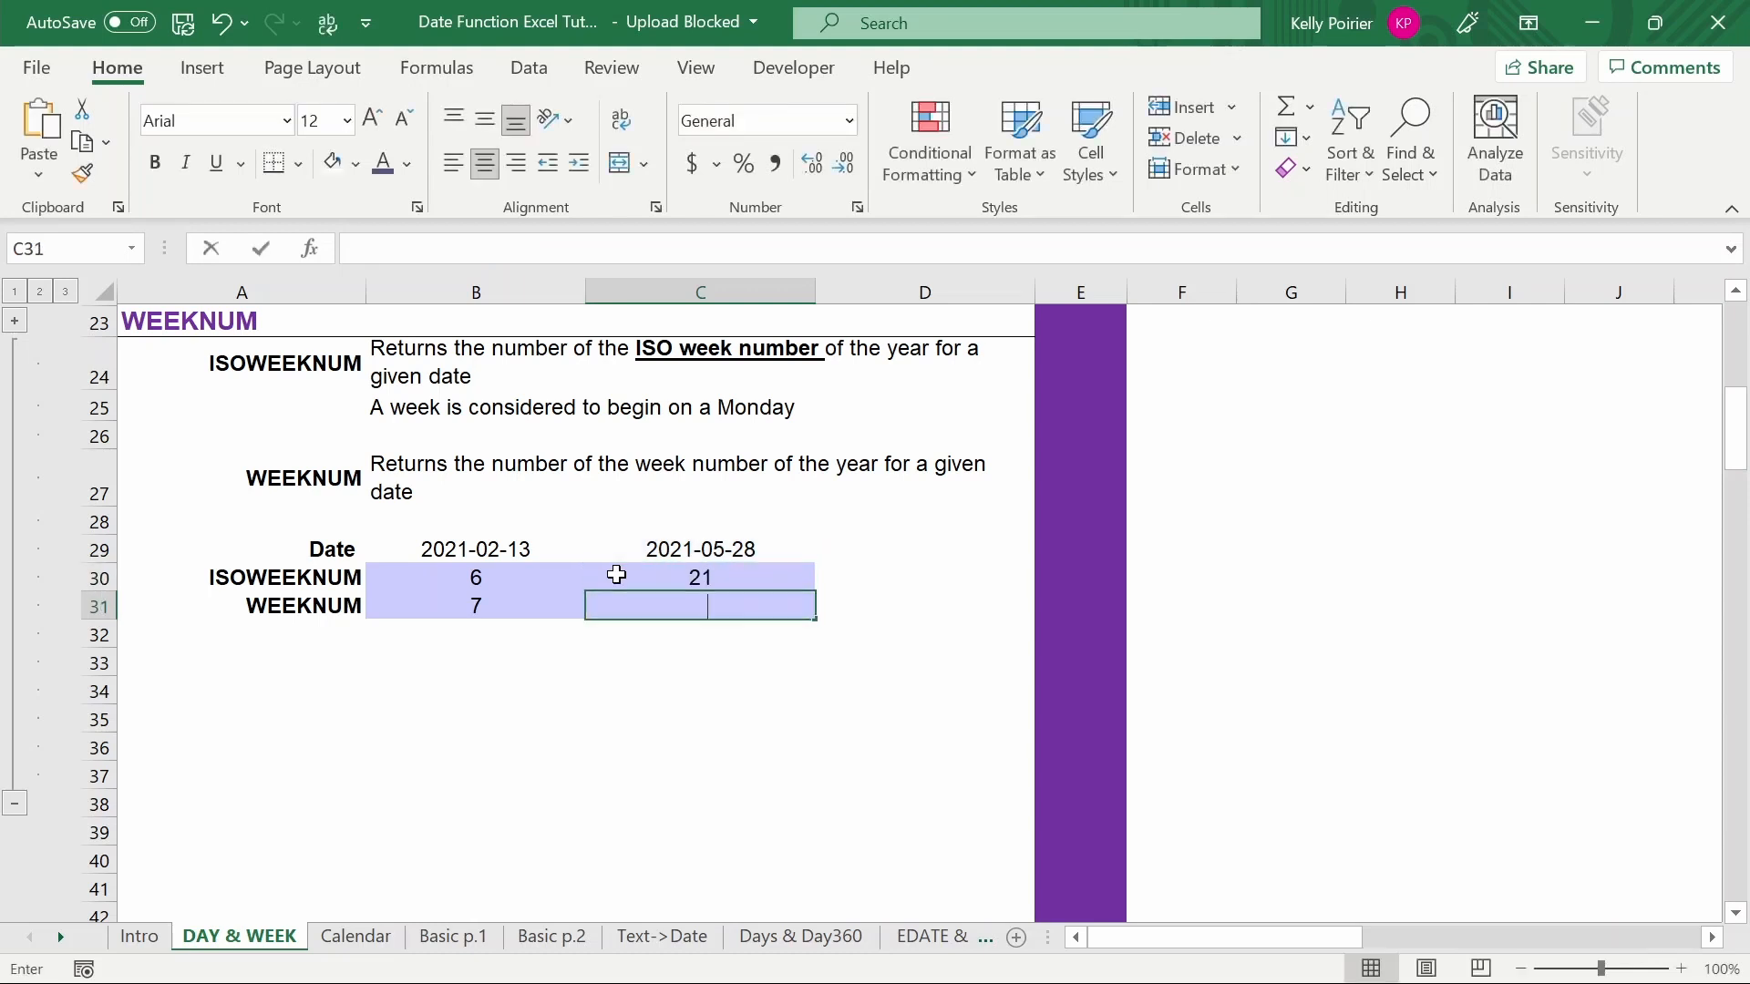
{"action": "type", "text": "=WEEKNUM"}
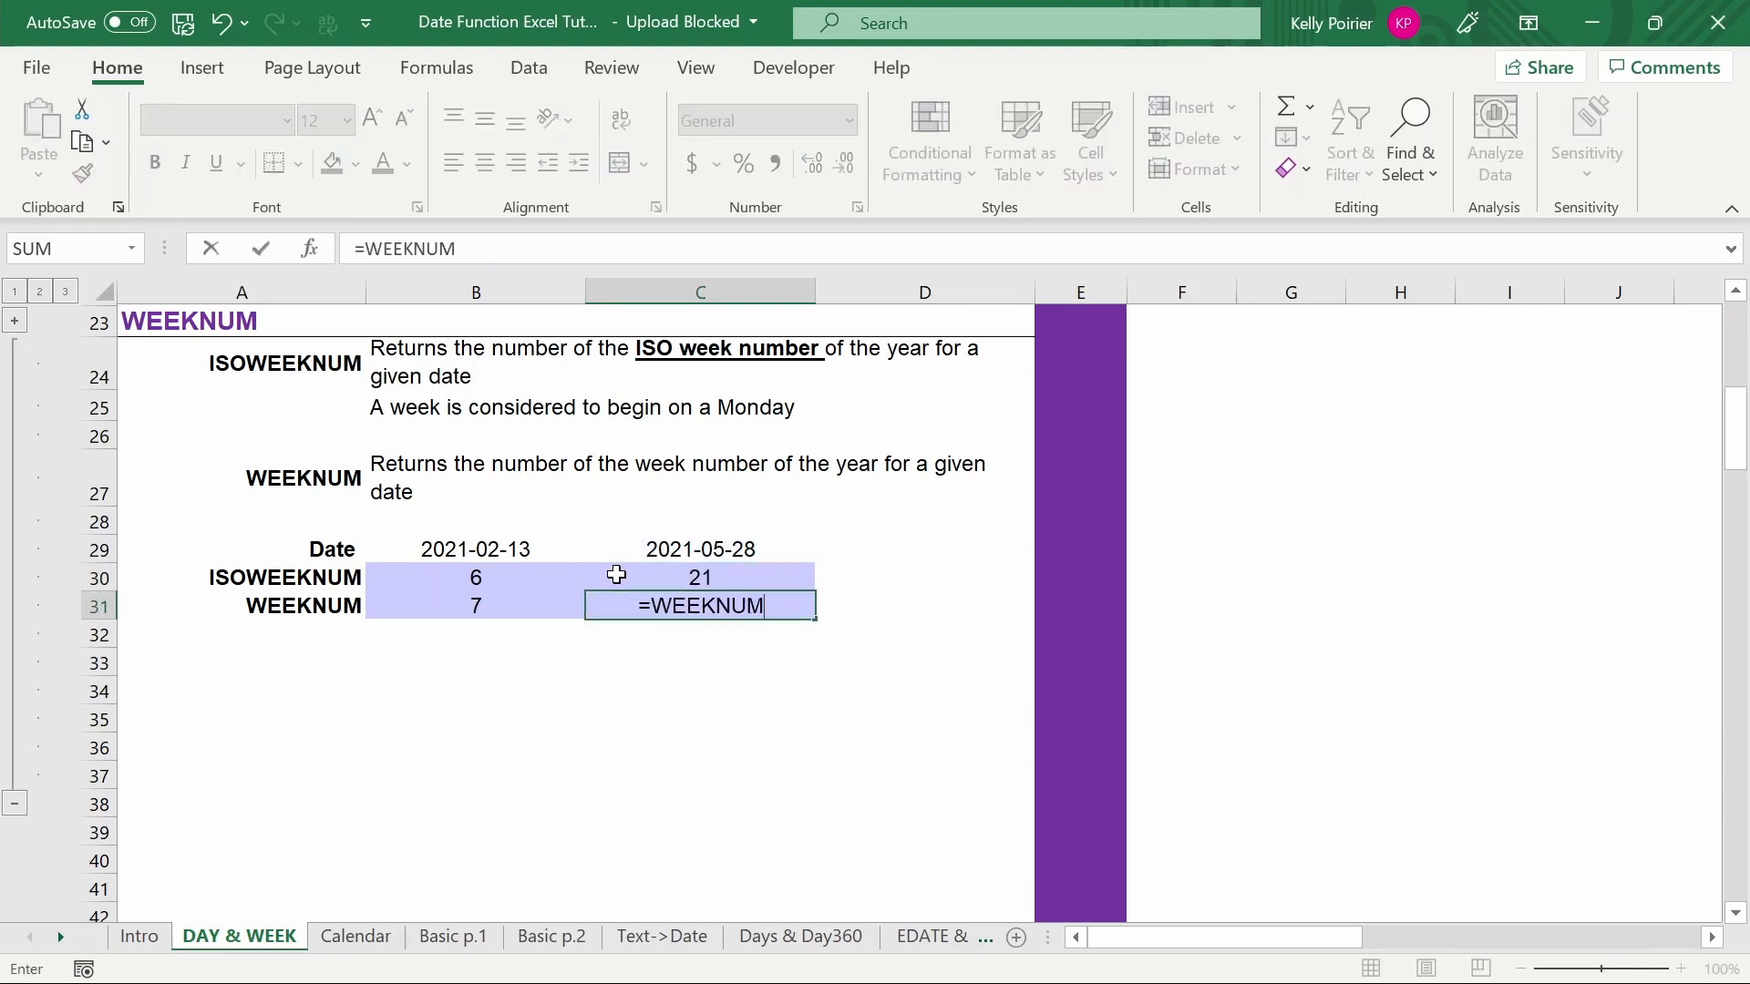
{"action": "type", "text": "("}
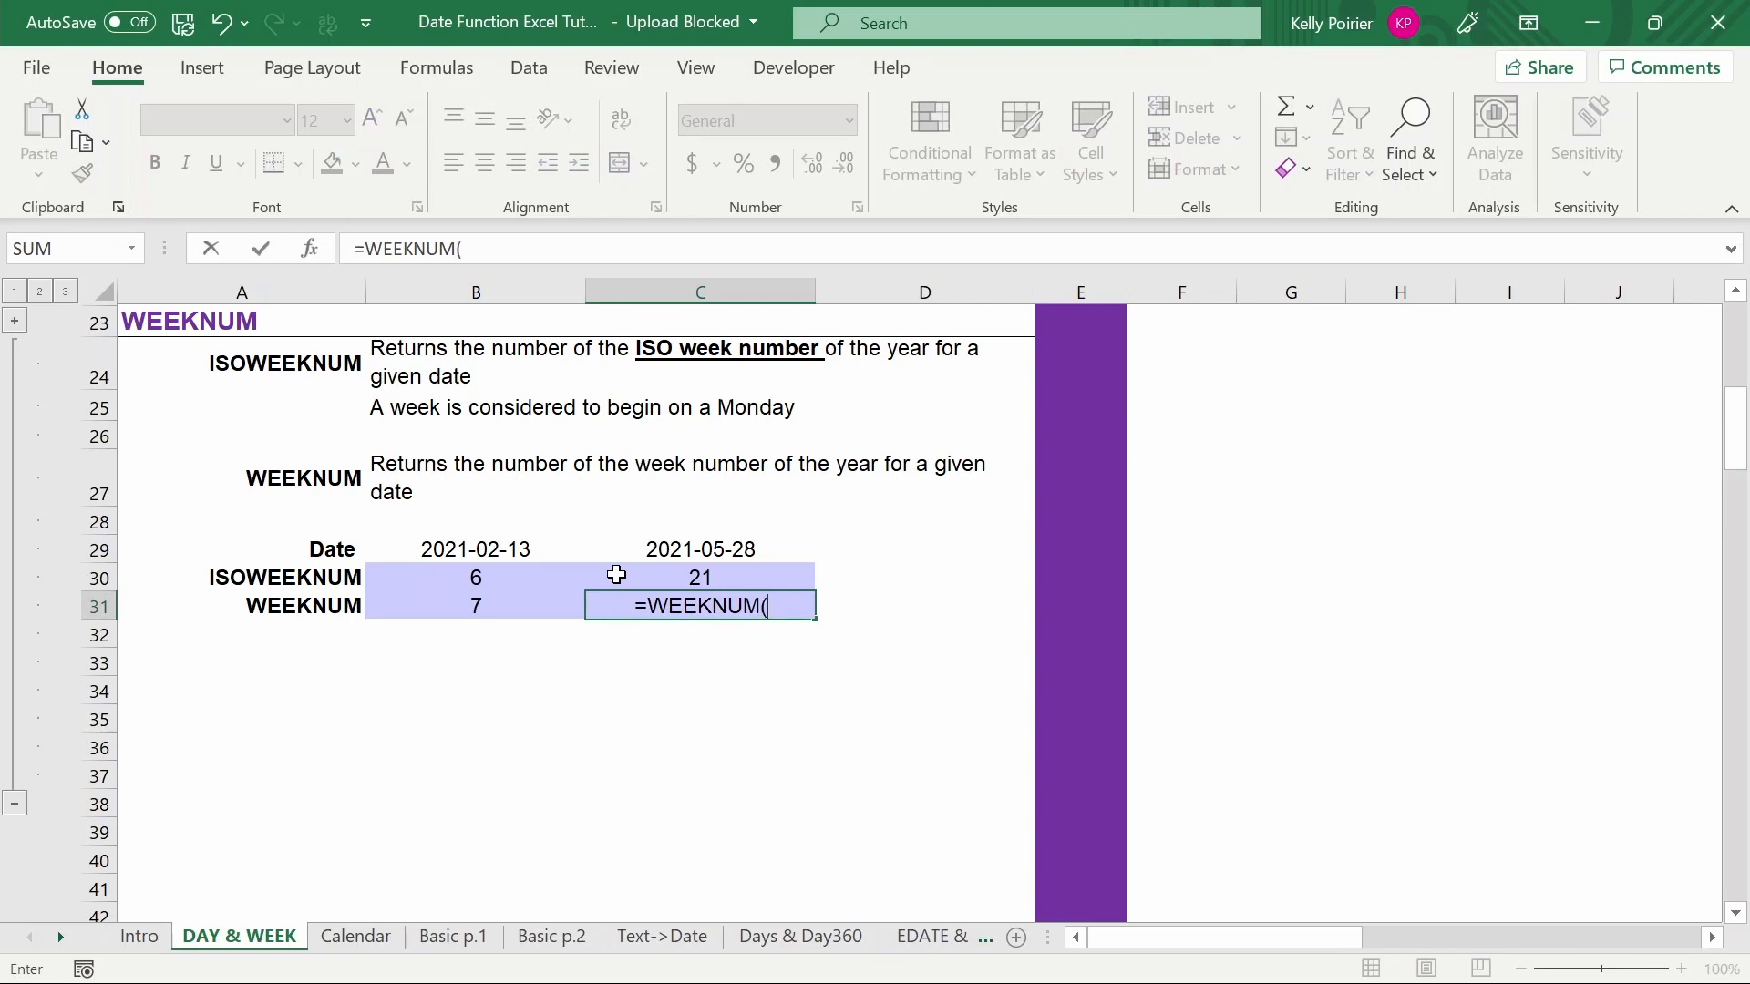
{"action": "key", "text": "Up"}
{"action": "key", "text": "Up"}
{"action": "type", "text": ",2)"}
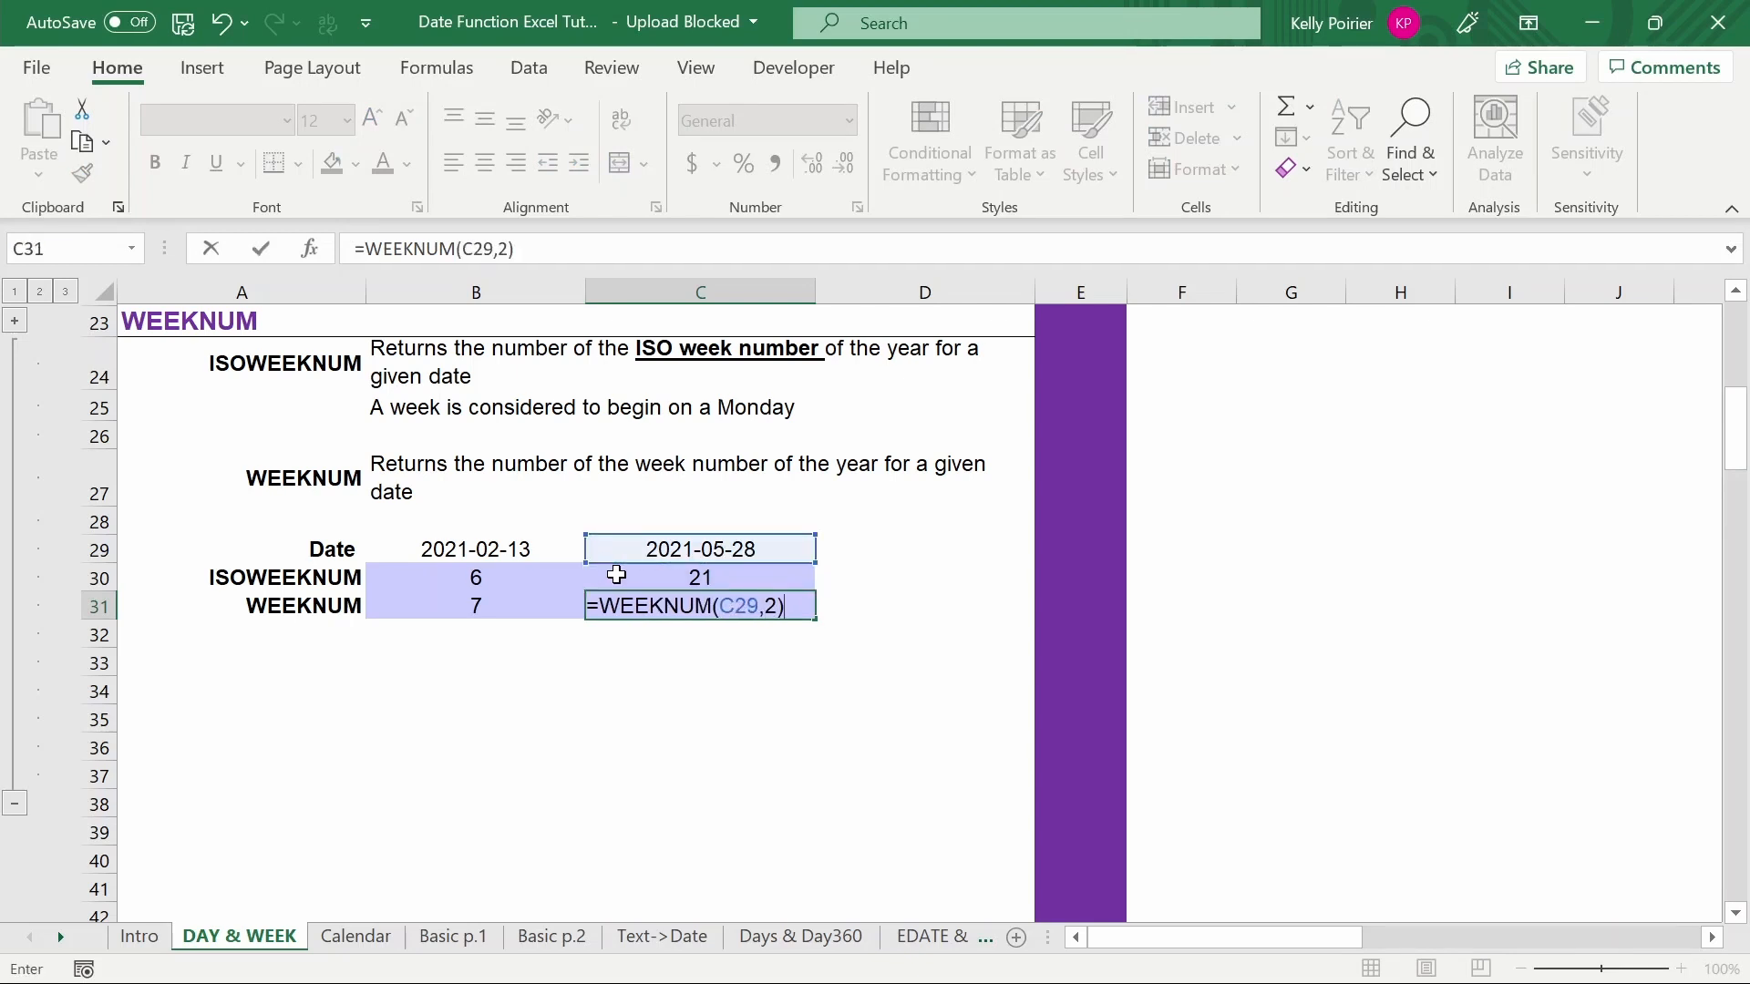
{"action": "key", "text": "ctrl+Return"}
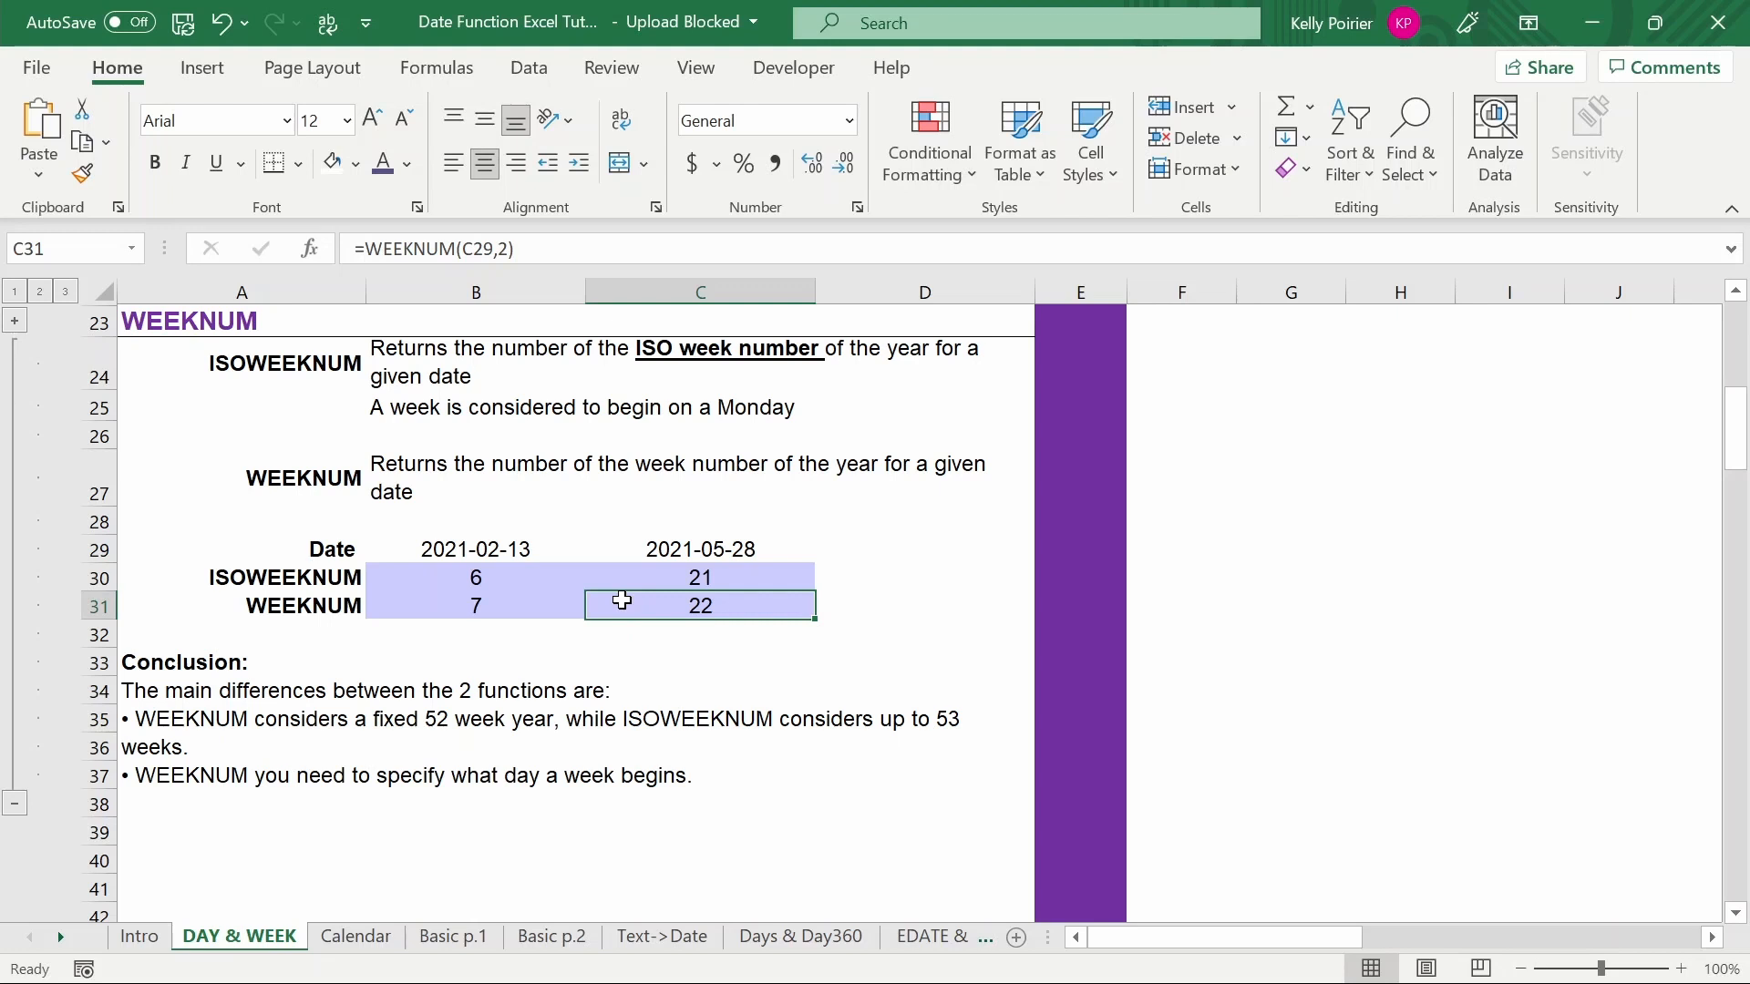
- Open the Calendar sheet and select the May 24, 2021 week row in both the ISO and standard calendar tables
{"action": "left_click", "coordinate": [356, 937]}
{"action": "scroll", "coordinate": [364, 865], "scroll_direction": "down", "scroll_amount": 1}
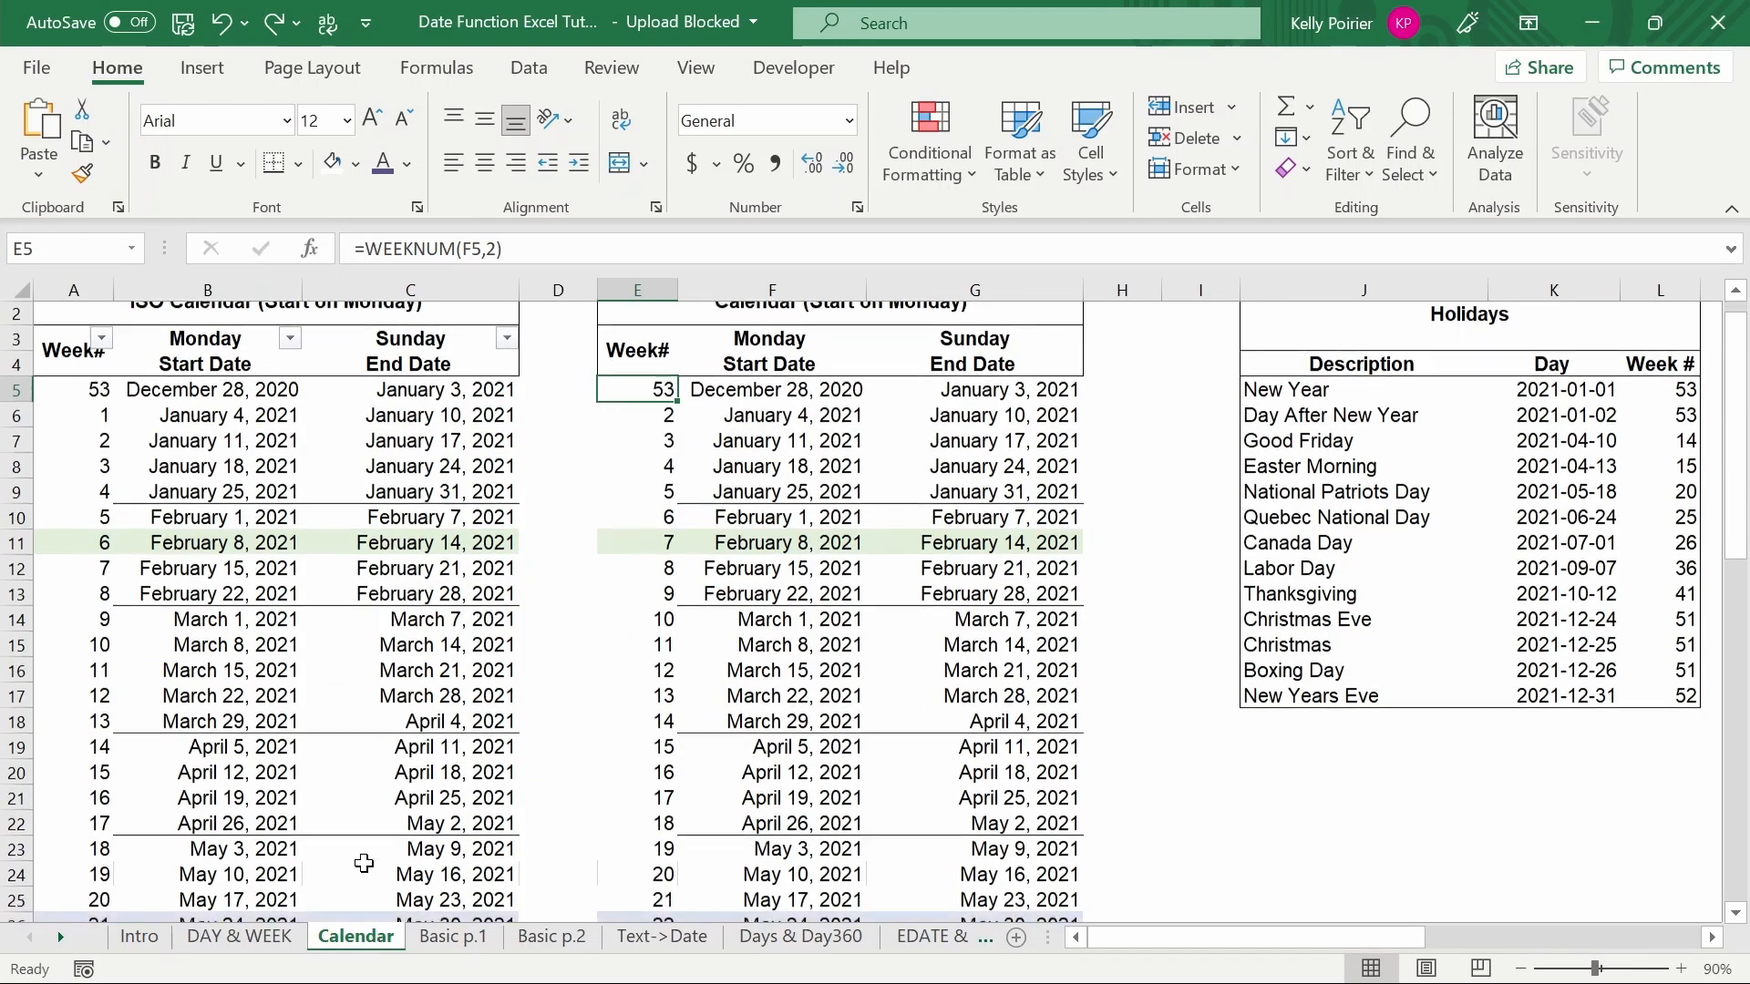
{"action": "scroll", "coordinate": [363, 863], "scroll_direction": "down", "scroll_amount": 1}
{"action": "left_click", "coordinate": [65, 898]}
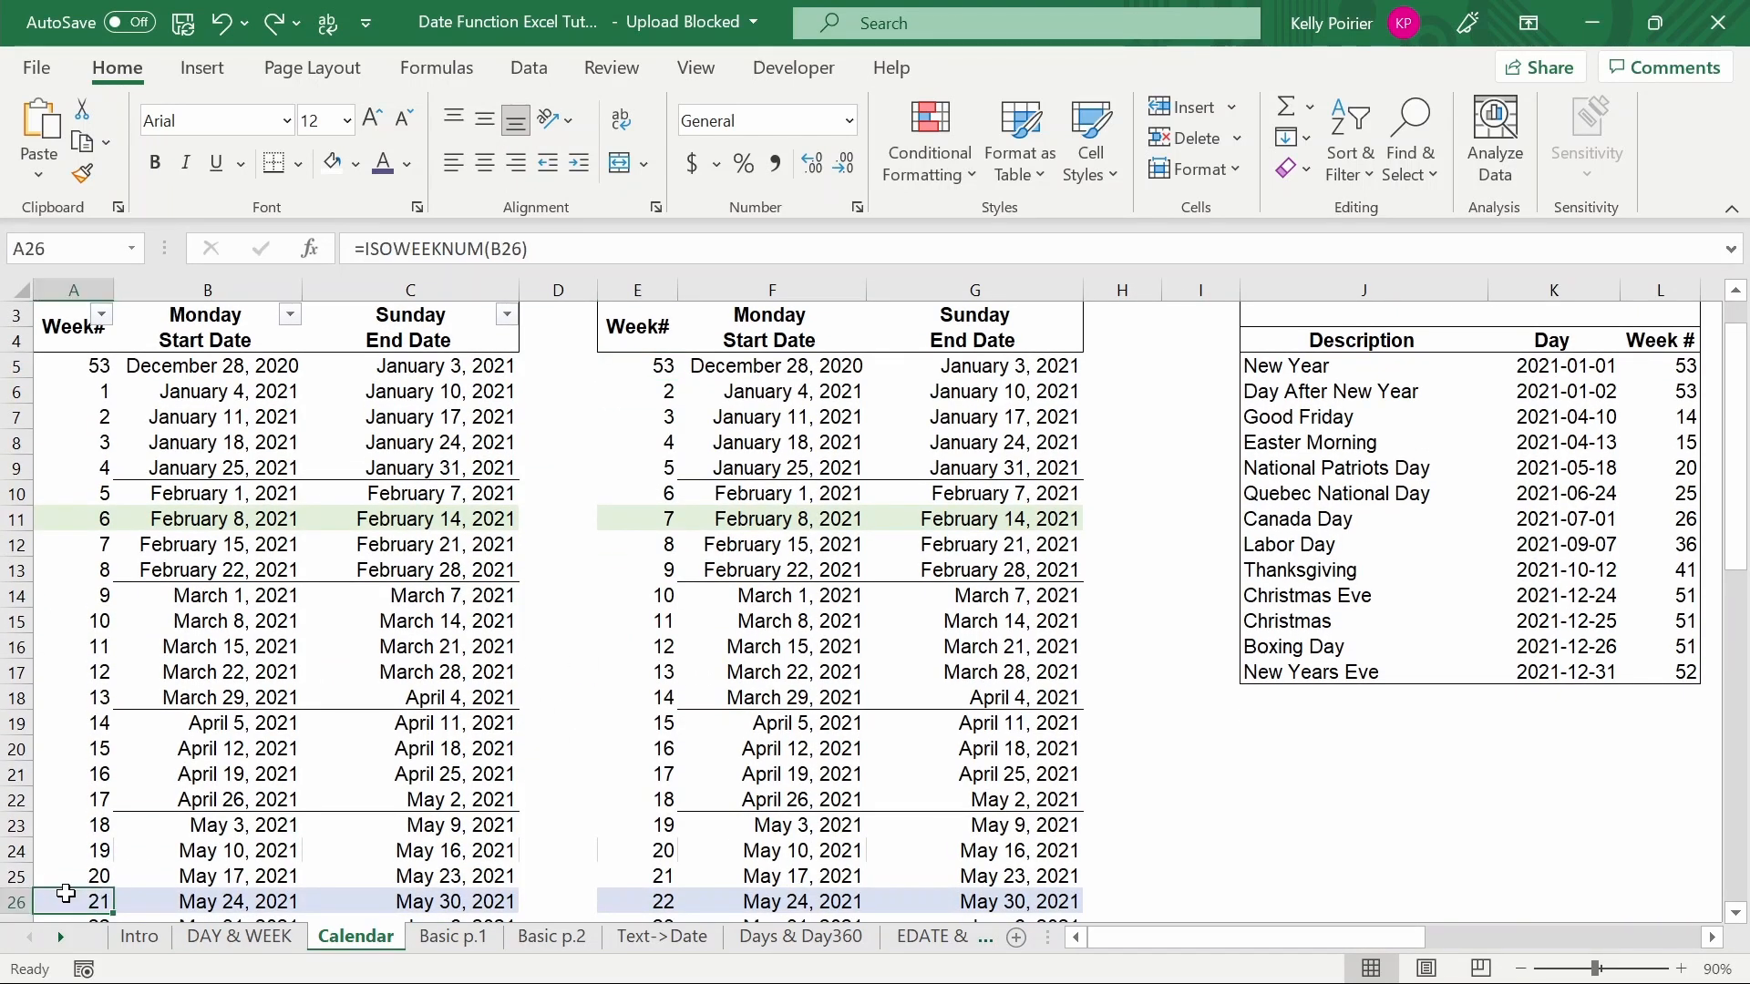
{"action": "key", "text": "ctrl+shift+Right"}
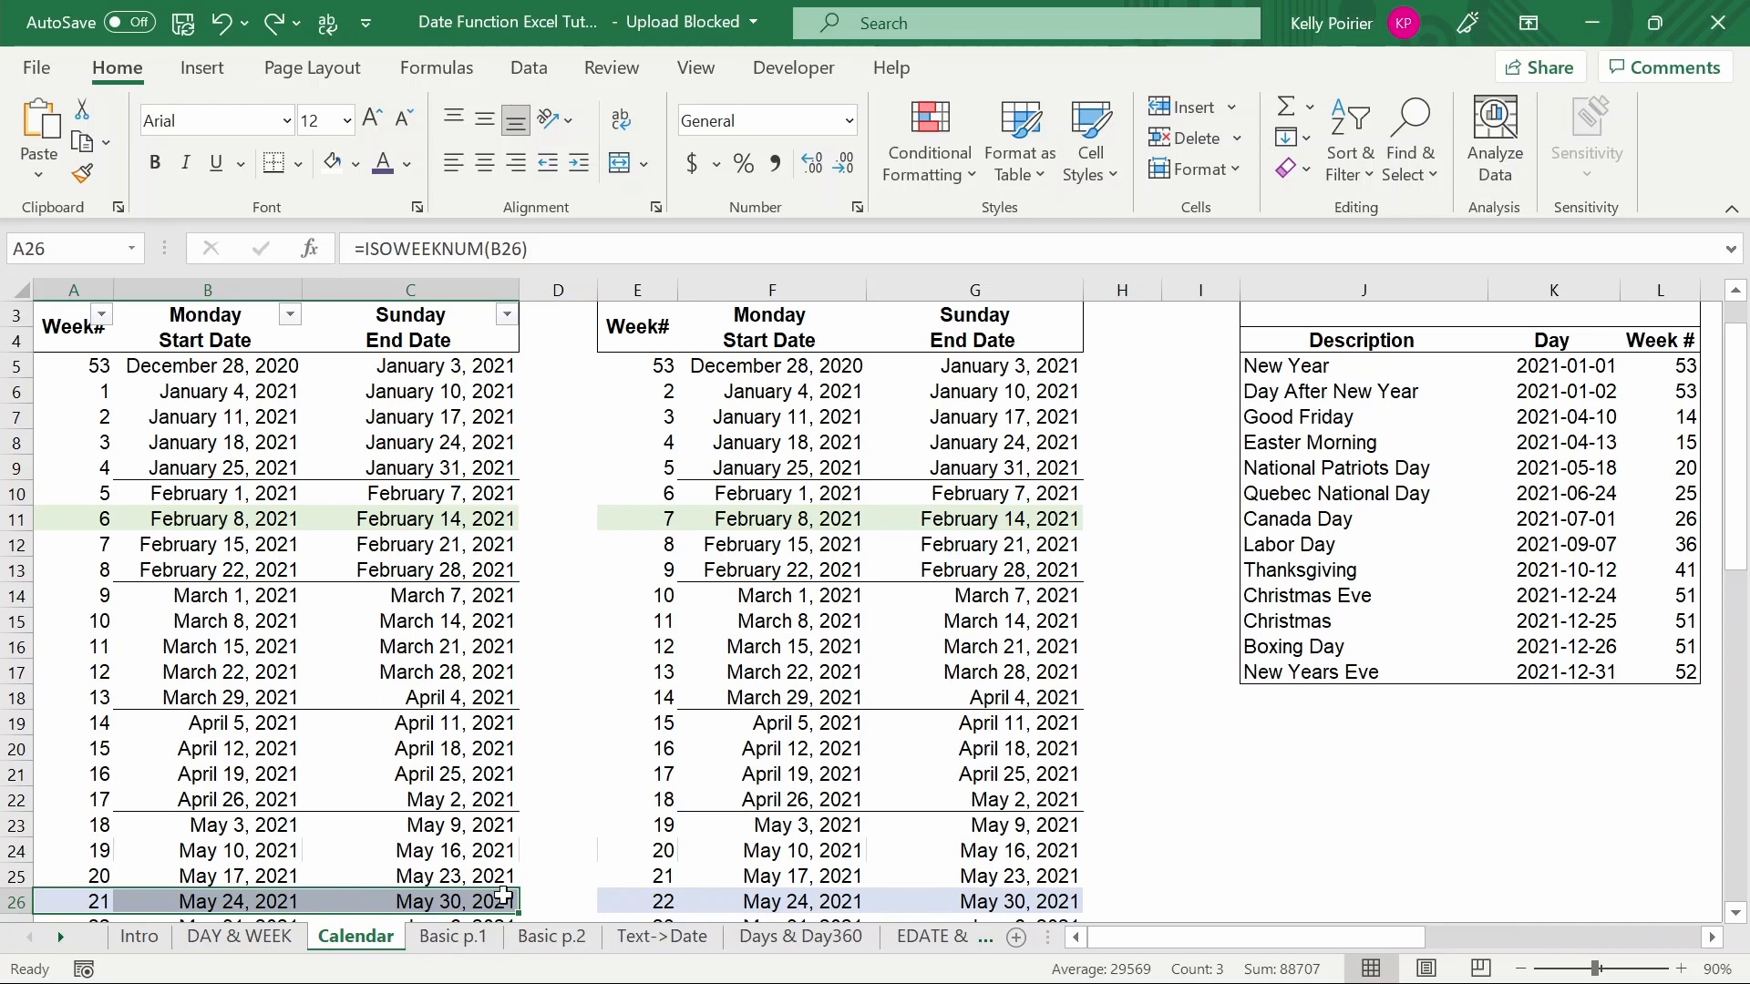
{"action": "left_click", "coordinate": [635, 898]}
{"action": "key", "text": "shift+Right"}
{"action": "key", "text": "shift+Right"}
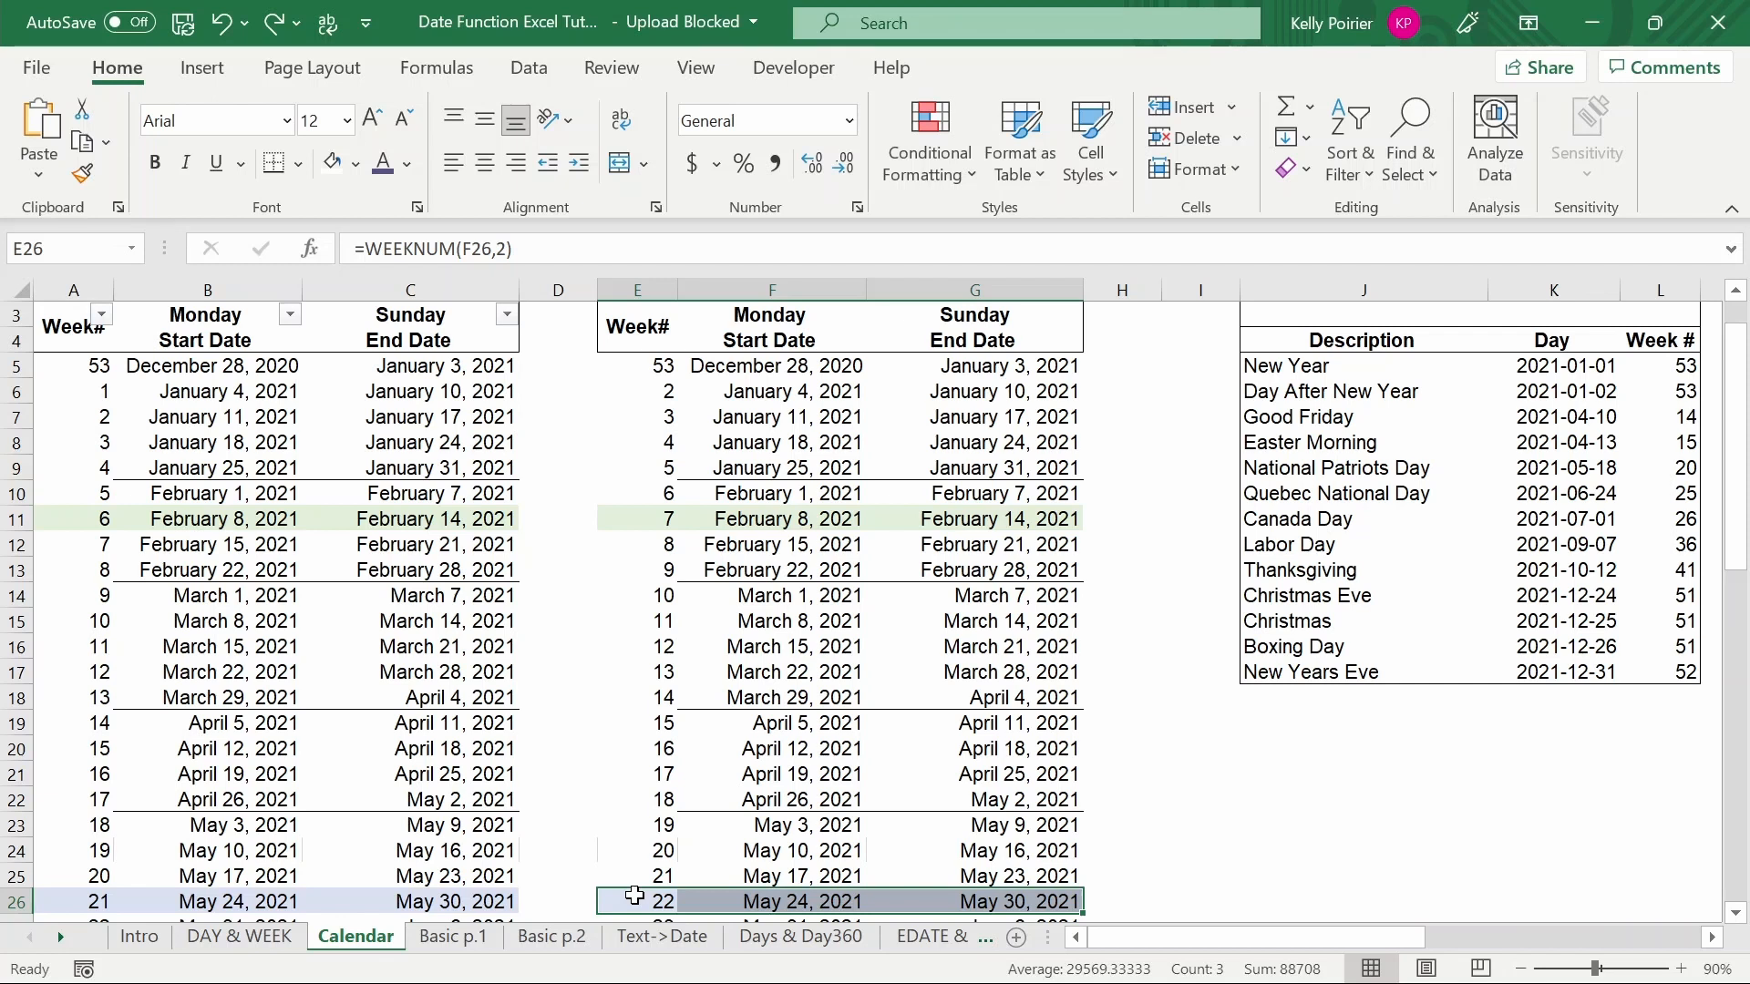
- Return to the DAY & WEEK sheet and review the conclusion text below the week number examples
{"action": "left_click", "coordinate": [246, 943]}
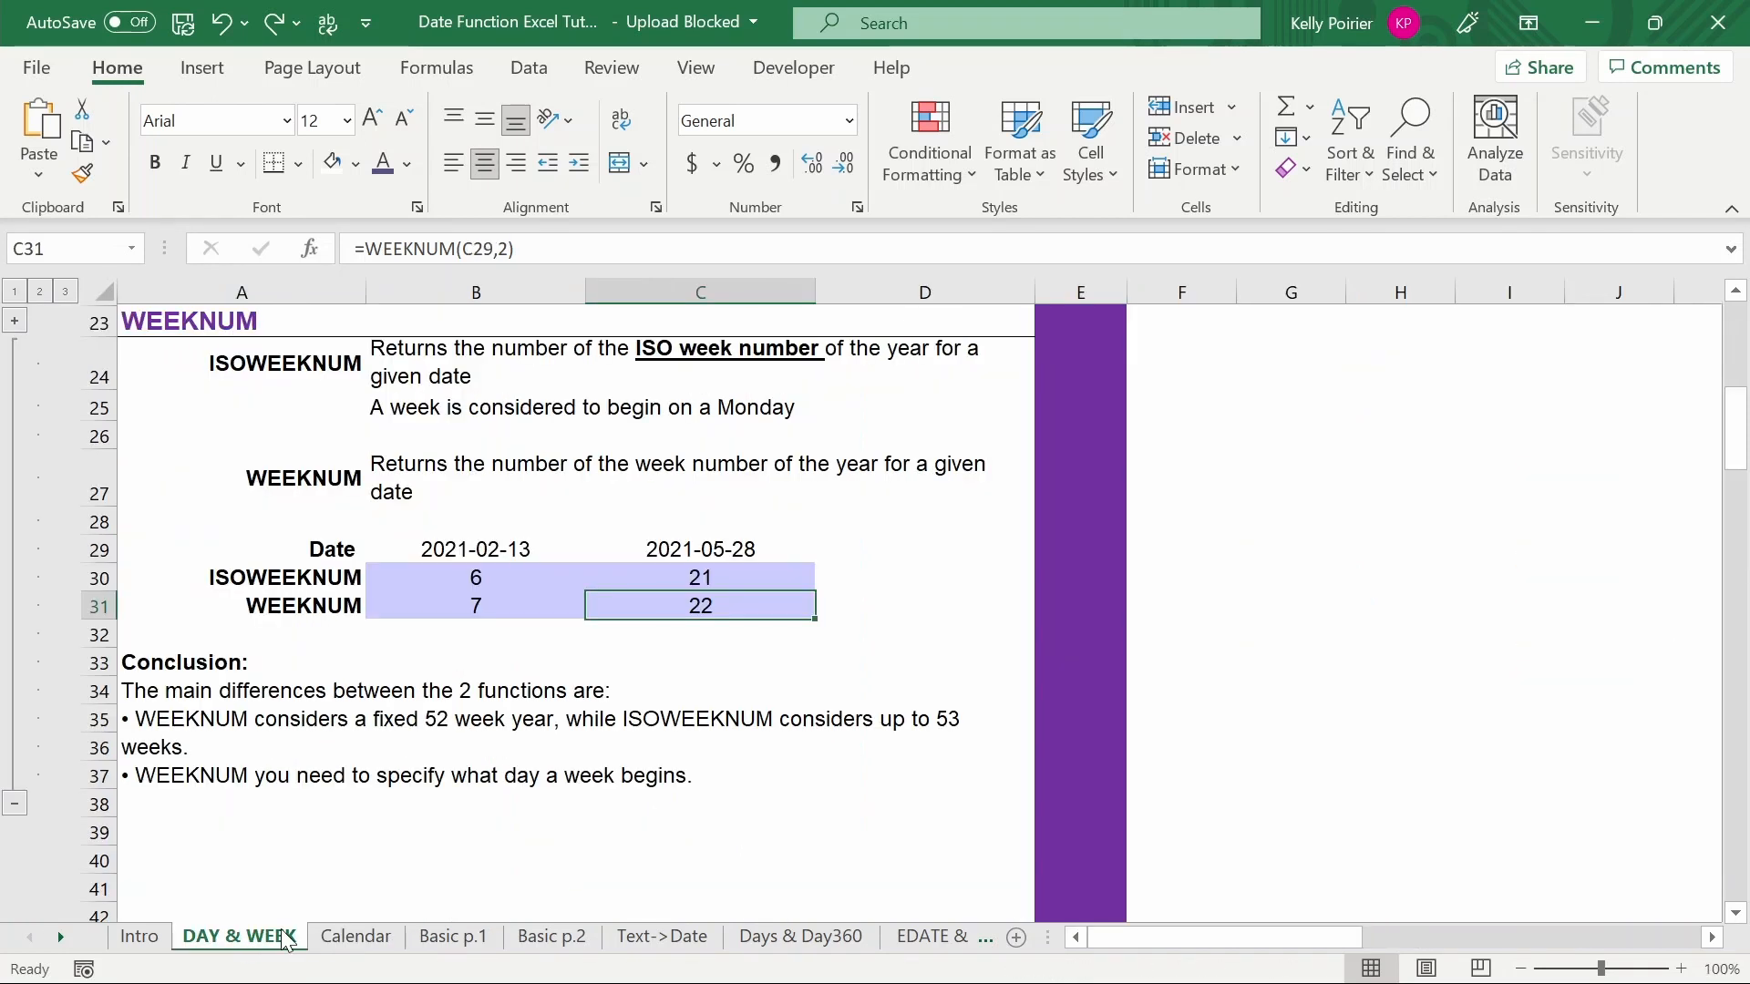
{"action": "left_click", "coordinate": [285, 664]}
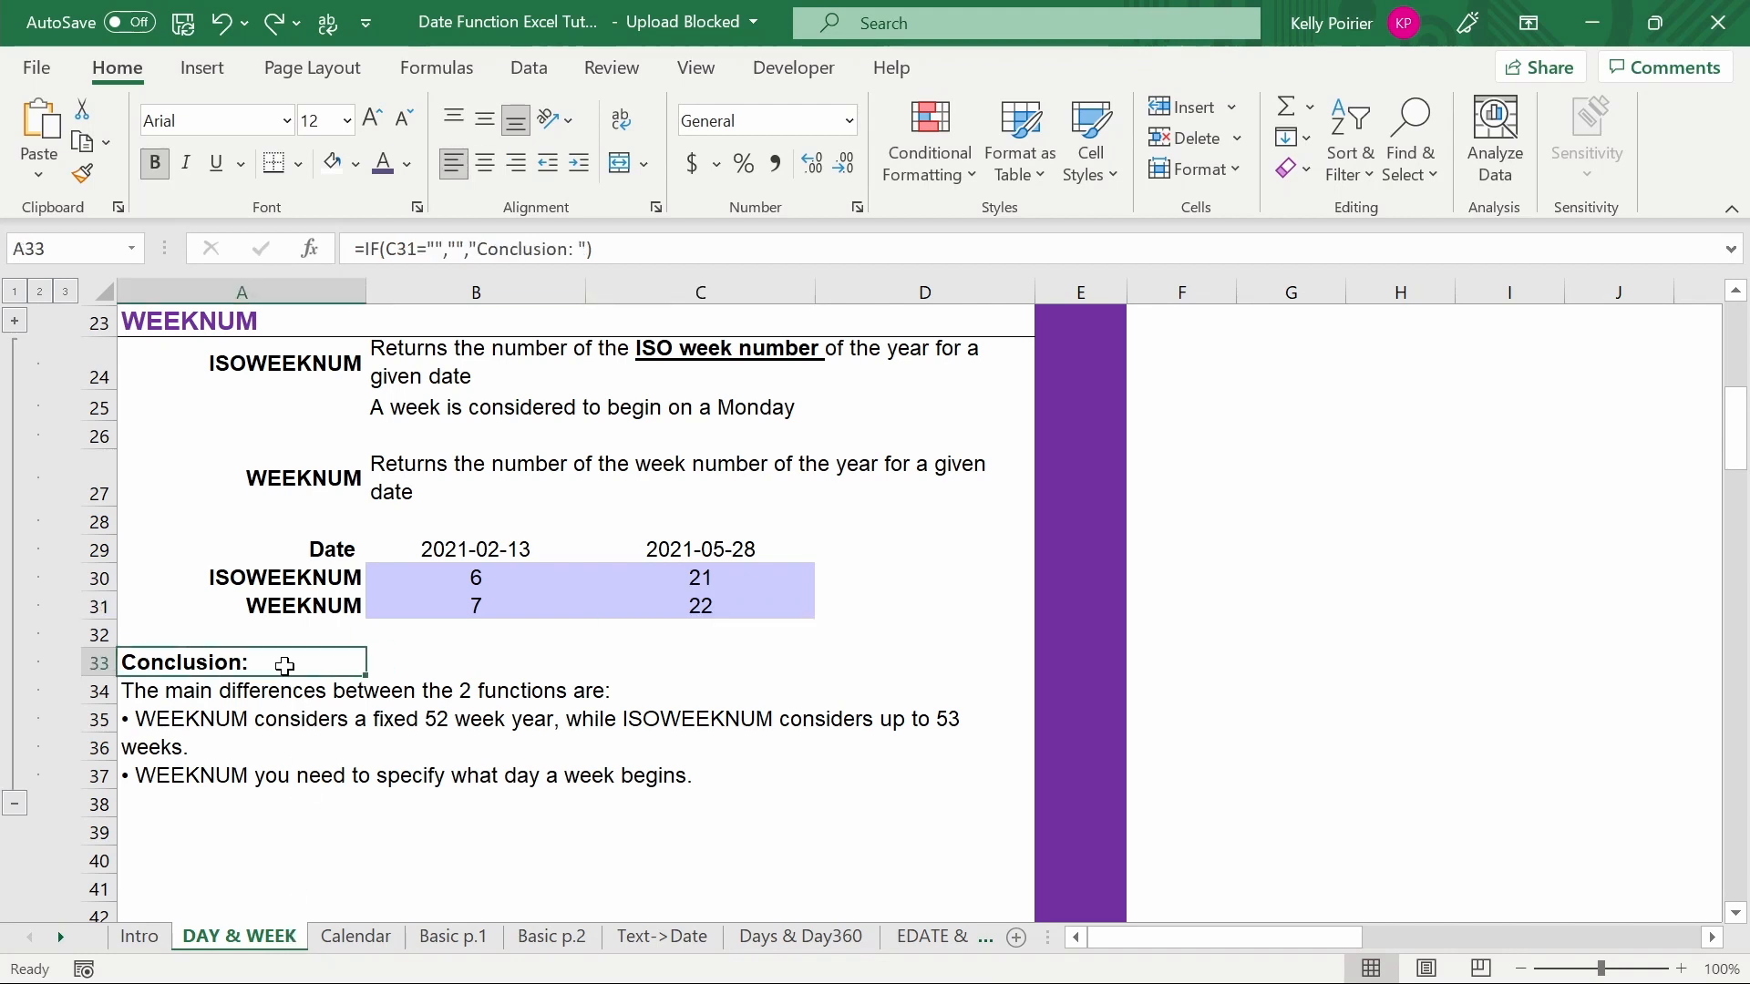
{"action": "left_click", "coordinate": [278, 764]}
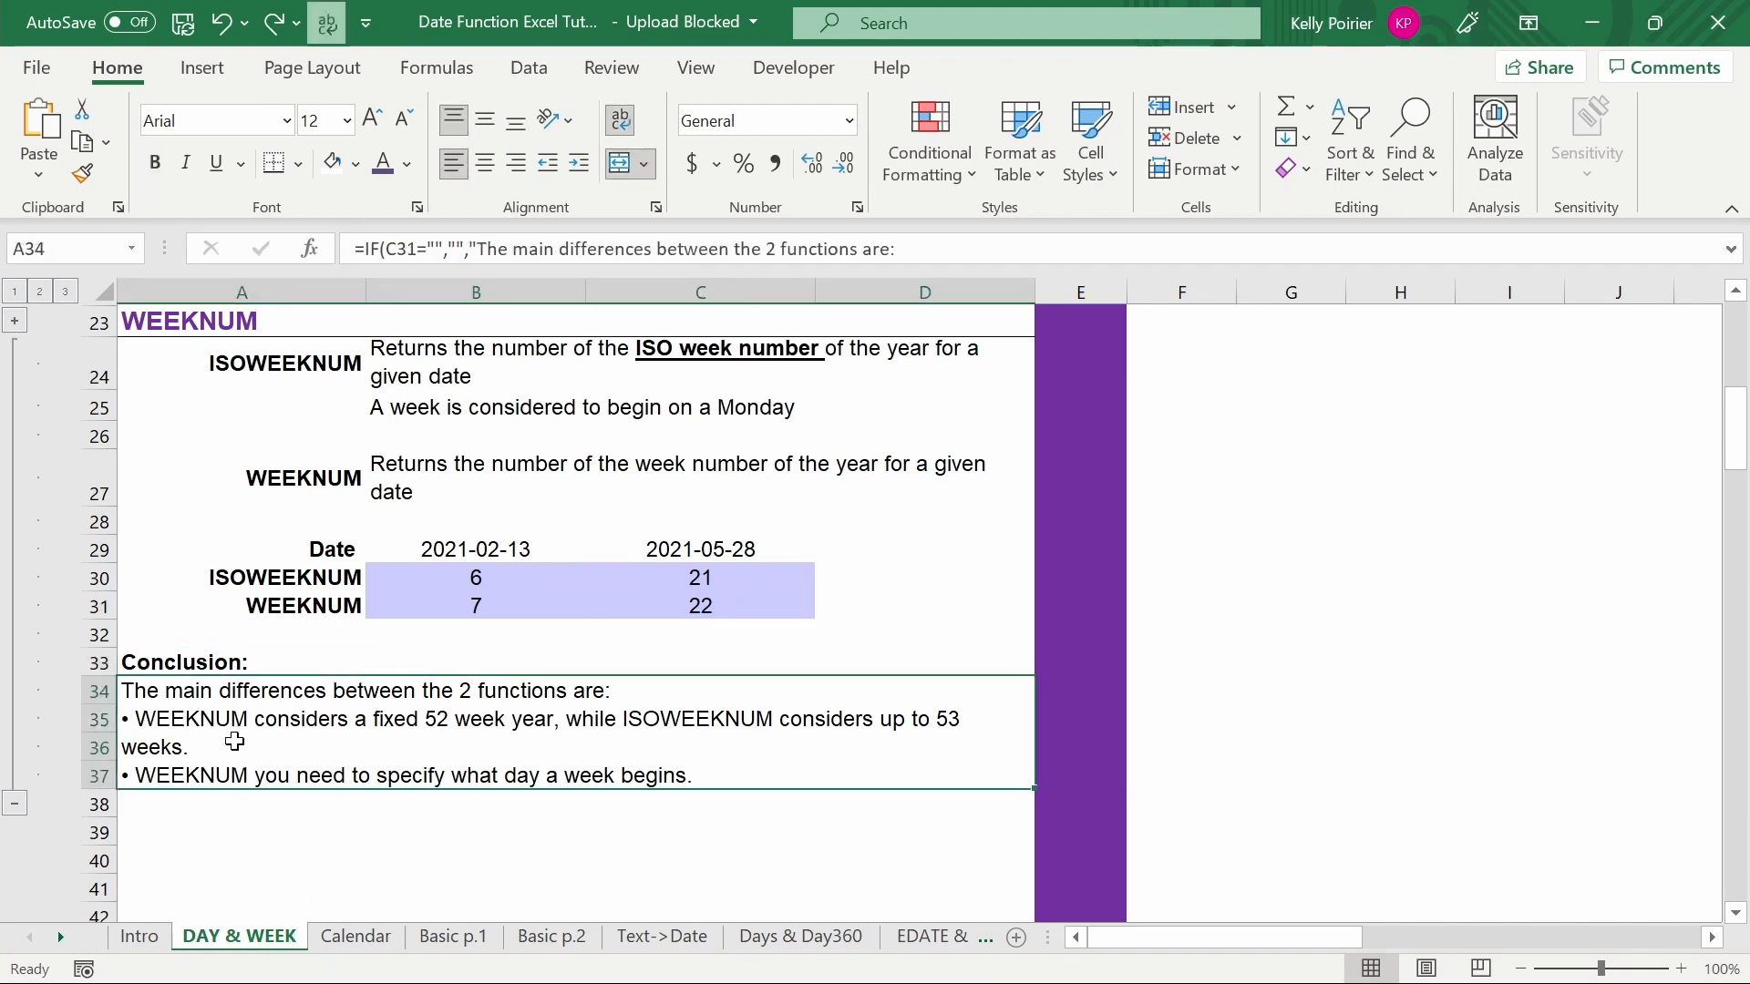